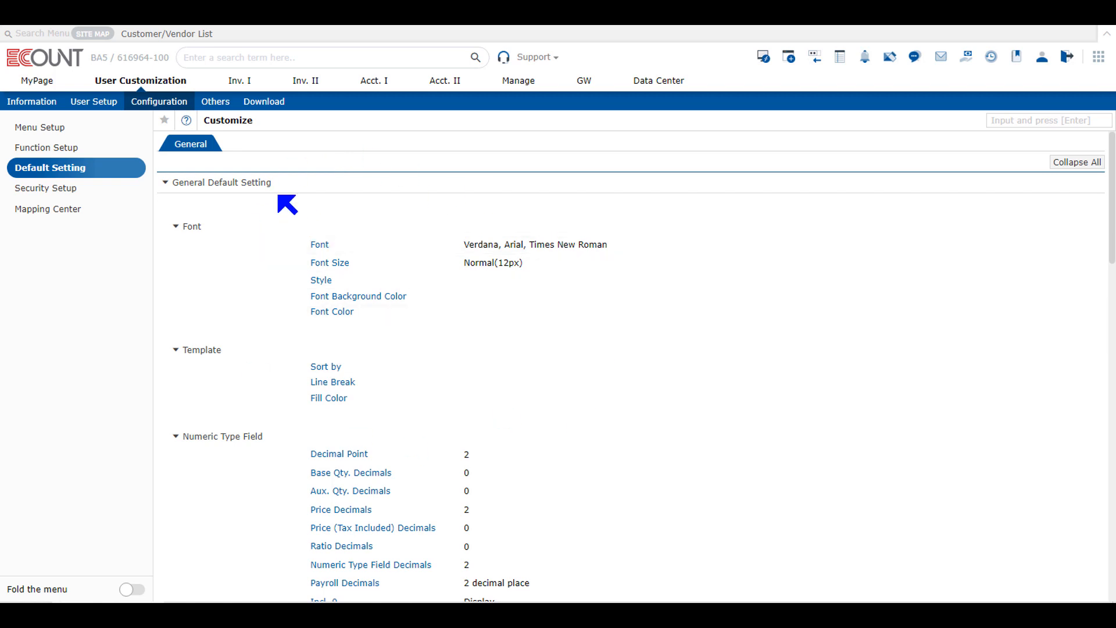
Step: Open the general default Font settings and review the Common Area font, font size, style and color options
{"action": "left_click_drag", "start_coordinate": [273, 183], "coordinate": [171, 184]}
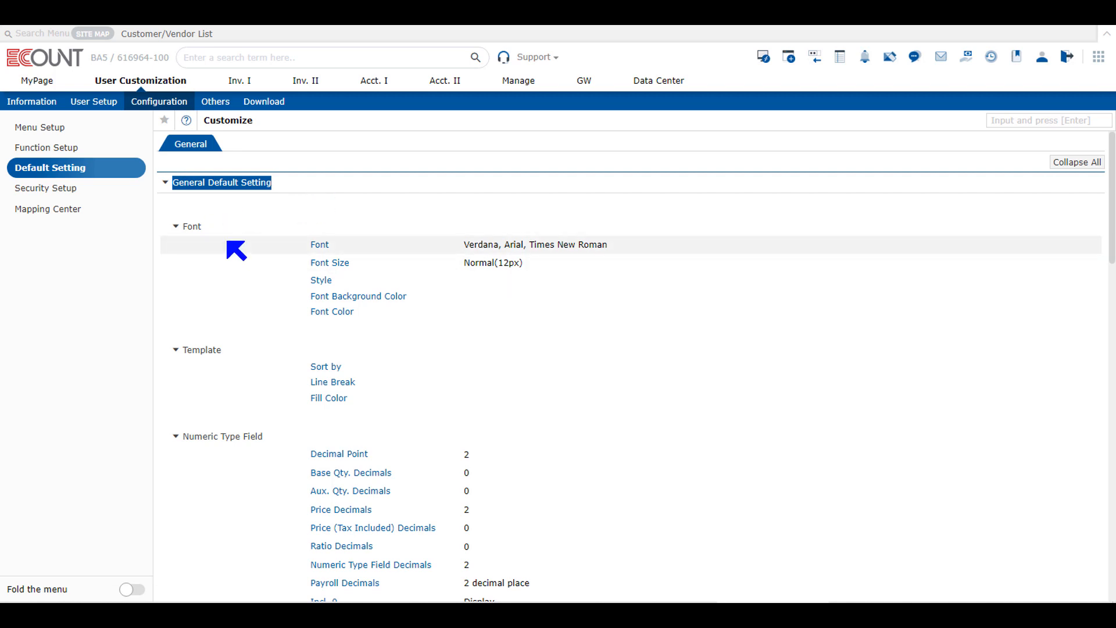
{"action": "left_click", "coordinate": [319, 246]}
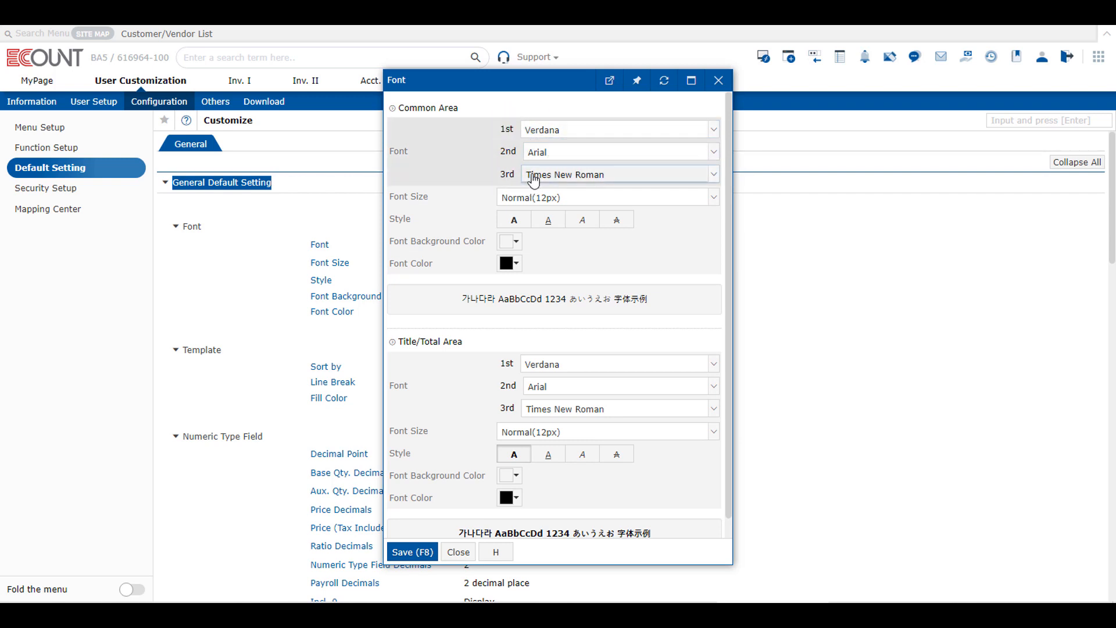
{"action": "left_click", "coordinate": [553, 131]}
{"action": "left_click", "coordinate": [551, 131]}
{"action": "left_click", "coordinate": [563, 152]}
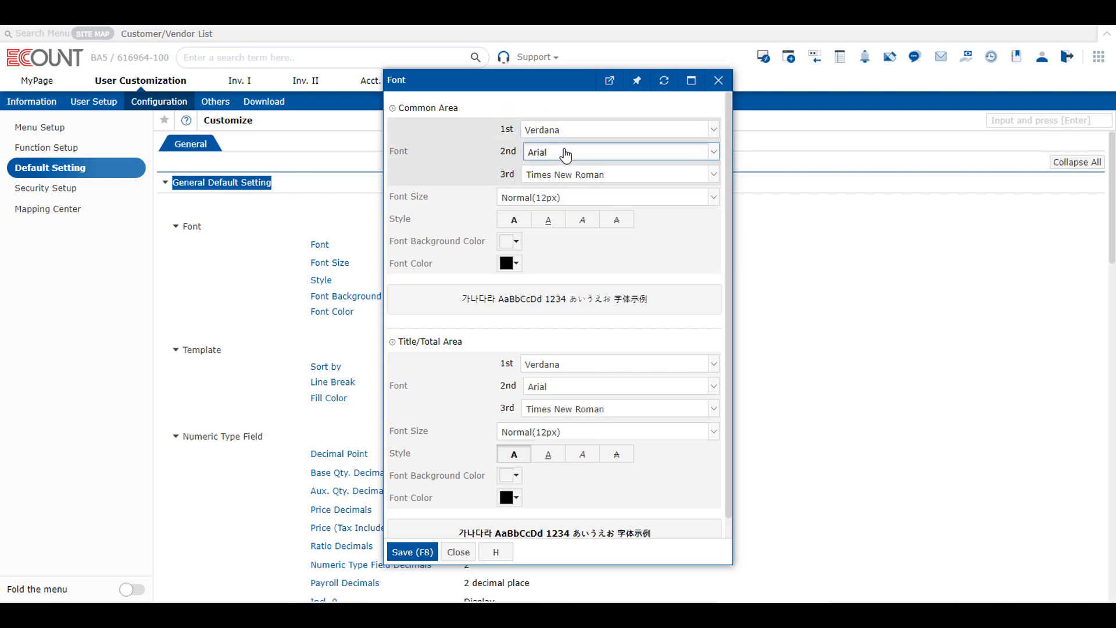
{"action": "left_click", "coordinate": [564, 152]}
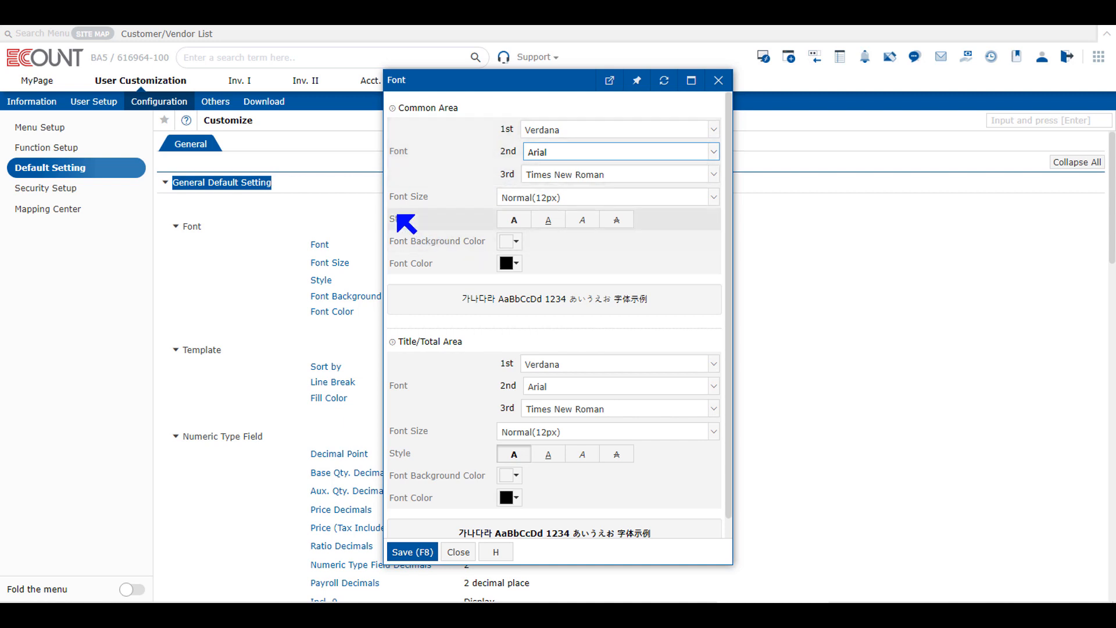
{"action": "left_click_drag", "start_coordinate": [390, 196], "coordinate": [440, 225]}
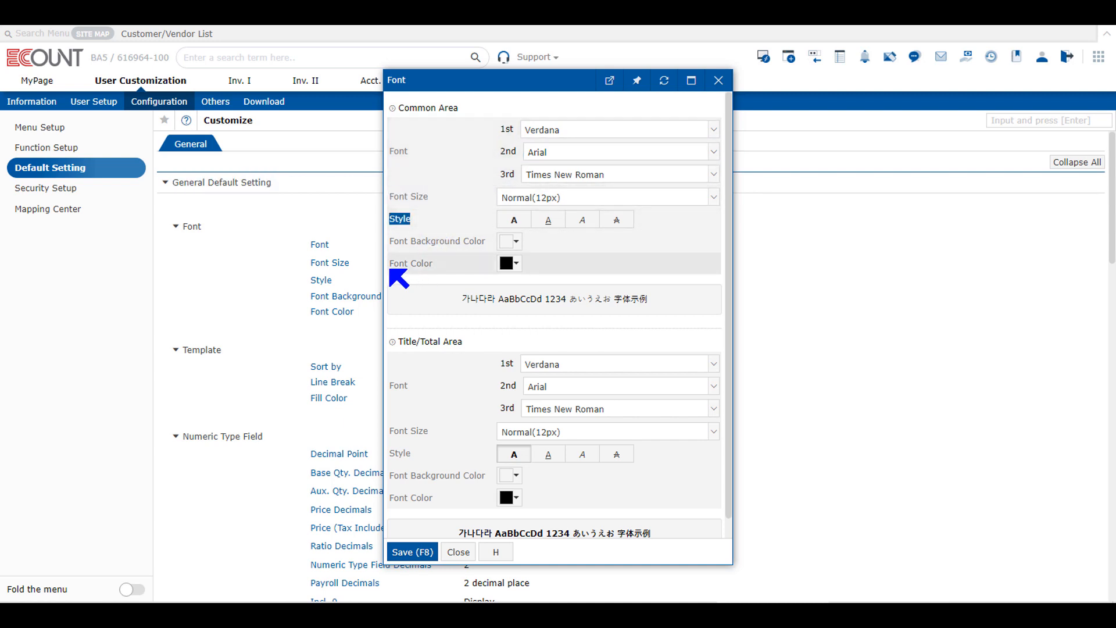
{"action": "left_click_drag", "start_coordinate": [389, 268], "coordinate": [443, 271]}
{"action": "left_click", "coordinate": [427, 257]}
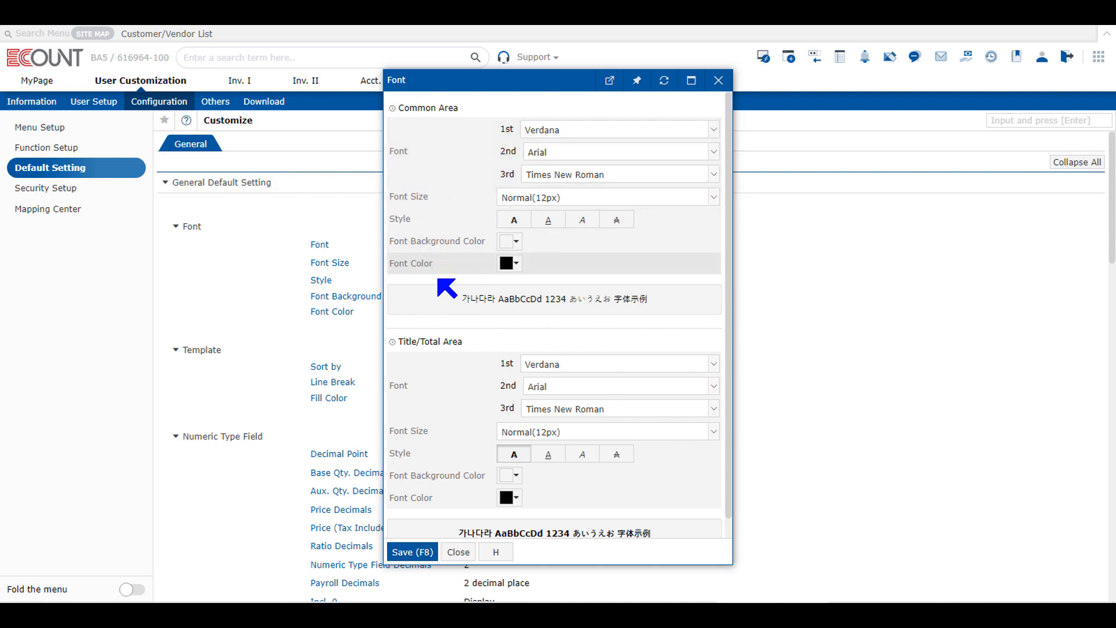
{"action": "scroll", "coordinate": [456, 308], "scroll_direction": "down", "scroll_amount": 1}
{"action": "scroll", "coordinate": [473, 443], "scroll_direction": "up", "scroll_amount": 1}
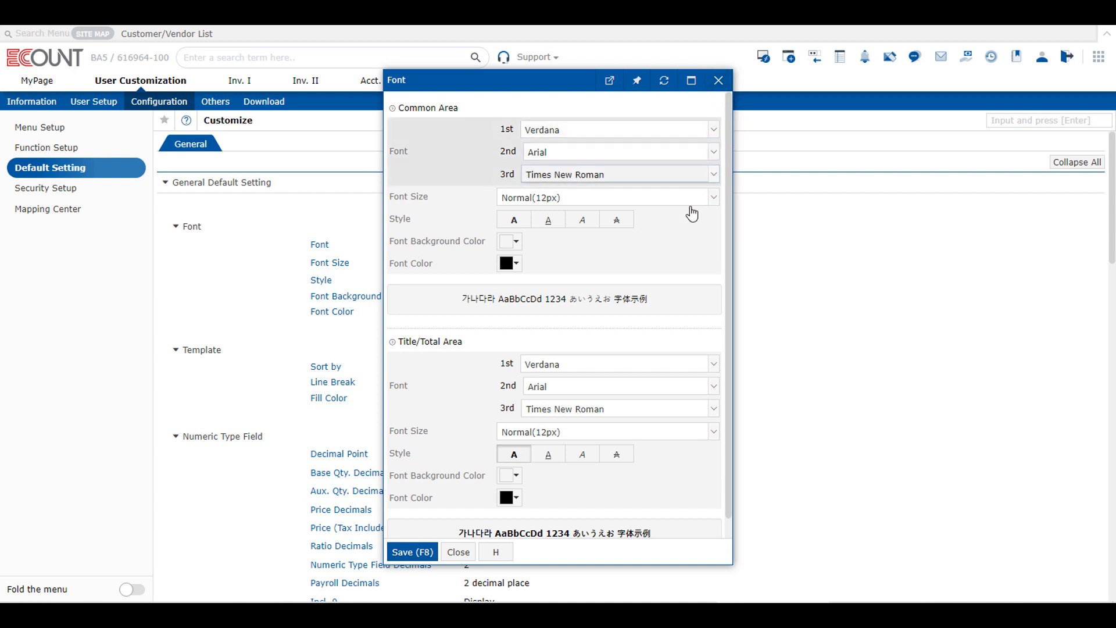
Step: Compare the font preview samples of the Common Area and the Title/Total Area, and close the Font settings
{"action": "left_click_drag", "start_coordinate": [461, 298], "coordinate": [642, 301]}
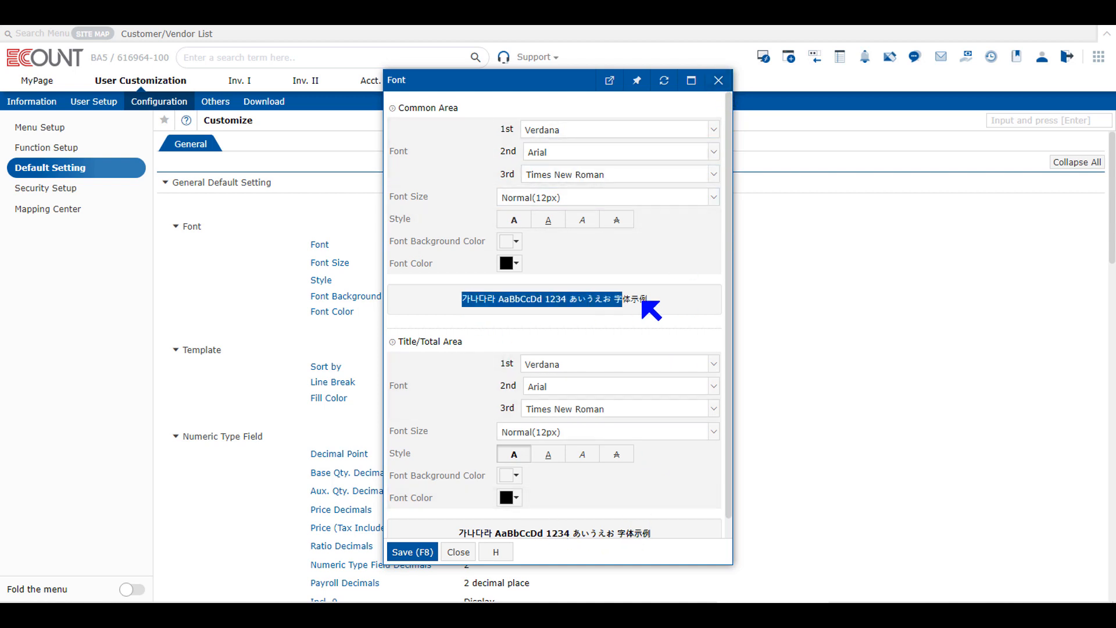
{"action": "left_click", "coordinate": [642, 301]}
{"action": "scroll", "coordinate": [599, 424], "scroll_direction": "down", "scroll_amount": 1}
{"action": "left_click_drag", "start_coordinate": [461, 512], "coordinate": [636, 511]}
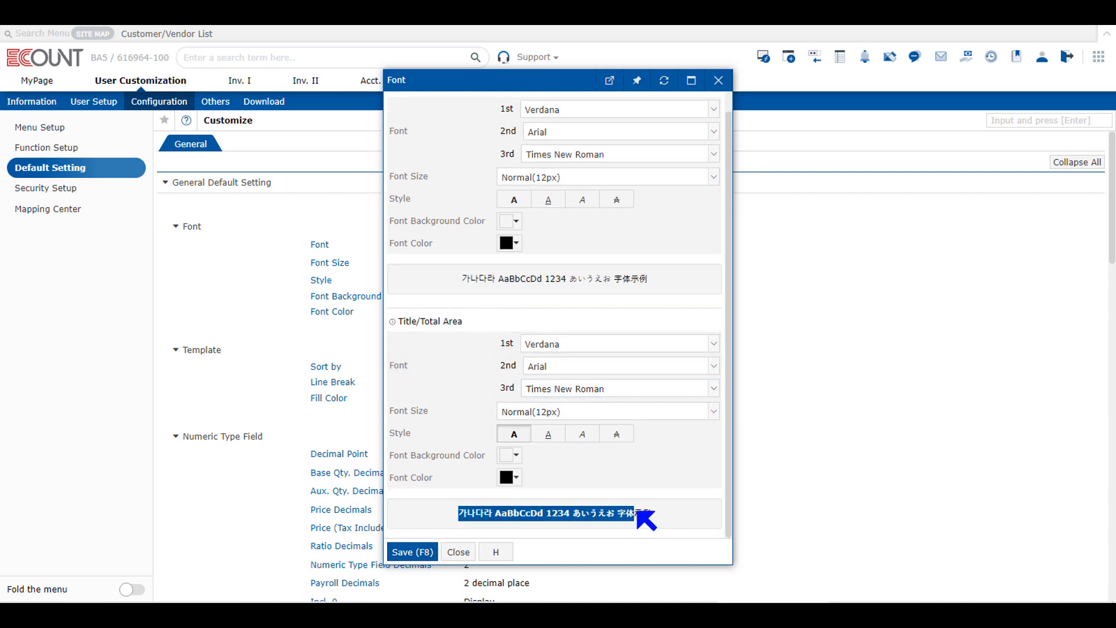
{"action": "left_click", "coordinate": [640, 511]}
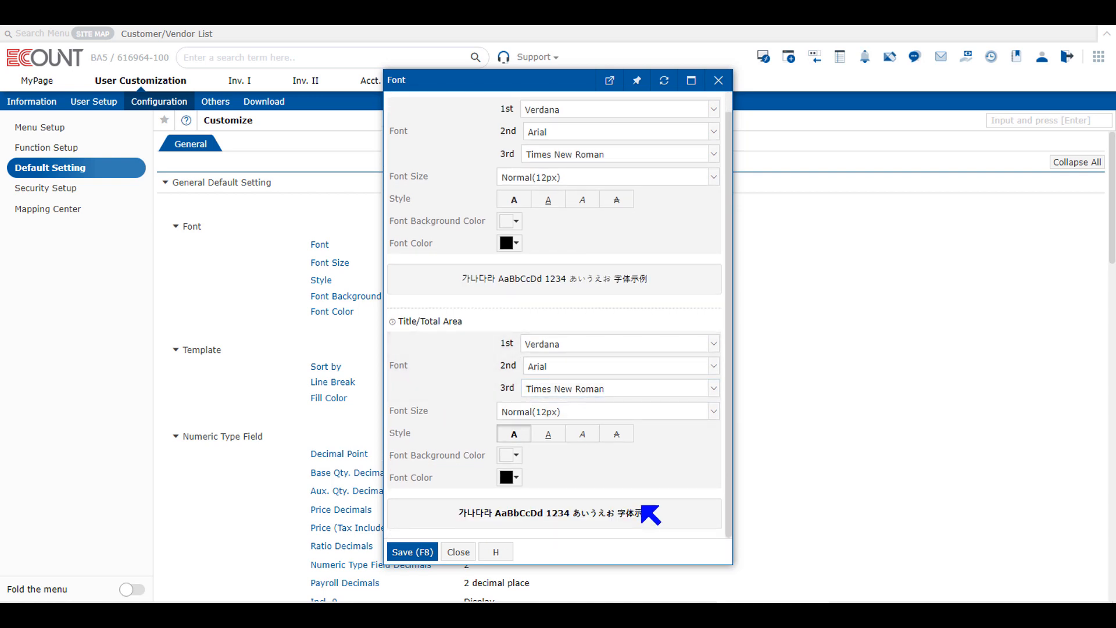
{"action": "left_click", "coordinate": [717, 83]}
Step: Open the Template sort settings, review the alignment for text, numeric, date and title/total fields, and close them
{"action": "scroll", "coordinate": [348, 391], "scroll_direction": "down", "scroll_amount": 2}
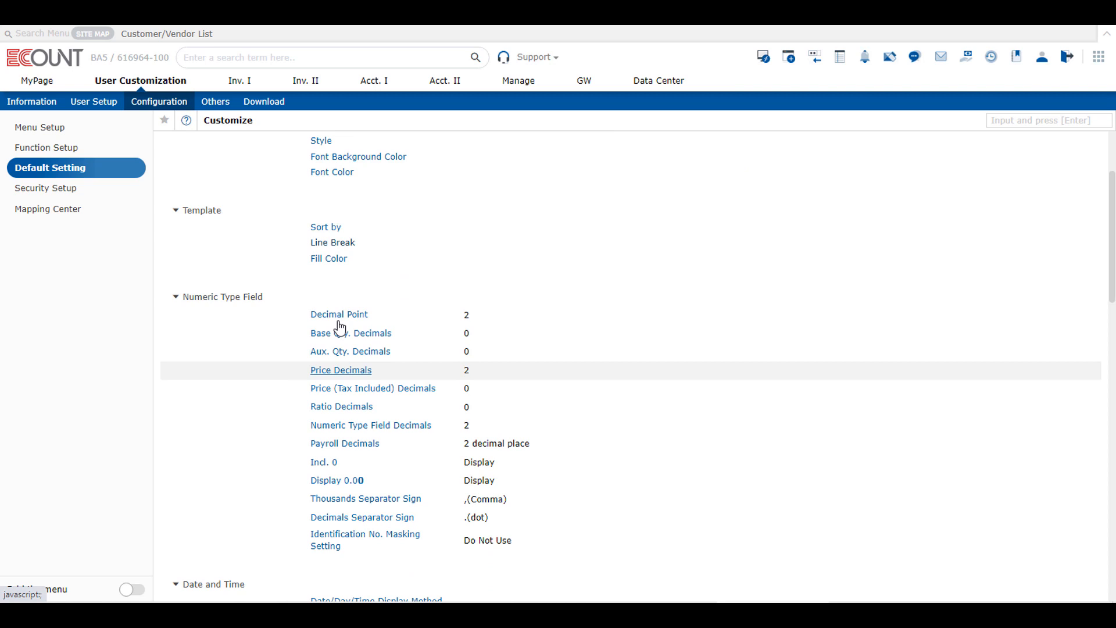
{"action": "left_click", "coordinate": [329, 225]}
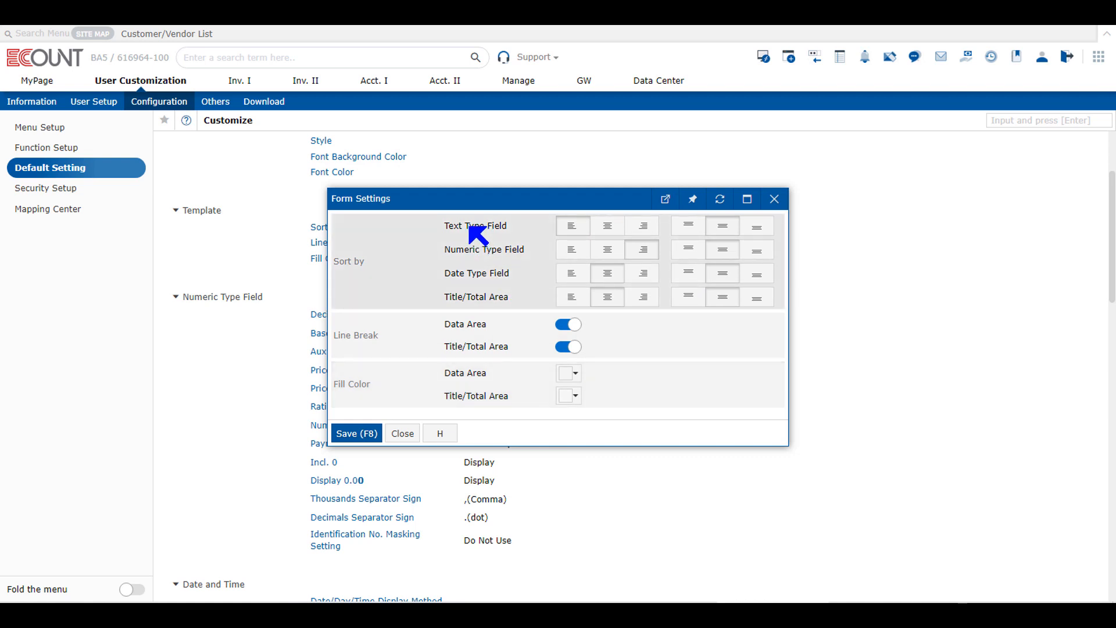
{"action": "left_click_drag", "start_coordinate": [468, 226], "coordinate": [482, 283]}
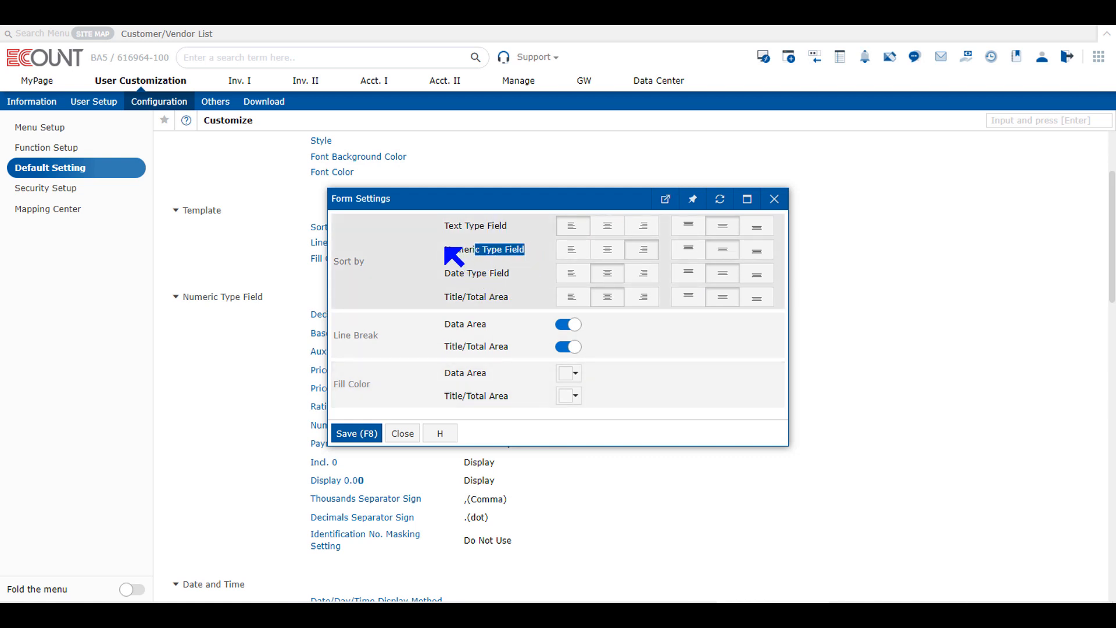
{"action": "left_click_drag", "start_coordinate": [445, 248], "coordinate": [530, 254]}
{"action": "left_click_drag", "start_coordinate": [446, 273], "coordinate": [511, 275]}
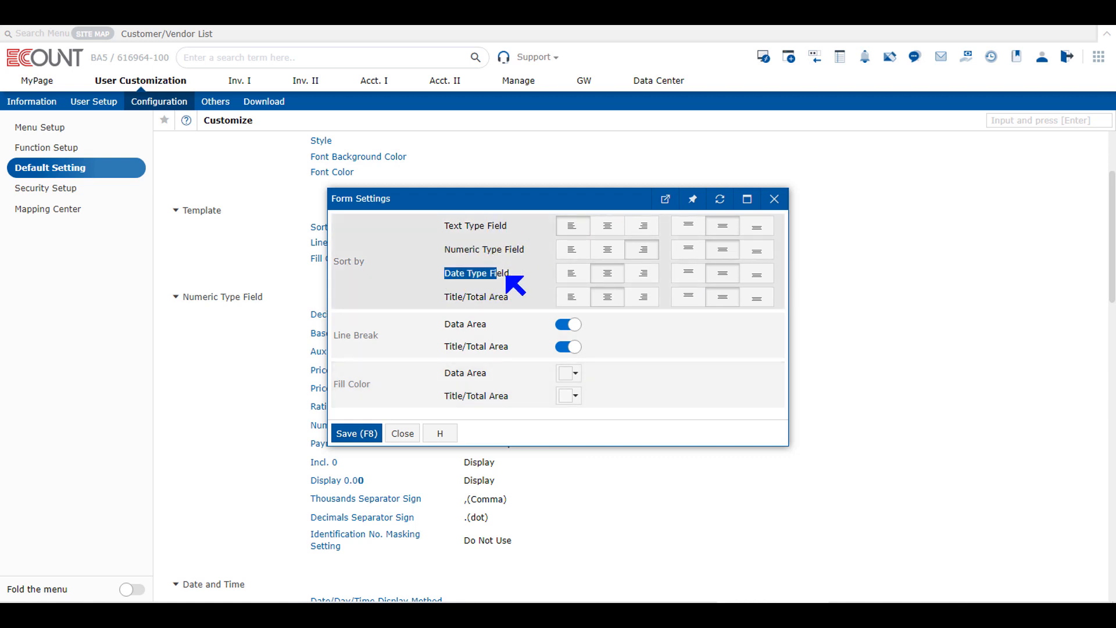
{"action": "left_click_drag", "start_coordinate": [440, 295], "coordinate": [511, 294]}
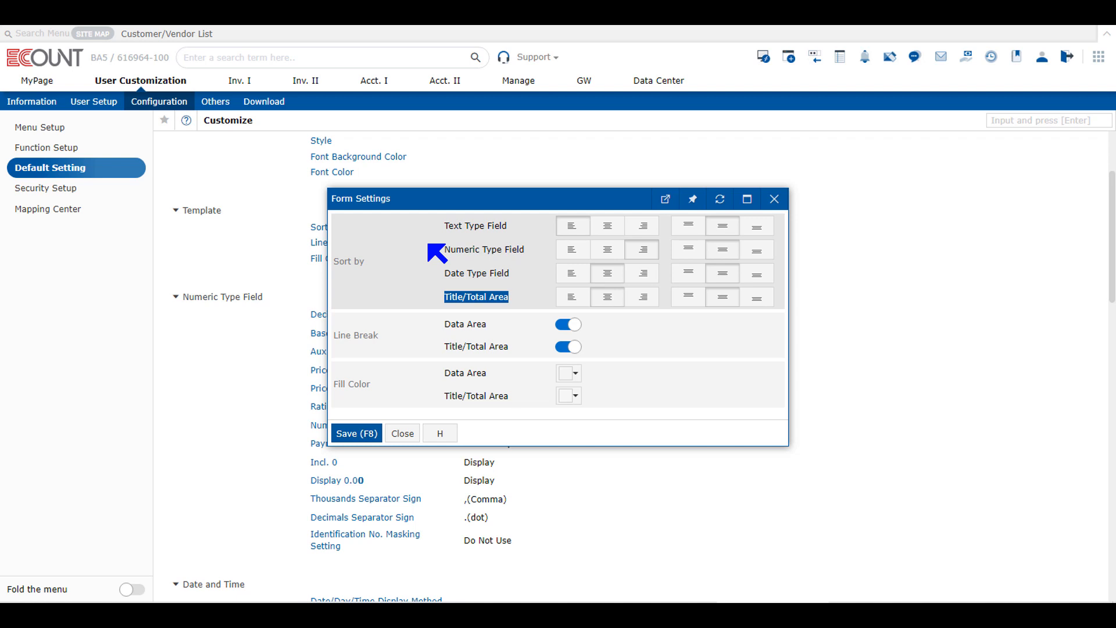
{"action": "left_click", "coordinate": [774, 199]}
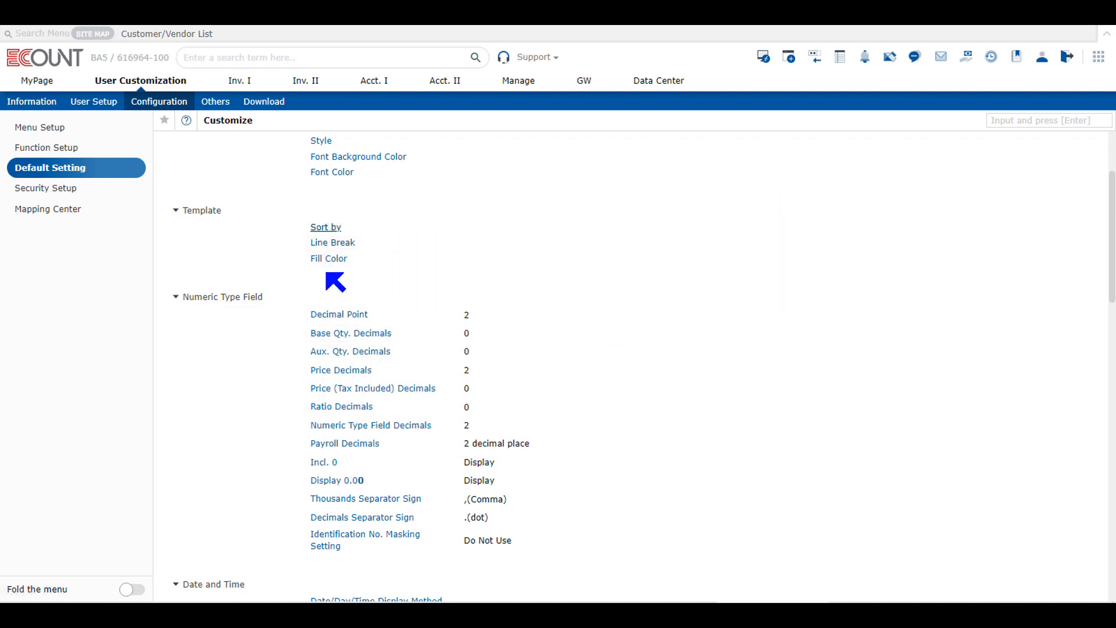
Step: Open the default decimal settings and review every entry from Decimal Point to Payroll Decimals
{"action": "scroll", "coordinate": [314, 282], "scroll_direction": "down", "scroll_amount": 1}
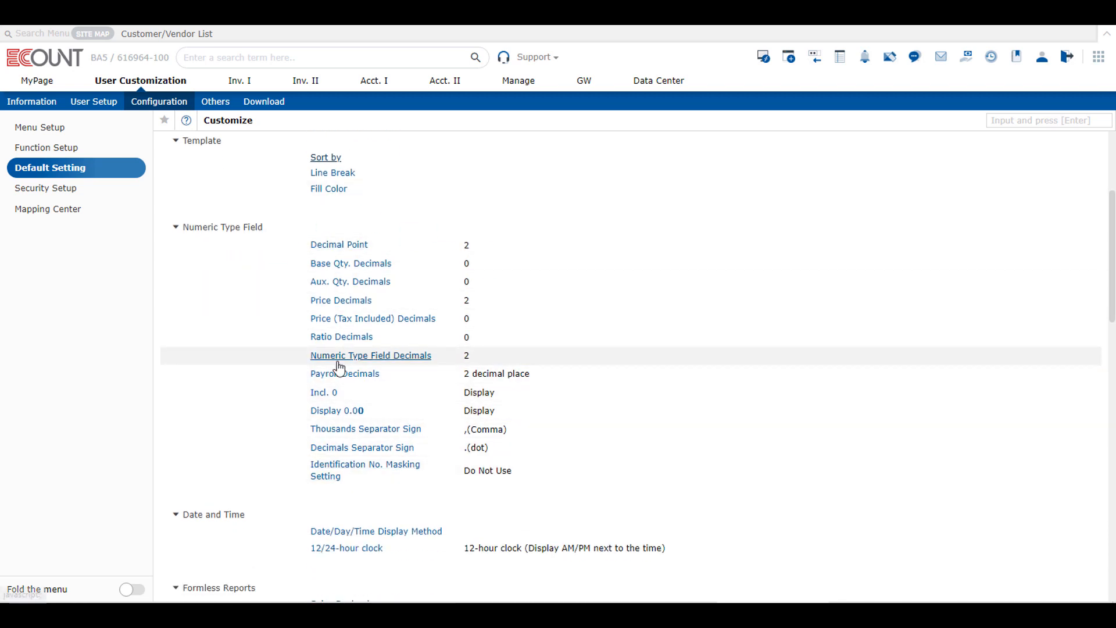
{"action": "left_click", "coordinate": [343, 245]}
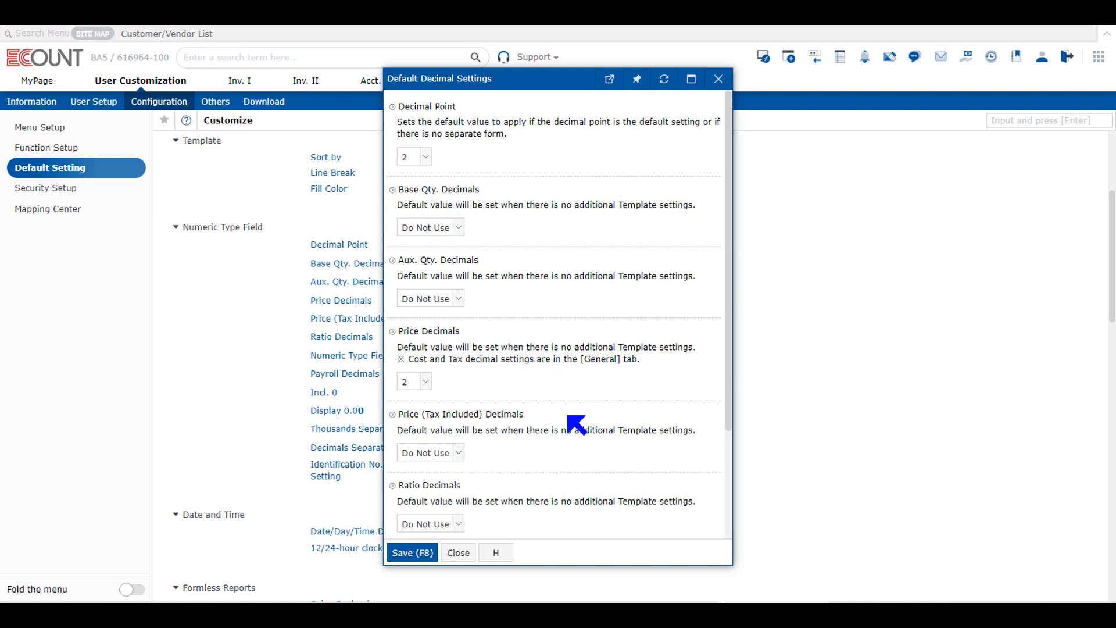
{"action": "scroll", "coordinate": [572, 429], "scroll_direction": "down", "scroll_amount": 3}
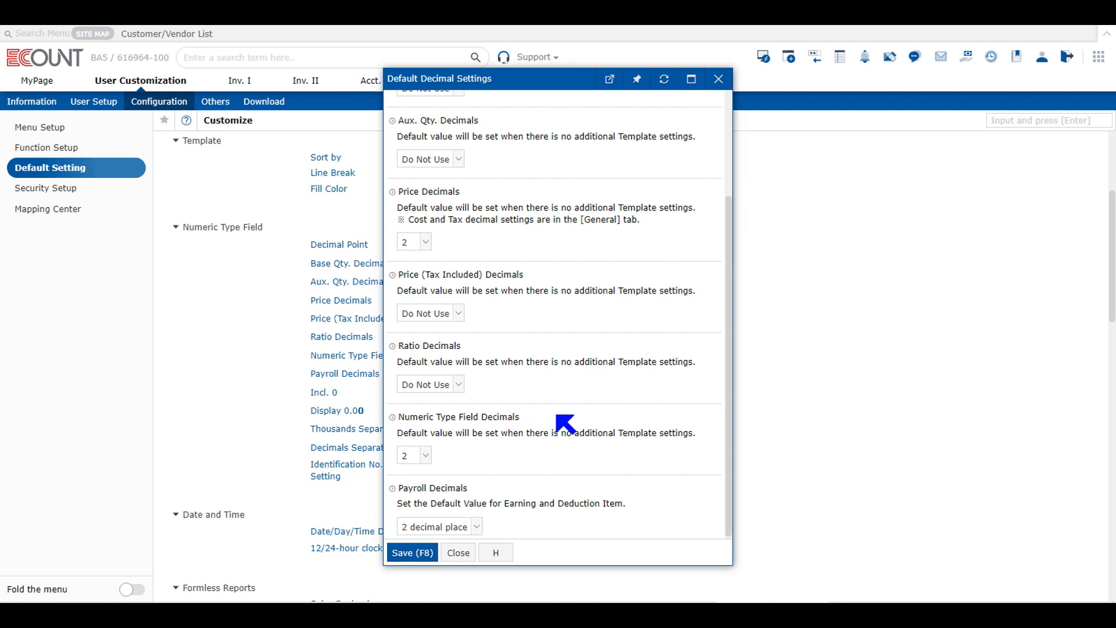
{"action": "scroll", "coordinate": [565, 424], "scroll_direction": "down", "scroll_amount": 1}
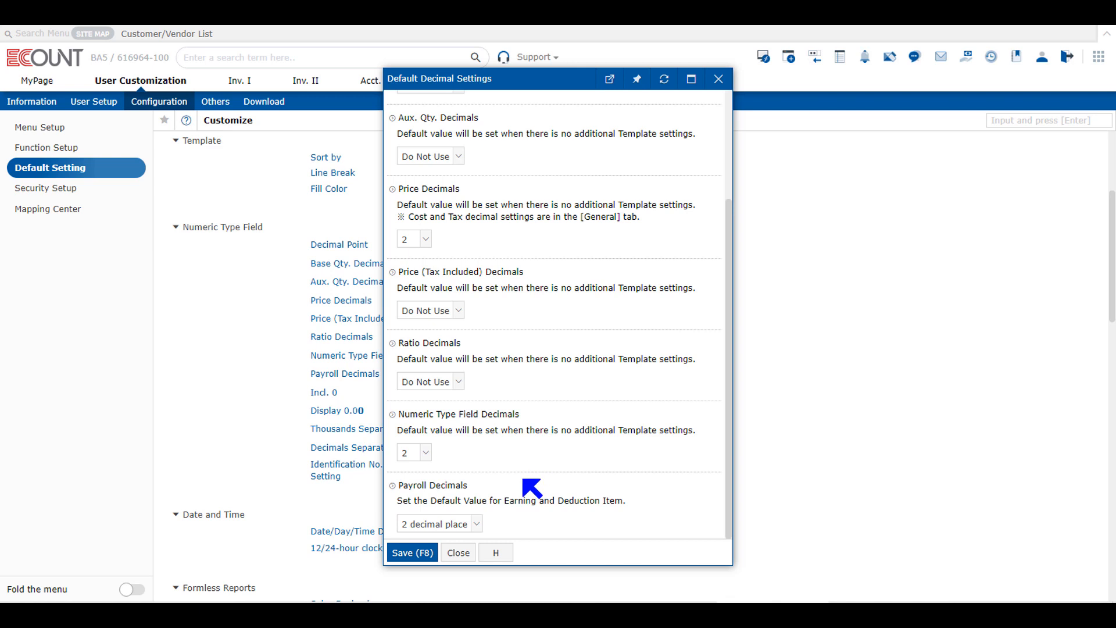
{"action": "scroll", "coordinate": [524, 489], "scroll_direction": "up", "scroll_amount": 3}
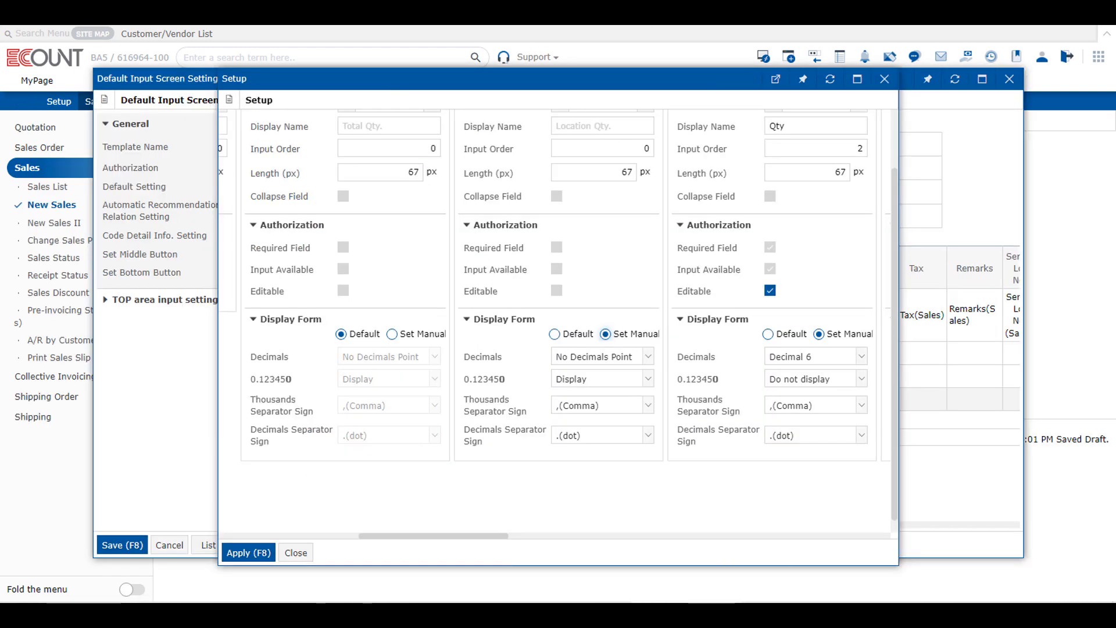
Step: In the sales input screen's field setup, switch the Location Qty. display form between Default and manual, ending on Default
{"action": "scroll", "coordinate": [651, 353], "scroll_direction": "up", "scroll_amount": 1}
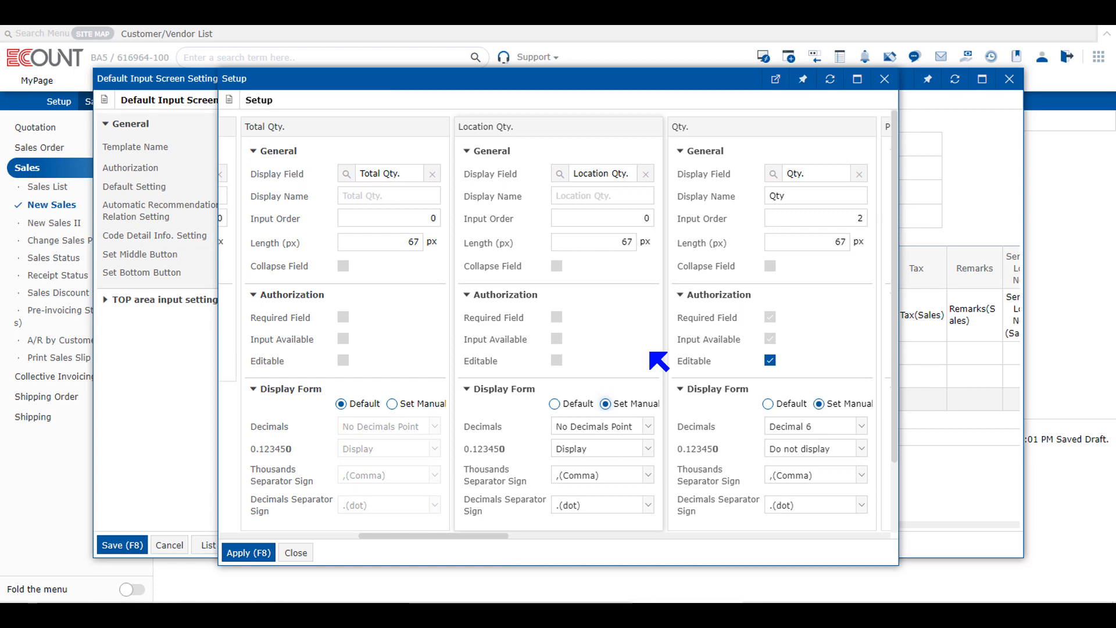
{"action": "scroll", "coordinate": [491, 305], "scroll_direction": "down", "scroll_amount": 3}
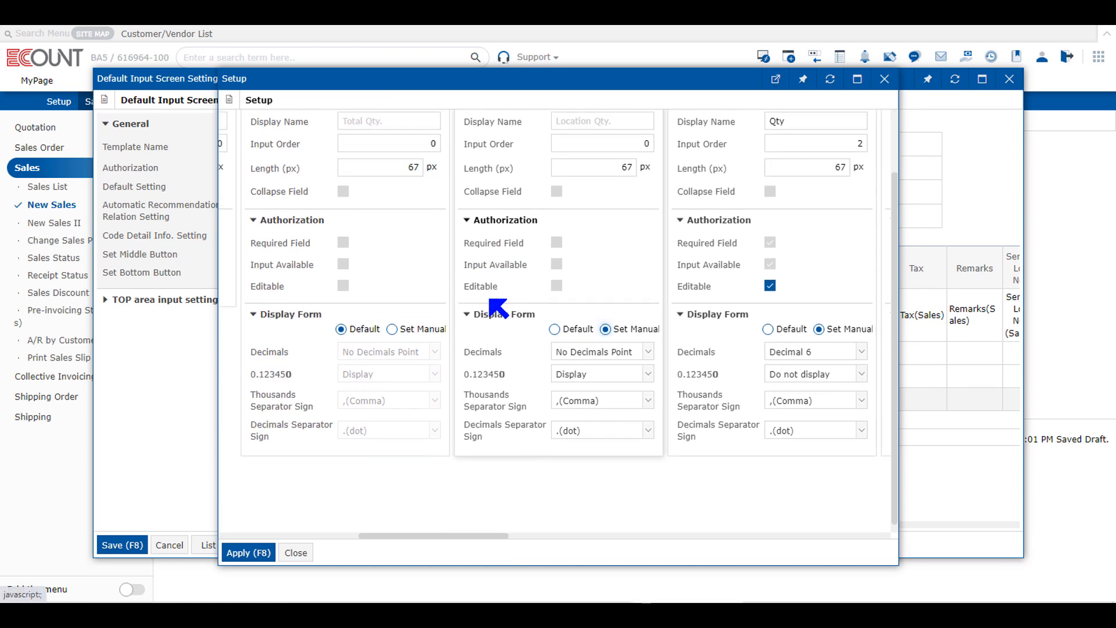
{"action": "mouse_move", "coordinate": [490, 541]}
{"action": "left_mouse_down"}
{"action": "mouse_move", "coordinate": [521, 541]}
{"action": "mouse_move", "coordinate": [482, 540]}
{"action": "left_mouse_up"}
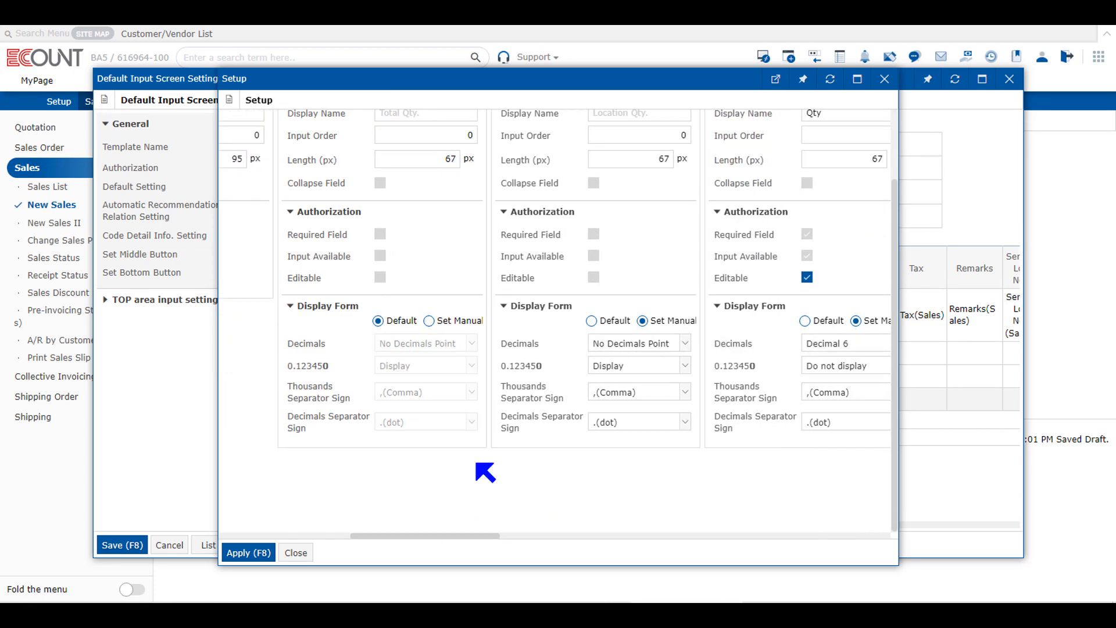
{"action": "left_click", "coordinate": [591, 322]}
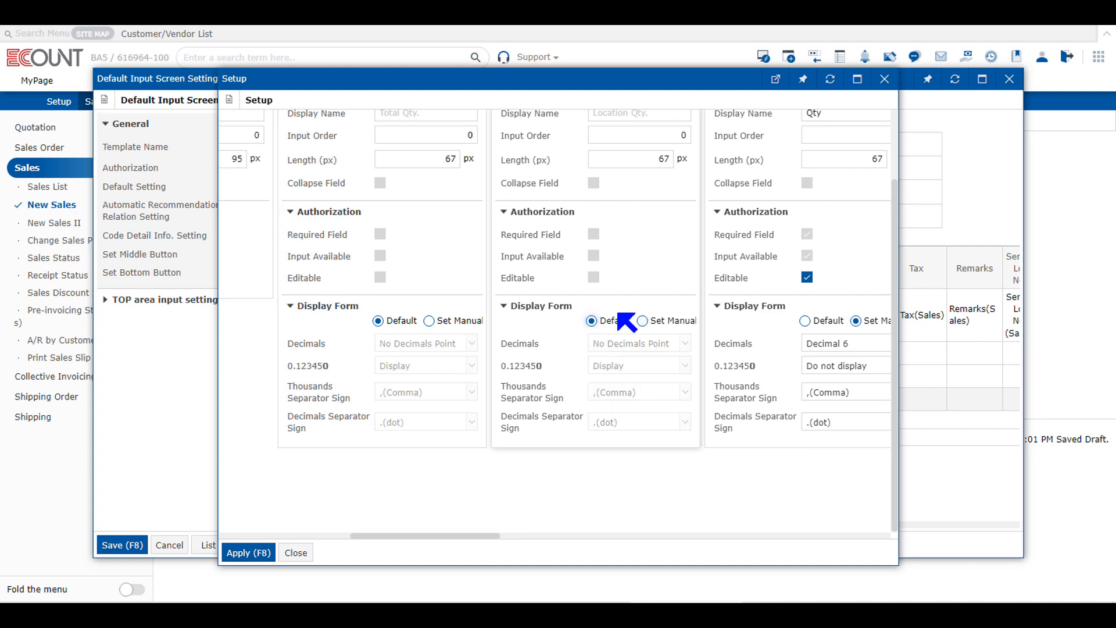
{"action": "left_click", "coordinate": [665, 324]}
{"action": "left_click", "coordinate": [591, 321]}
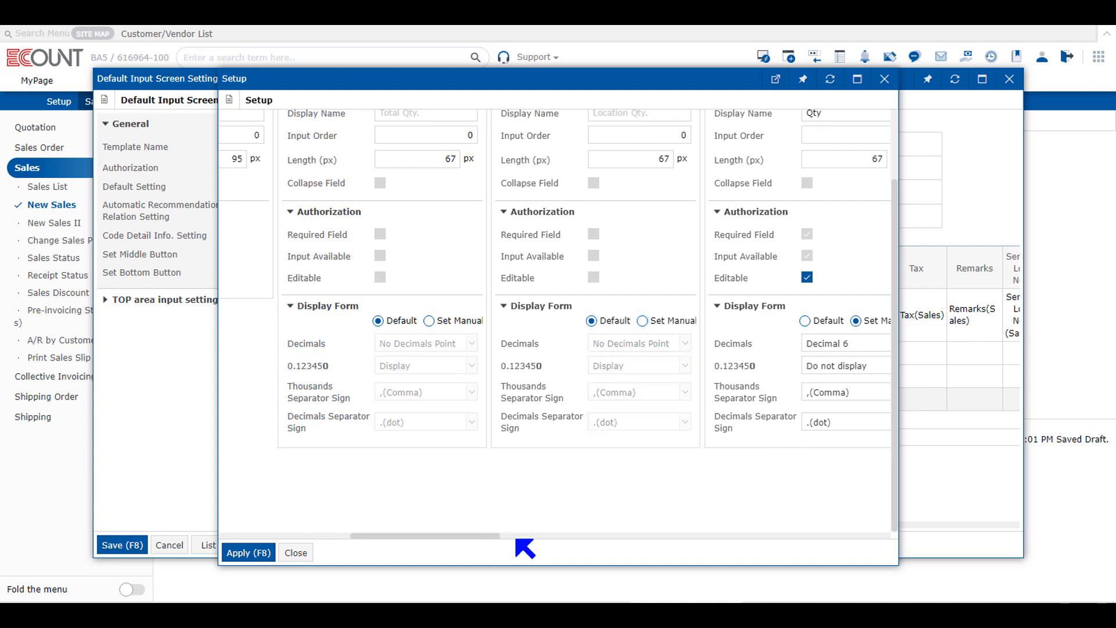
Step: Switch the Qty. field's display form to Default and try its manual option
{"action": "left_click_drag", "start_coordinate": [506, 542], "coordinate": [568, 542]}
{"action": "left_click", "coordinate": [528, 321]}
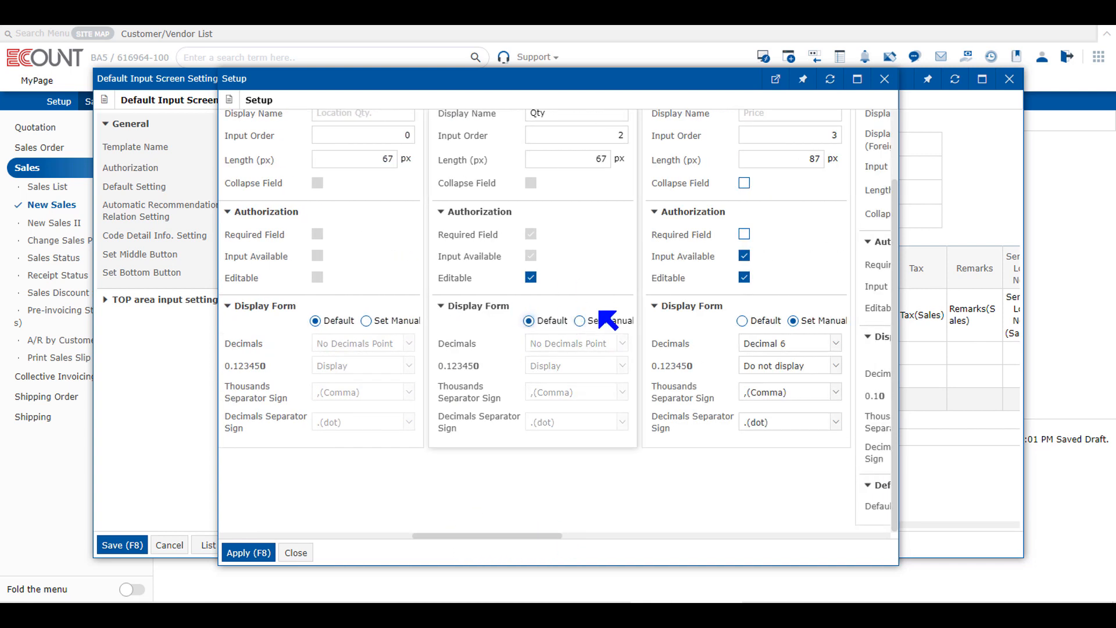
{"action": "left_click", "coordinate": [579, 321]}
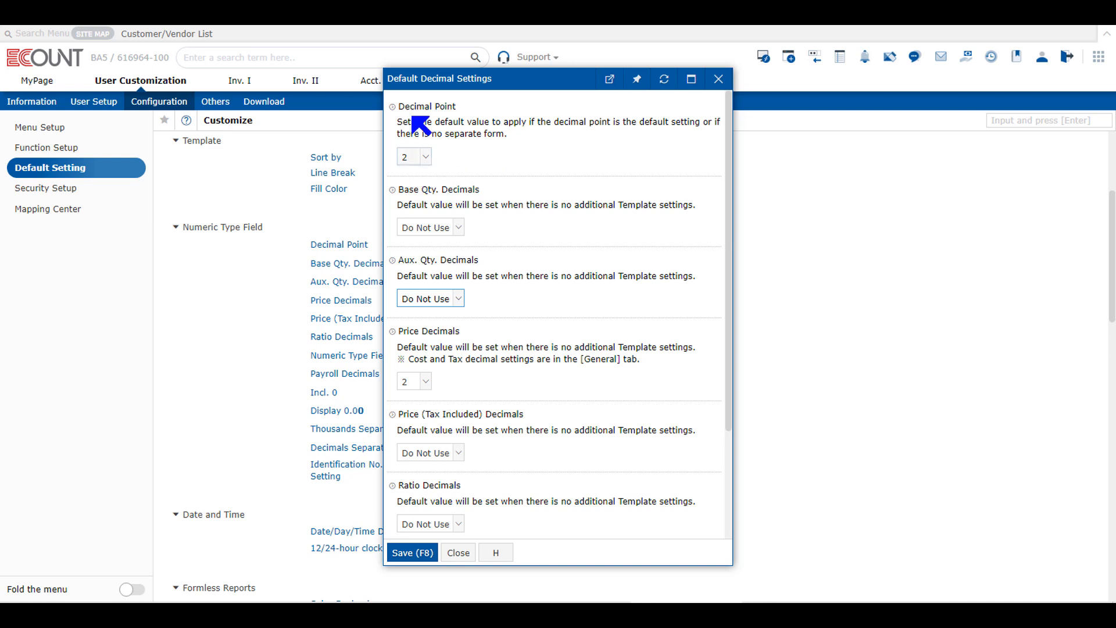
Step: Save the default decimal settings, and close the sales input screen's field setup without applying its changes
{"action": "left_click", "coordinate": [406, 554]}
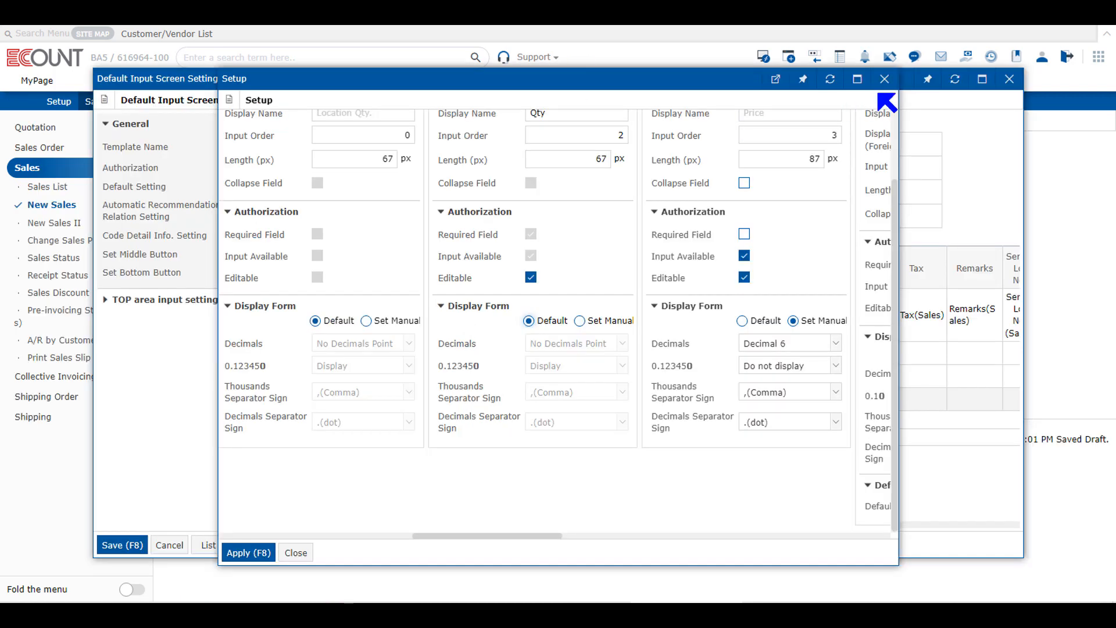
{"action": "left_click", "coordinate": [884, 79]}
{"action": "left_click", "coordinate": [1009, 78]}
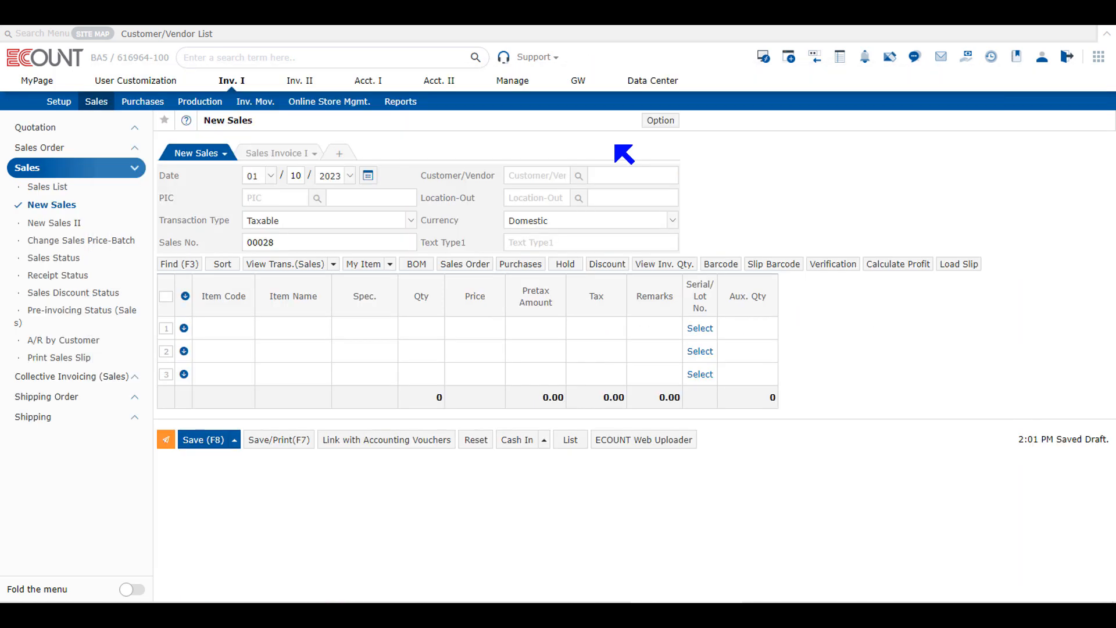
Step: Open the Cash Flow (Deposit and Withdrawal Details) report in Acct. I and run it for 01/10/2023 against the previous day
{"action": "left_click", "coordinate": [368, 82]}
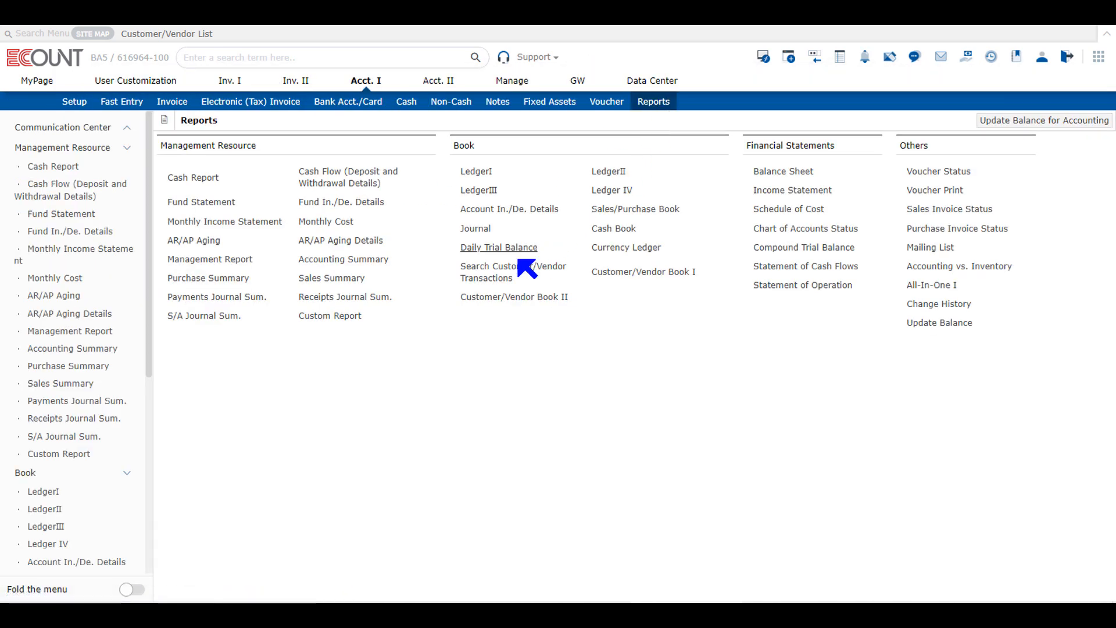
{"action": "left_click", "coordinate": [323, 180]}
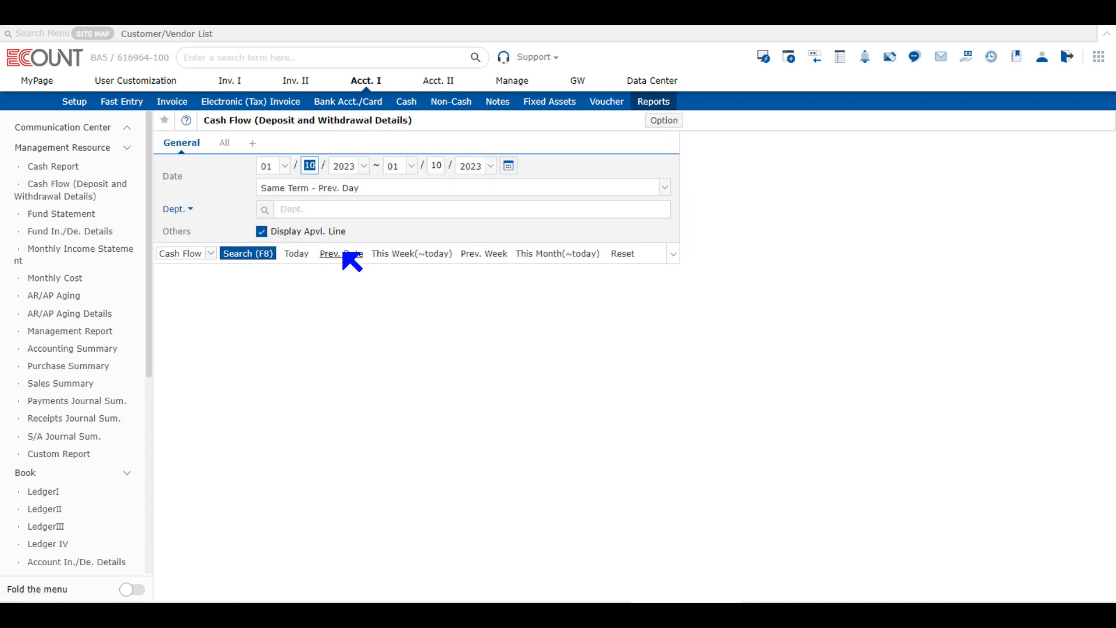
{"action": "left_click", "coordinate": [664, 121]}
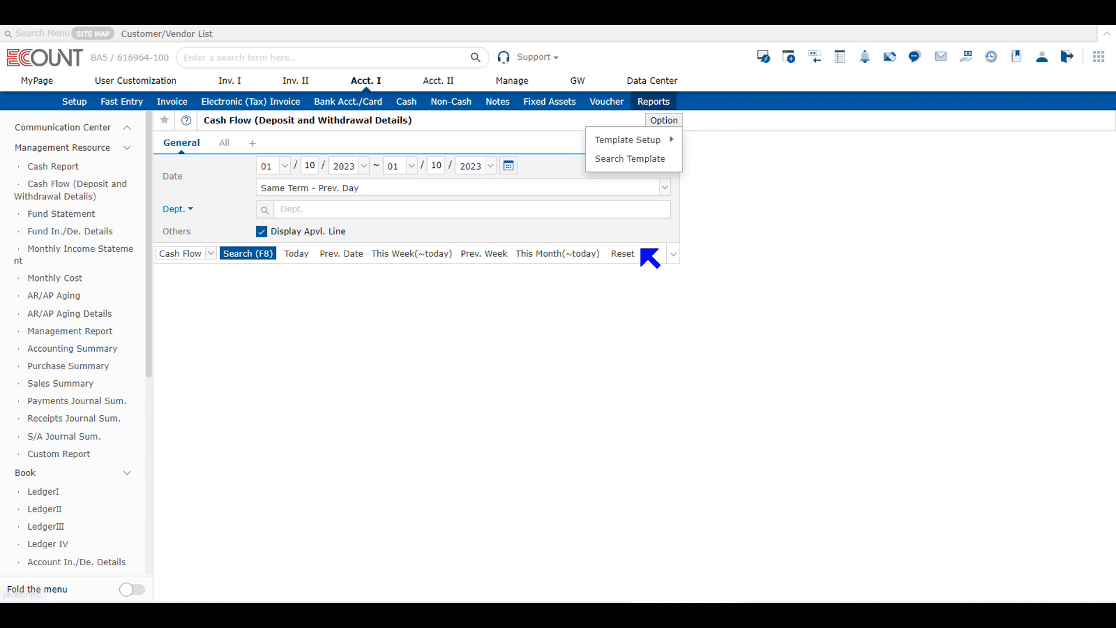
{"action": "left_click", "coordinate": [635, 337]}
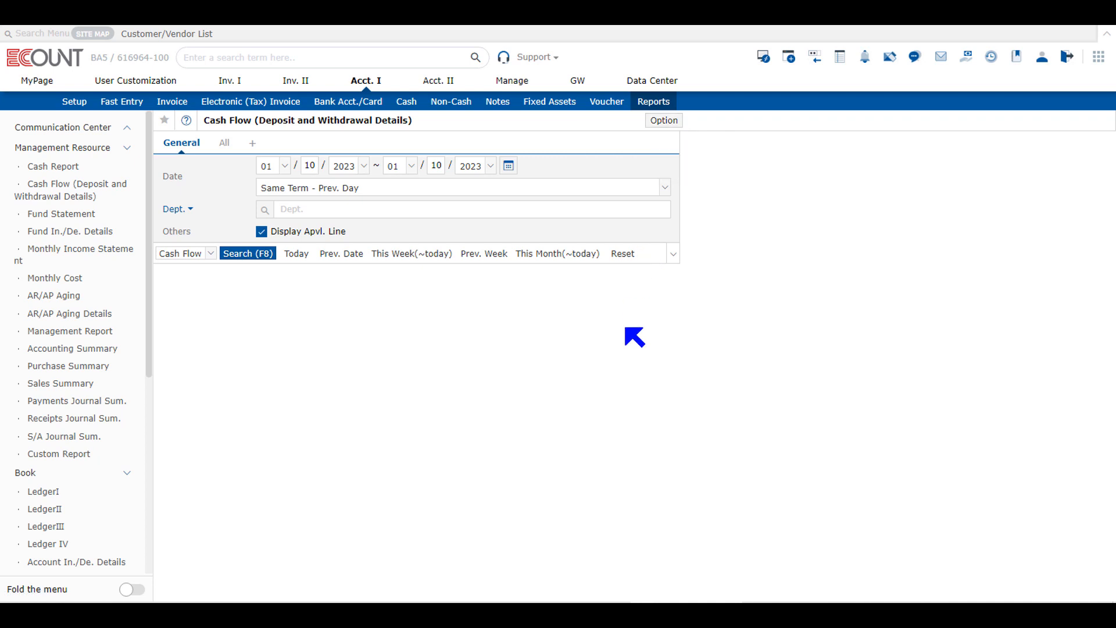
{"action": "left_click", "coordinate": [247, 256]}
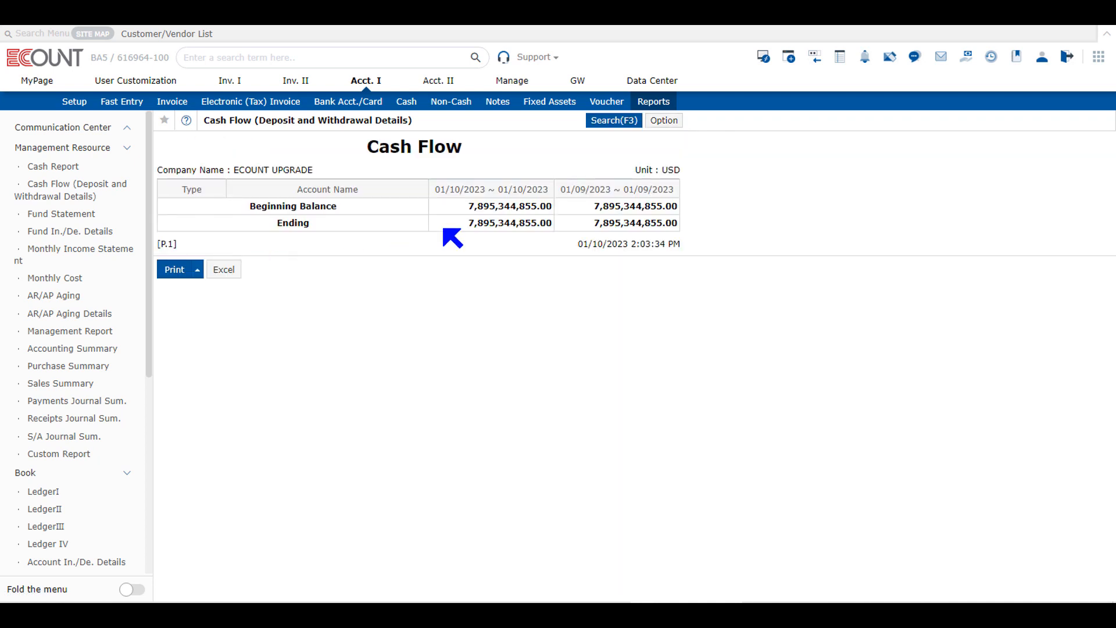
Step: Set the default Decimal Point for numeric type fields to 1 in Default Setting and save it
{"action": "left_click_drag", "start_coordinate": [468, 206], "coordinate": [552, 207]}
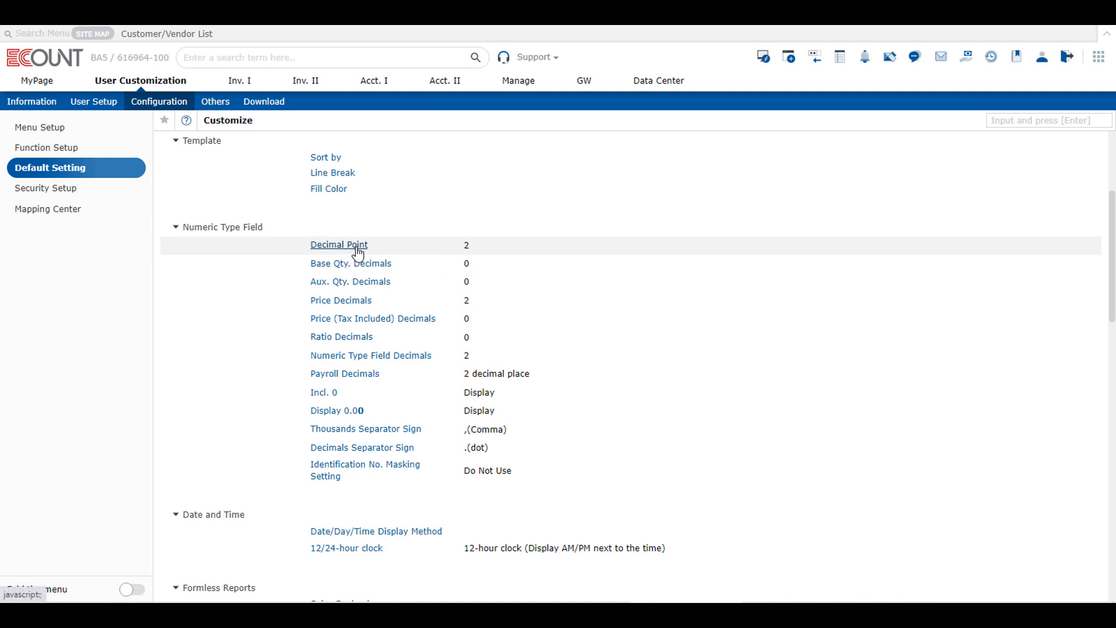
{"action": "left_click", "coordinate": [356, 247]}
{"action": "left_click", "coordinate": [413, 156]}
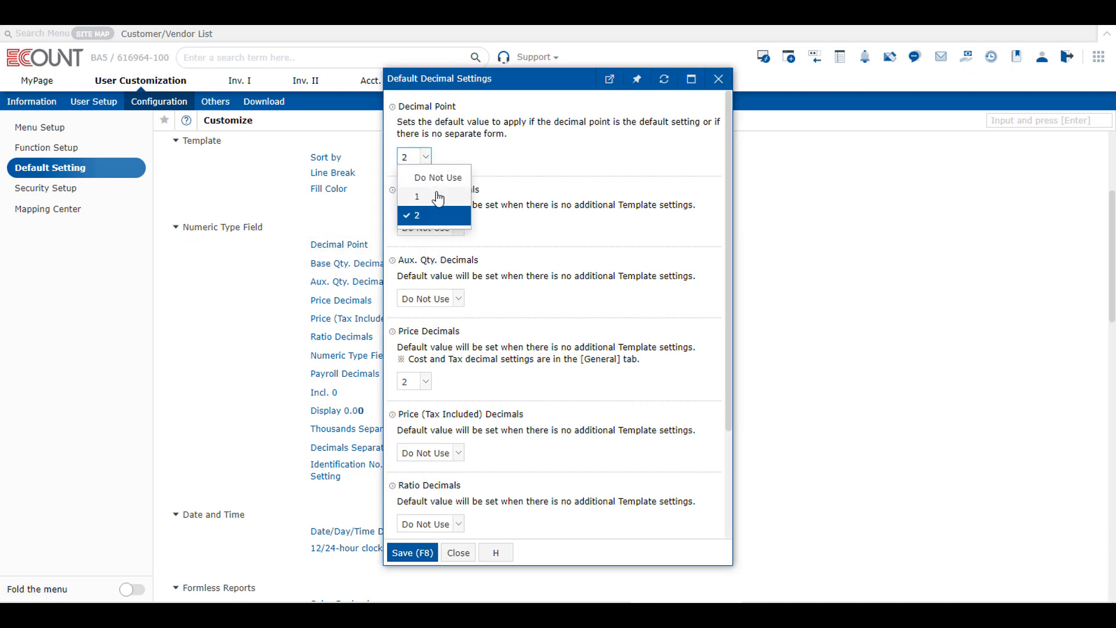
{"action": "left_click", "coordinate": [438, 197]}
{"action": "left_click", "coordinate": [396, 552]}
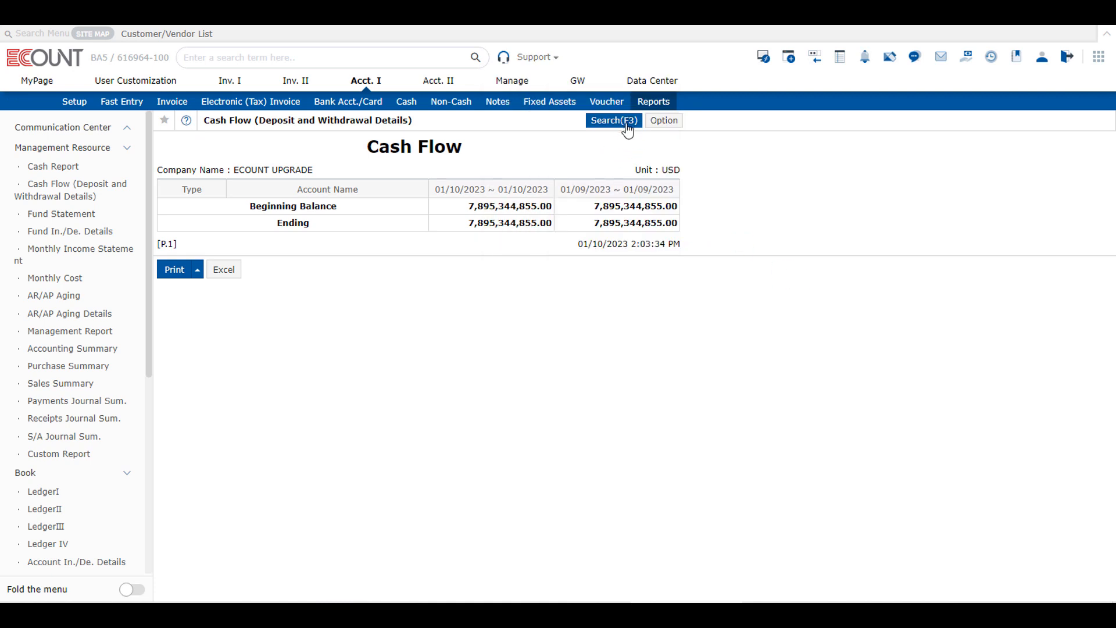
Step: Rerun the Cash Flow report for 01/10/2023 against the previous day and examine the decimals of the beginning balance
{"action": "left_click", "coordinate": [614, 120]}
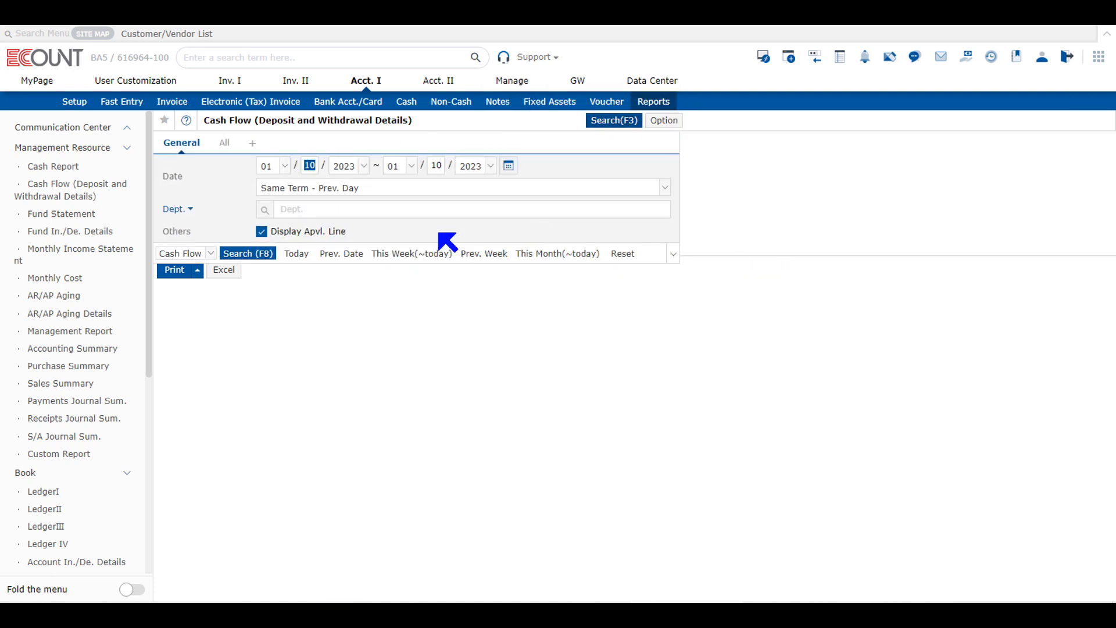
{"action": "key", "text": "F8"}
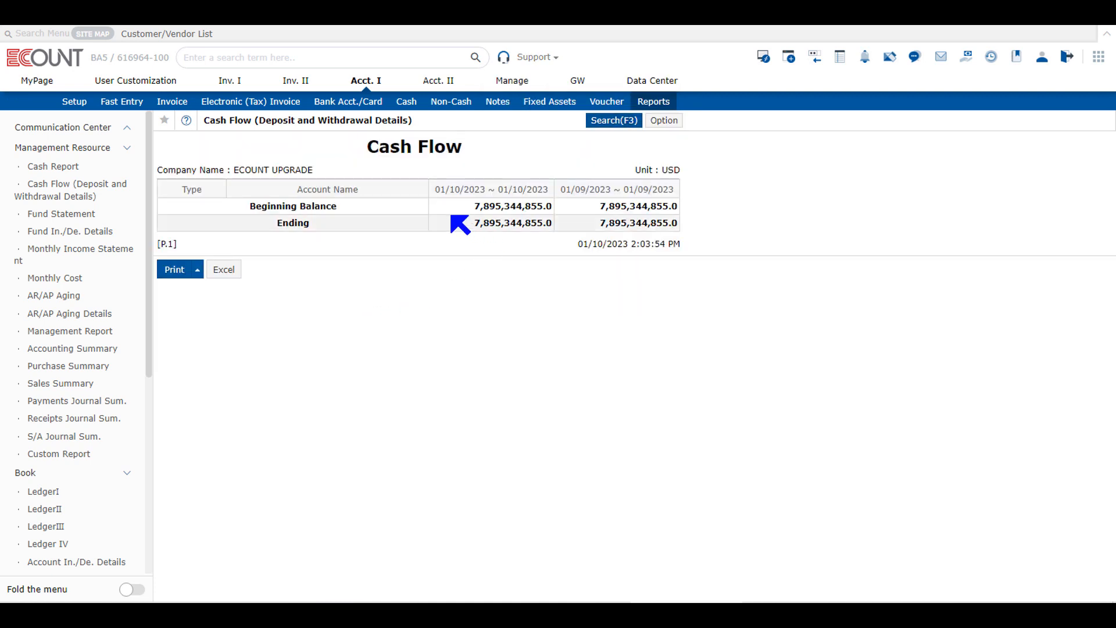
{"action": "left_click_drag", "start_coordinate": [469, 207], "coordinate": [553, 208]}
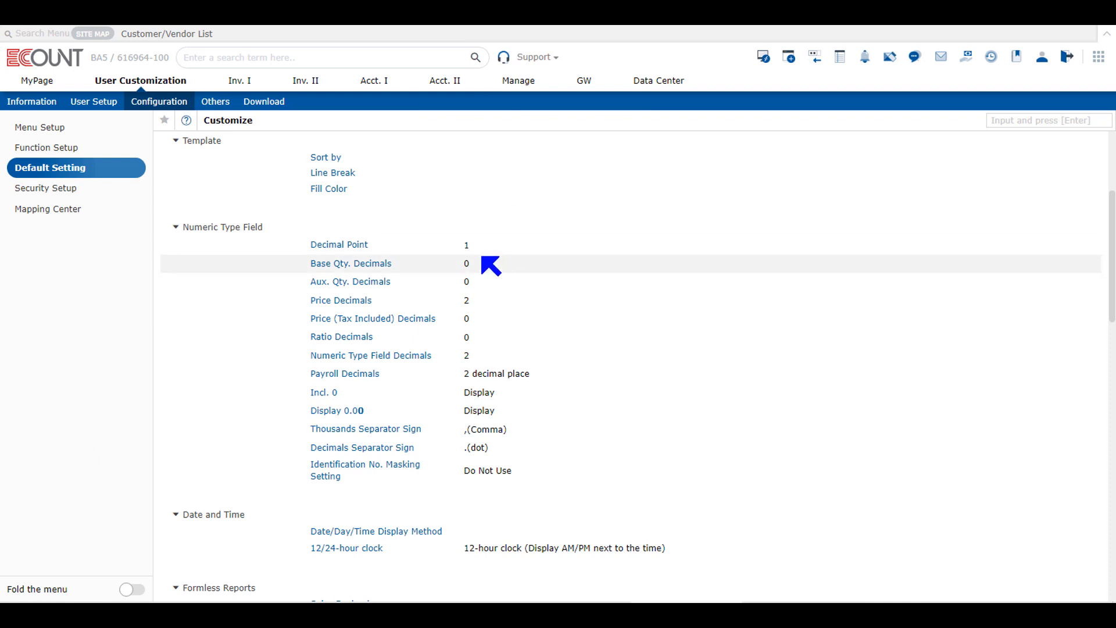
Step: Open the numeric display form settings from Default Setting and review the Incl. 0 and Display 0.00 options
{"action": "left_click_drag", "start_coordinate": [478, 254], "coordinate": [304, 249]}
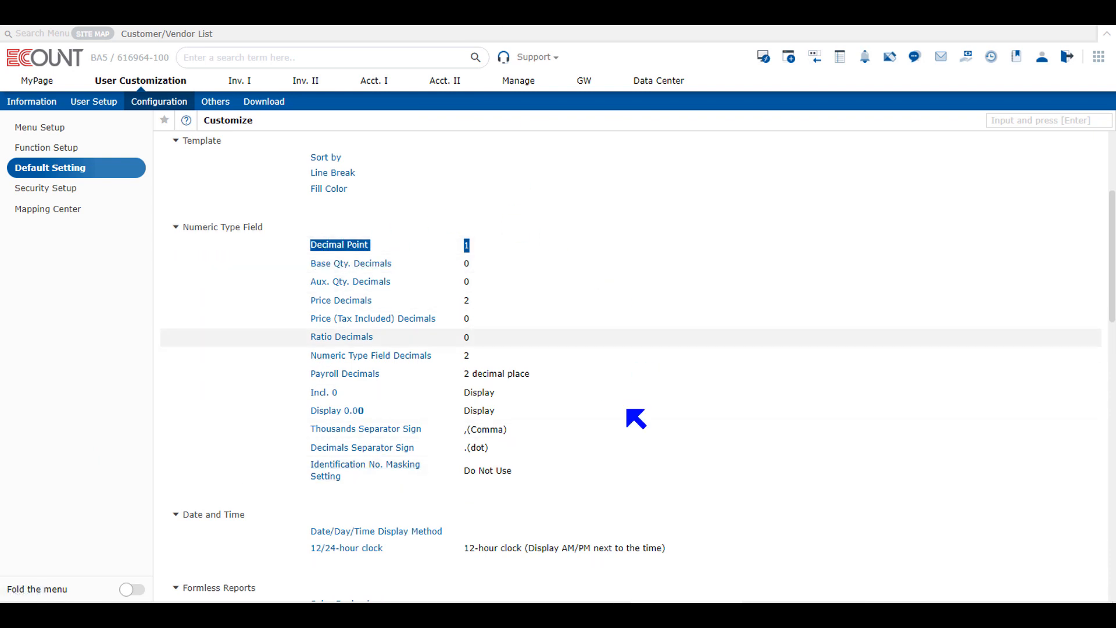
{"action": "scroll", "coordinate": [281, 399], "scroll_direction": "down", "scroll_amount": 1}
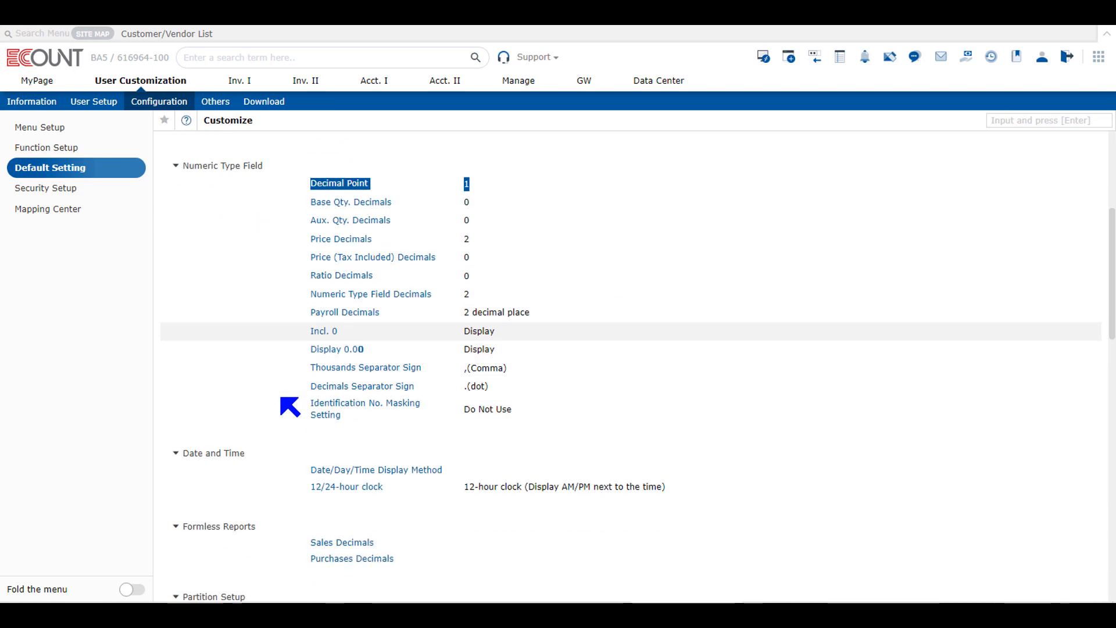
{"action": "left_click", "coordinate": [351, 342]}
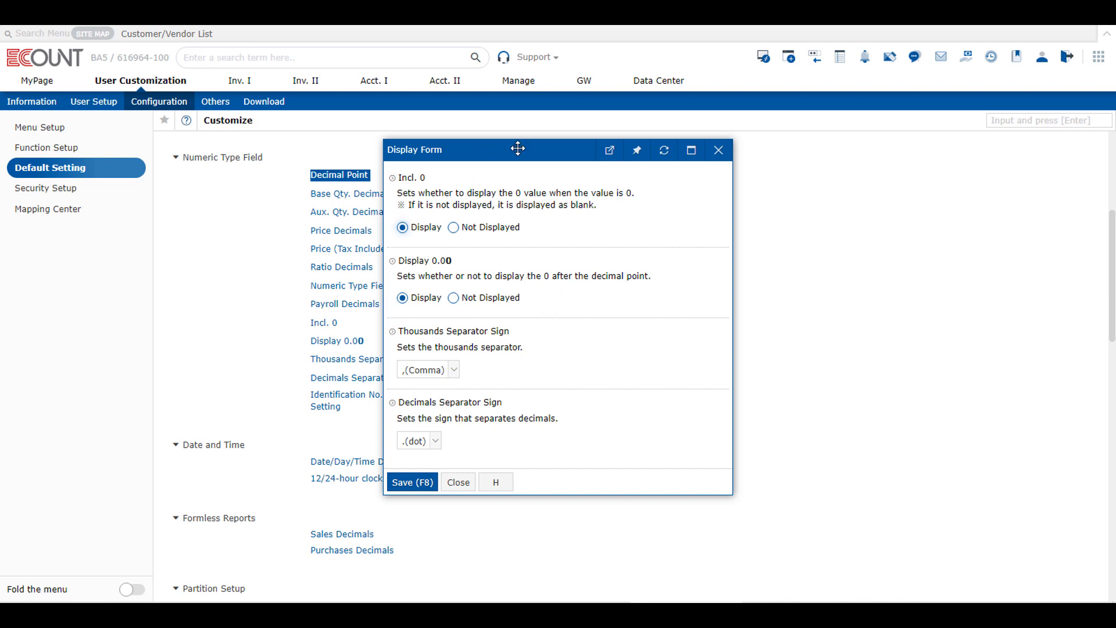
{"action": "left_click_drag", "start_coordinate": [467, 193], "coordinate": [618, 194]}
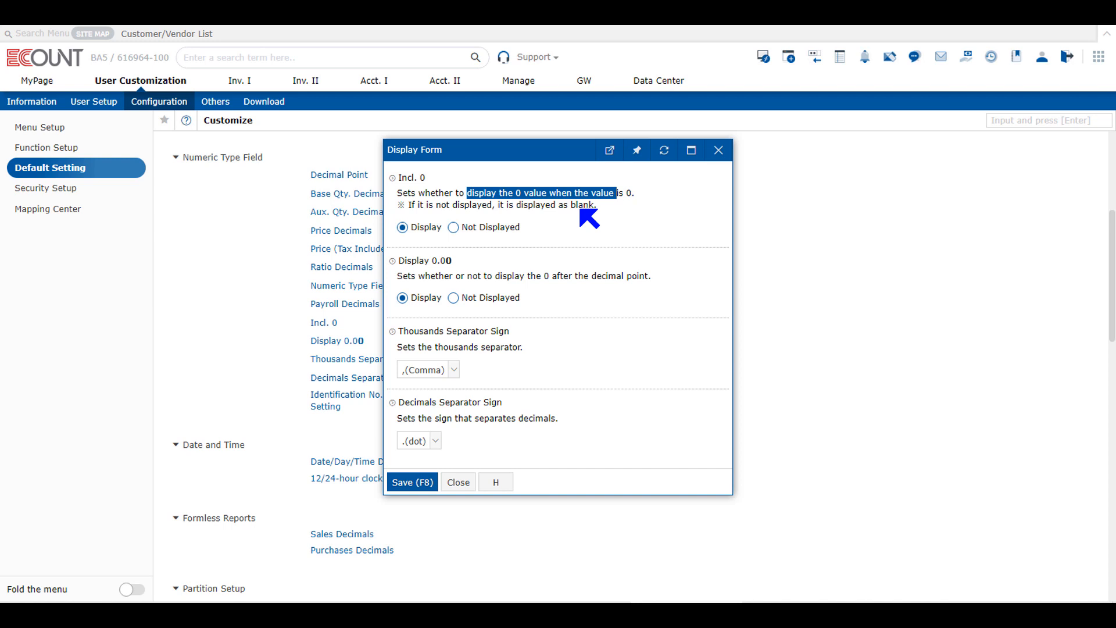
{"action": "left_click_drag", "start_coordinate": [407, 261], "coordinate": [475, 259]}
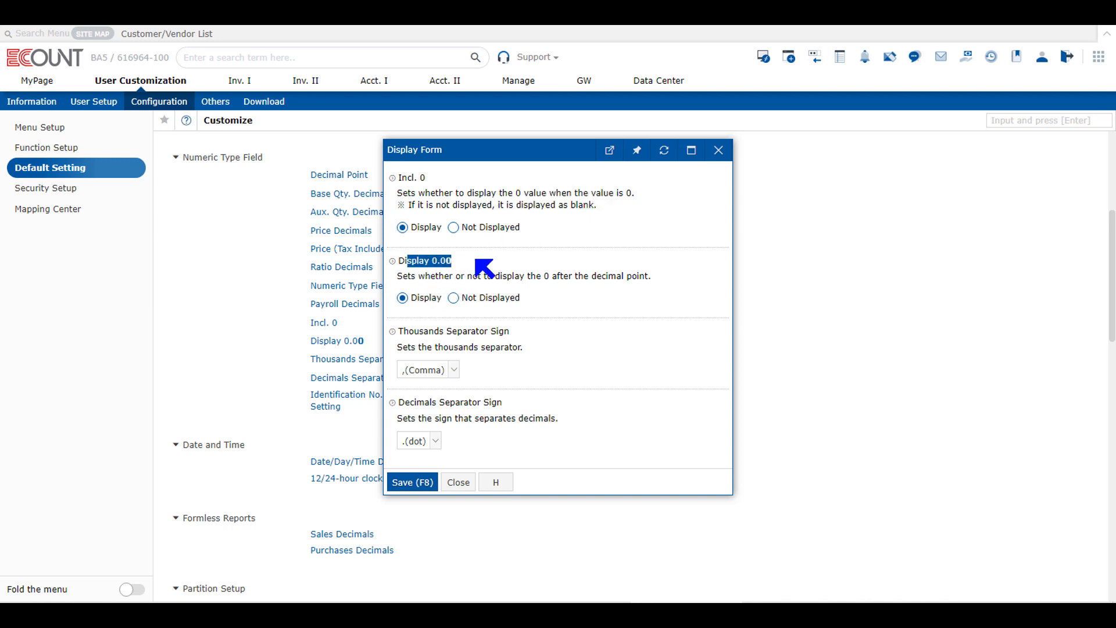
{"action": "left_click", "coordinate": [476, 259]}
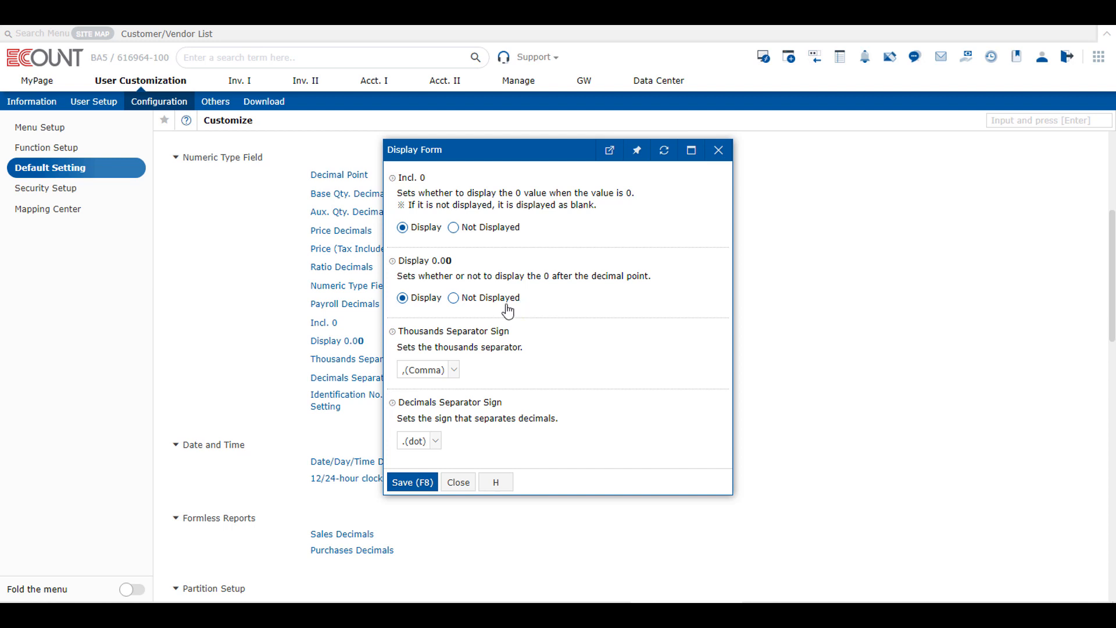
Step: Review the Thousands Separator Sign and Decimals Separator Sign settings, and close the display form without saving
{"action": "left_click_drag", "start_coordinate": [398, 331], "coordinate": [514, 330]}
{"action": "left_click", "coordinate": [517, 330]}
{"action": "left_click_drag", "start_coordinate": [404, 403], "coordinate": [516, 402]}
{"action": "left_click", "coordinate": [516, 402]}
{"action": "left_click", "coordinate": [436, 441]}
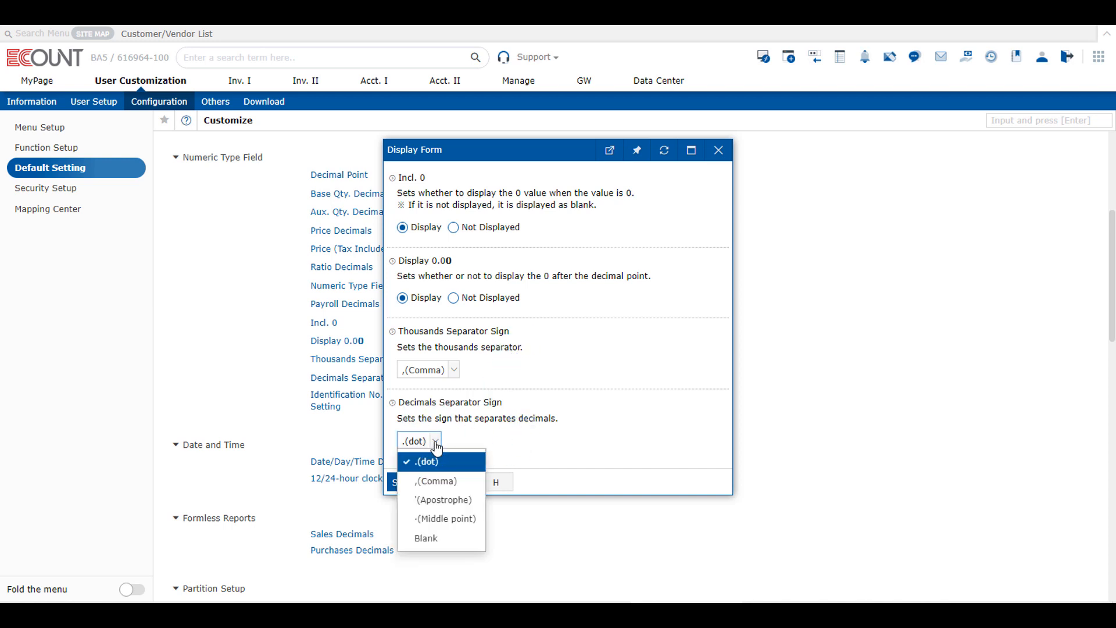
{"action": "left_click", "coordinate": [475, 441]}
{"action": "left_click", "coordinate": [458, 483]}
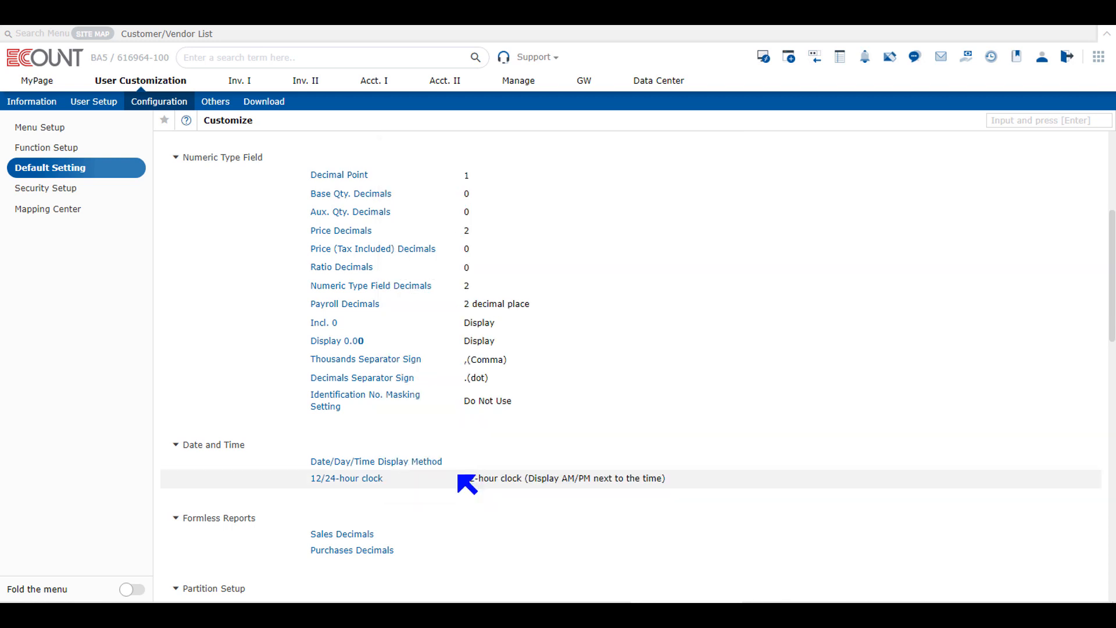
Step: Open the 01/04/2023 sales slip from the Sales List in Inv. I and examine the date and time in its history
{"action": "scroll", "coordinate": [523, 364], "scroll_direction": "down", "scroll_amount": 3}
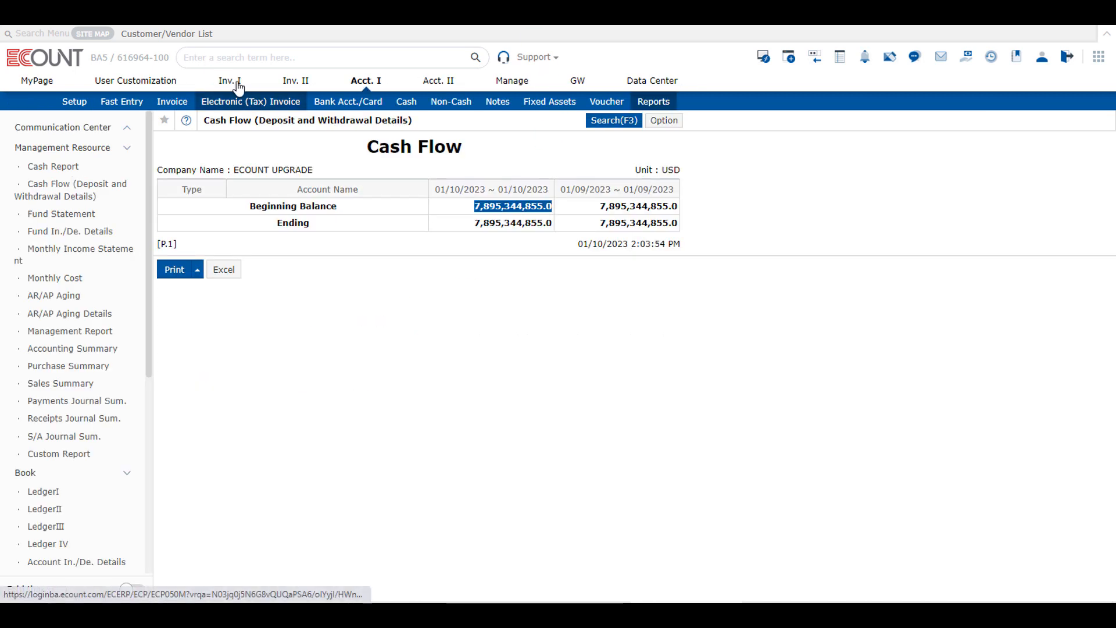
{"action": "left_click", "coordinate": [238, 86]}
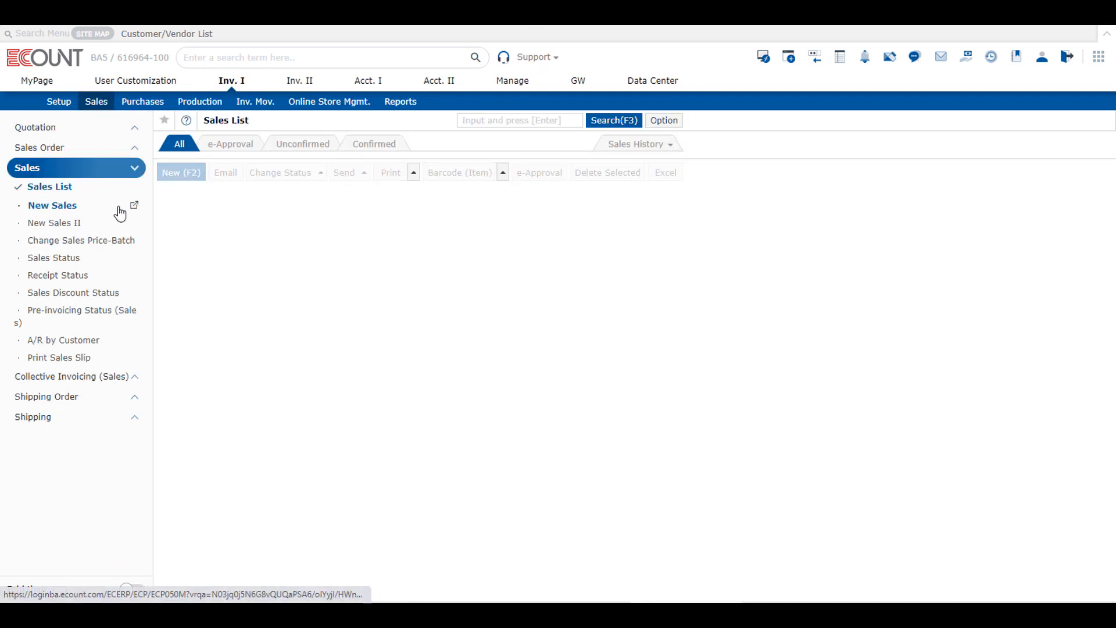
{"action": "left_click", "coordinate": [217, 228]}
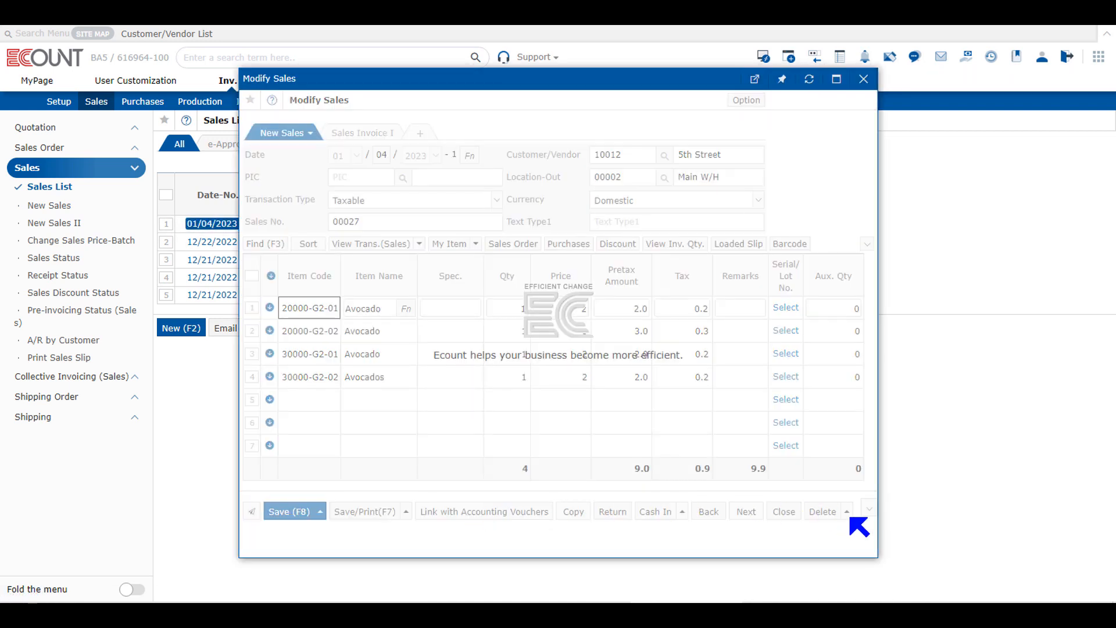
{"action": "left_click", "coordinate": [868, 509]}
{"action": "left_click", "coordinate": [376, 531]}
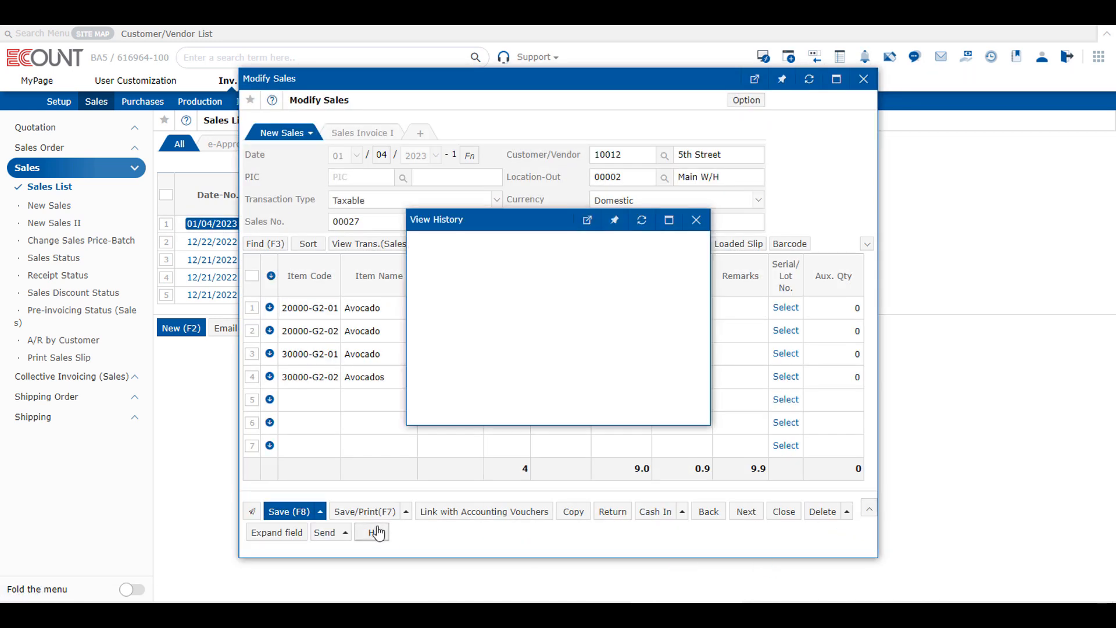
{"action": "left_click_drag", "start_coordinate": [472, 248], "coordinate": [544, 256]}
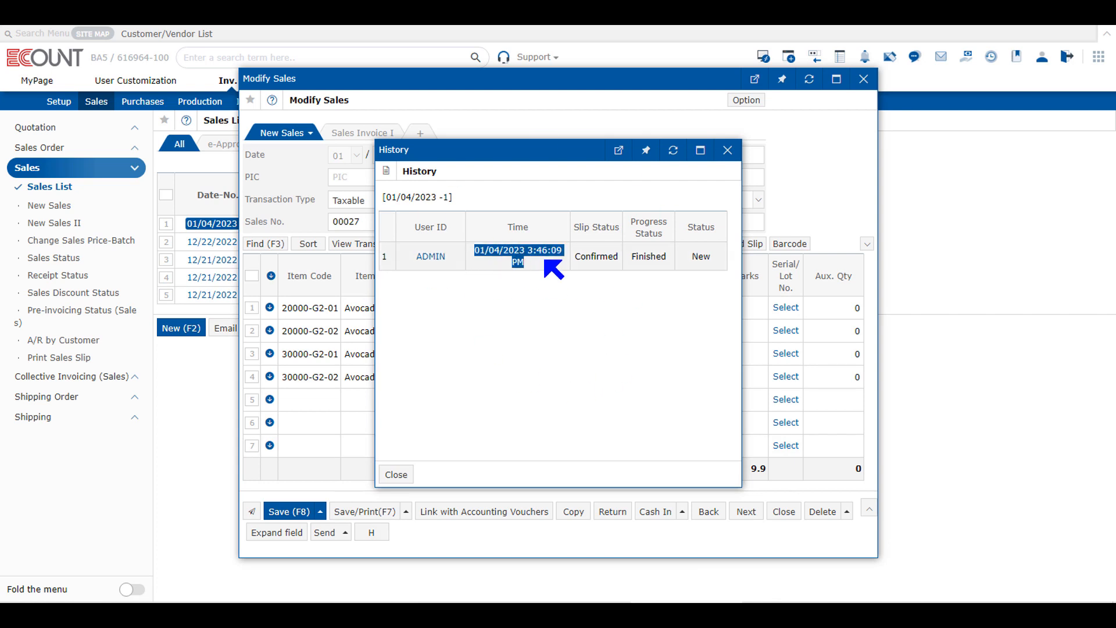
{"action": "left_click", "coordinate": [546, 262]}
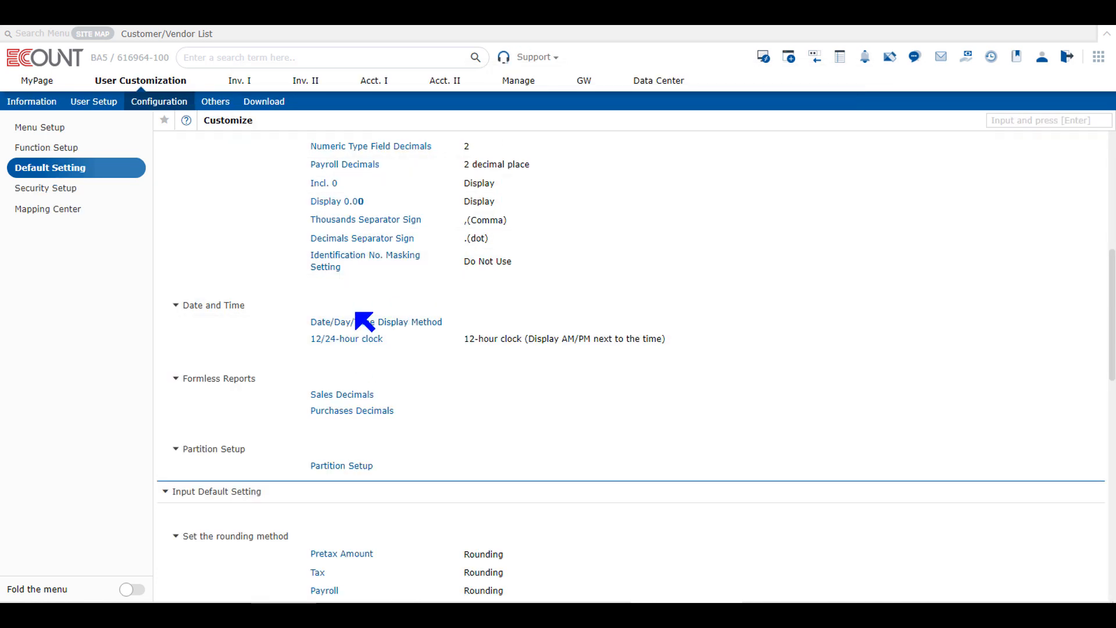
Step: Review the short day name and display order options in Date/Day/Time Display Method, and close it without saving
{"action": "left_click", "coordinate": [428, 323]}
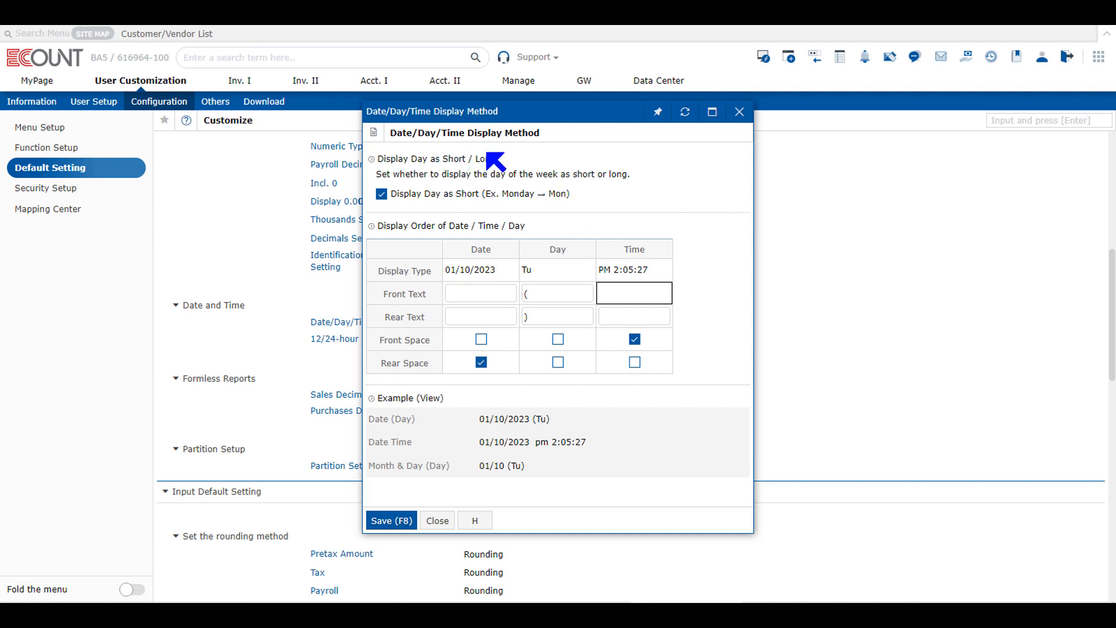
{"action": "left_click", "coordinate": [382, 197]}
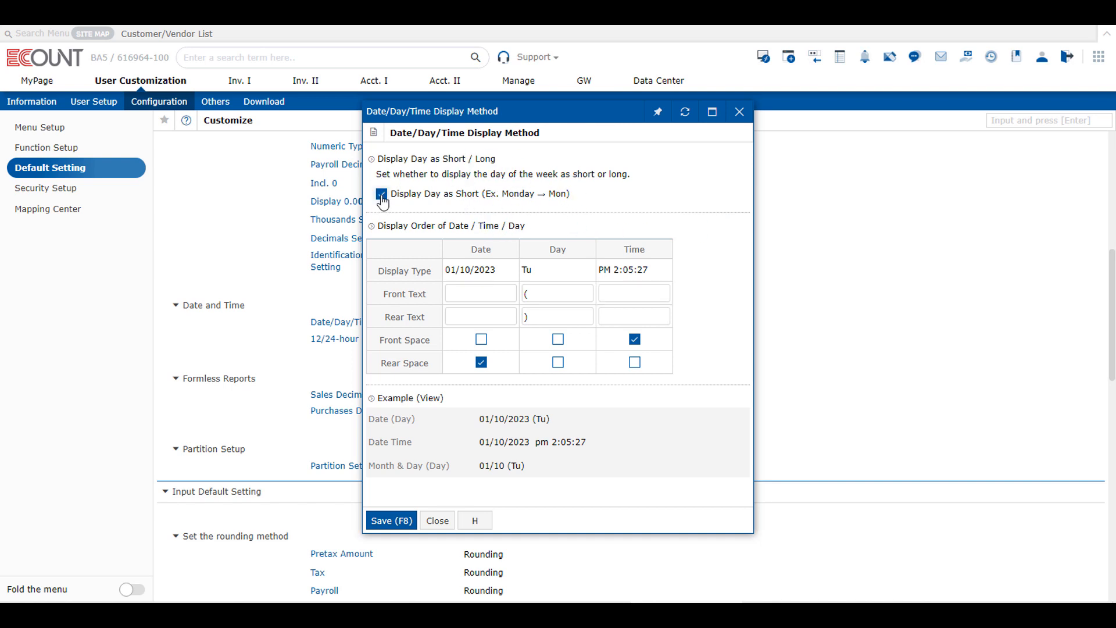
{"action": "left_click", "coordinate": [382, 196]}
{"action": "left_click_drag", "start_coordinate": [439, 221], "coordinate": [538, 226]}
{"action": "left_click", "coordinate": [538, 226]}
{"action": "mouse_move", "coordinate": [629, 273]}
{"action": "left_mouse_down"}
{"action": "mouse_move", "coordinate": [548, 244]}
{"action": "mouse_move", "coordinate": [575, 244]}
{"action": "mouse_move", "coordinate": [498, 242]}
{"action": "mouse_move", "coordinate": [505, 257]}
{"action": "mouse_move", "coordinate": [634, 255]}
{"action": "left_mouse_up"}
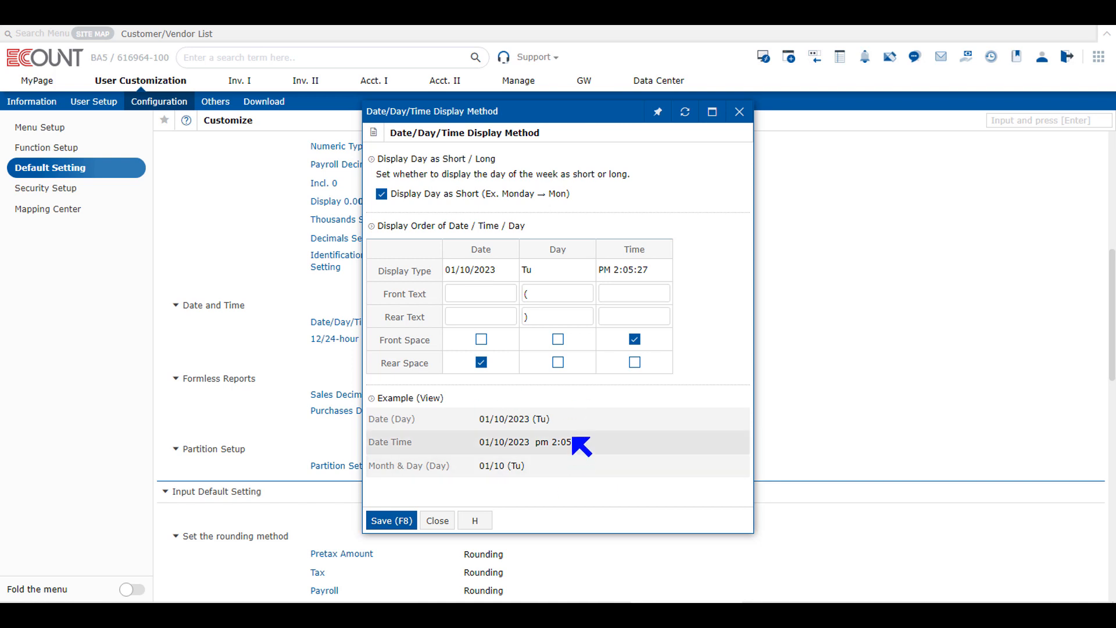
{"action": "left_click", "coordinate": [440, 521]}
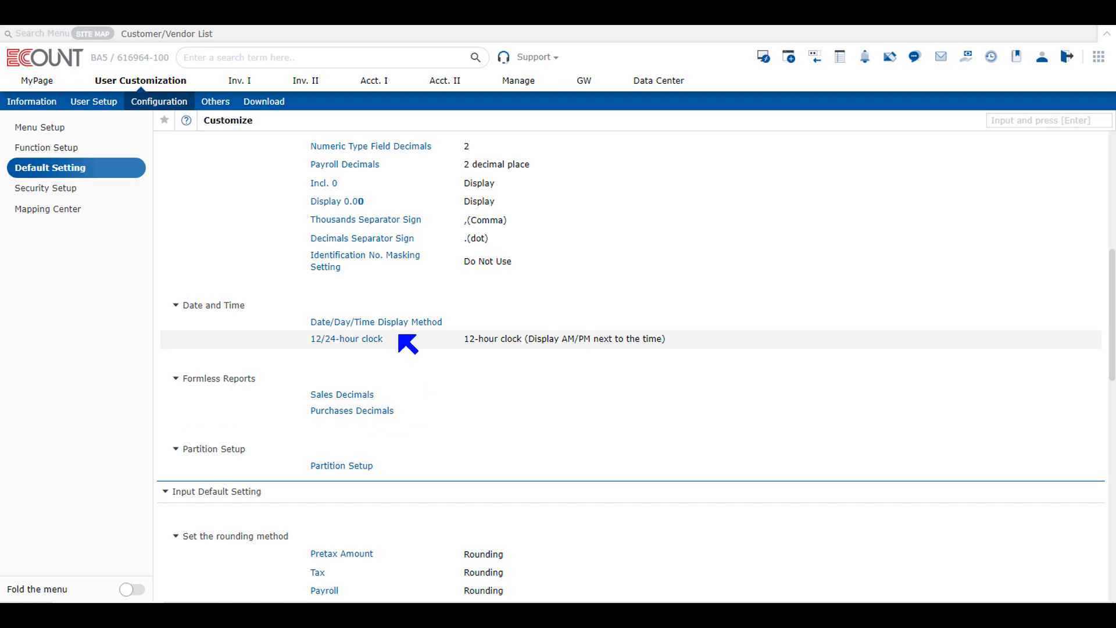
Step: Review the available 12/24-hour clock formats and their examples, and close the time format settings without saving
{"action": "left_click_drag", "start_coordinate": [387, 338], "coordinate": [311, 338]}
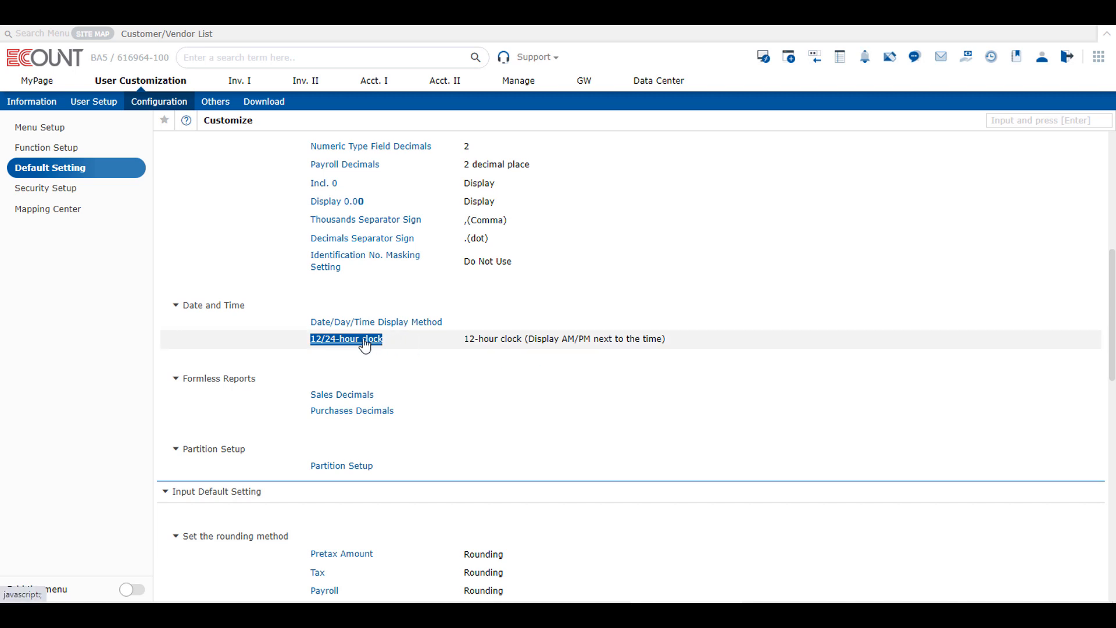
{"action": "left_click", "coordinate": [344, 342]}
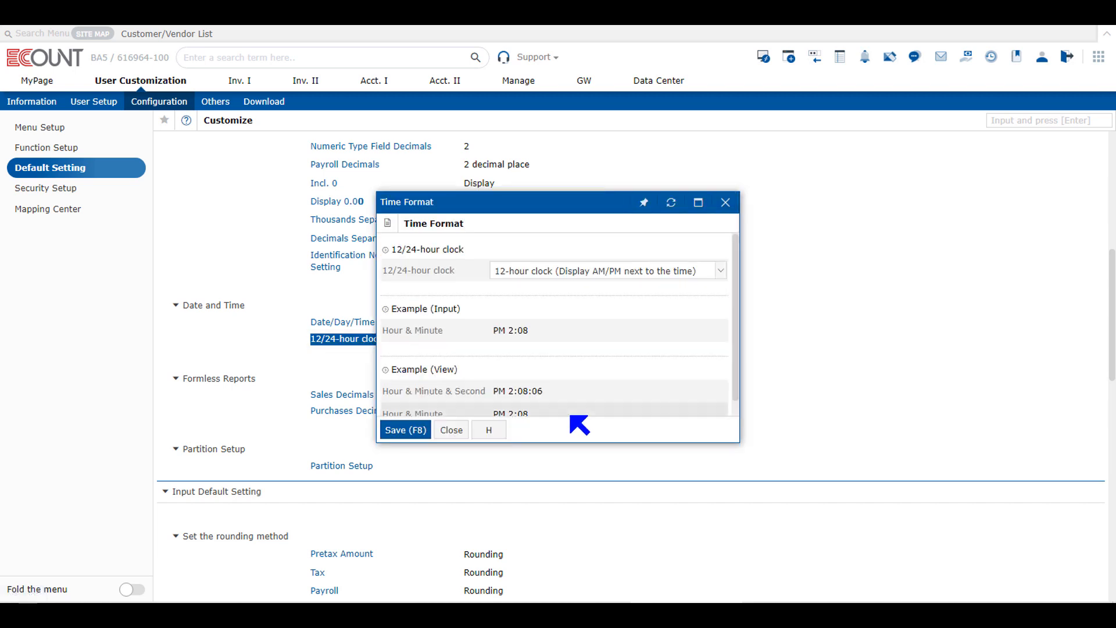
{"action": "left_click", "coordinate": [625, 274]}
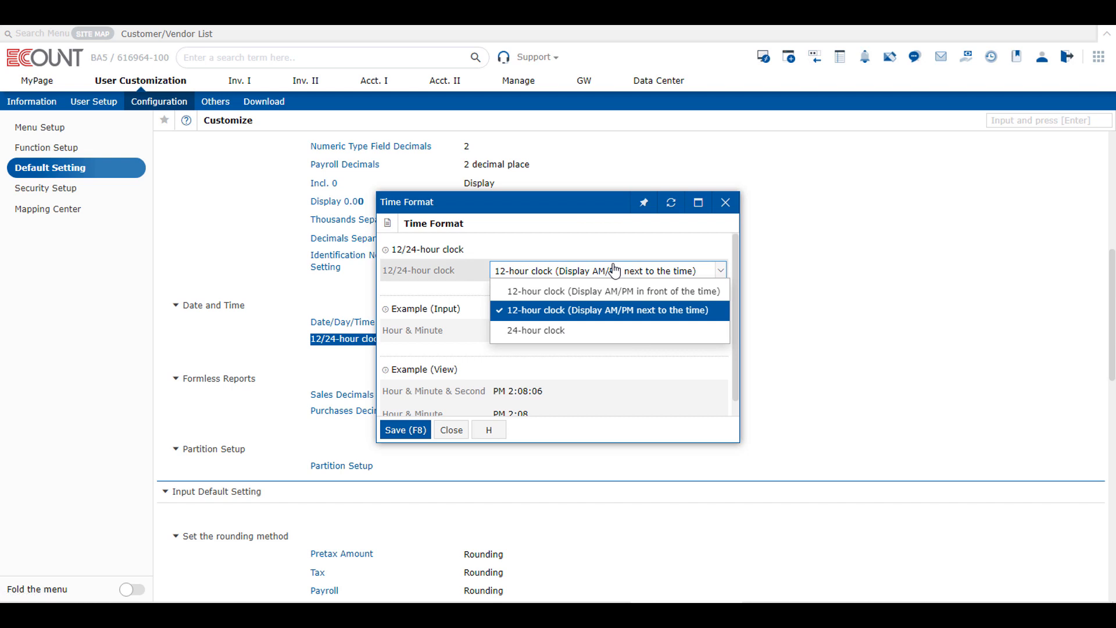
{"action": "left_click", "coordinate": [615, 271]}
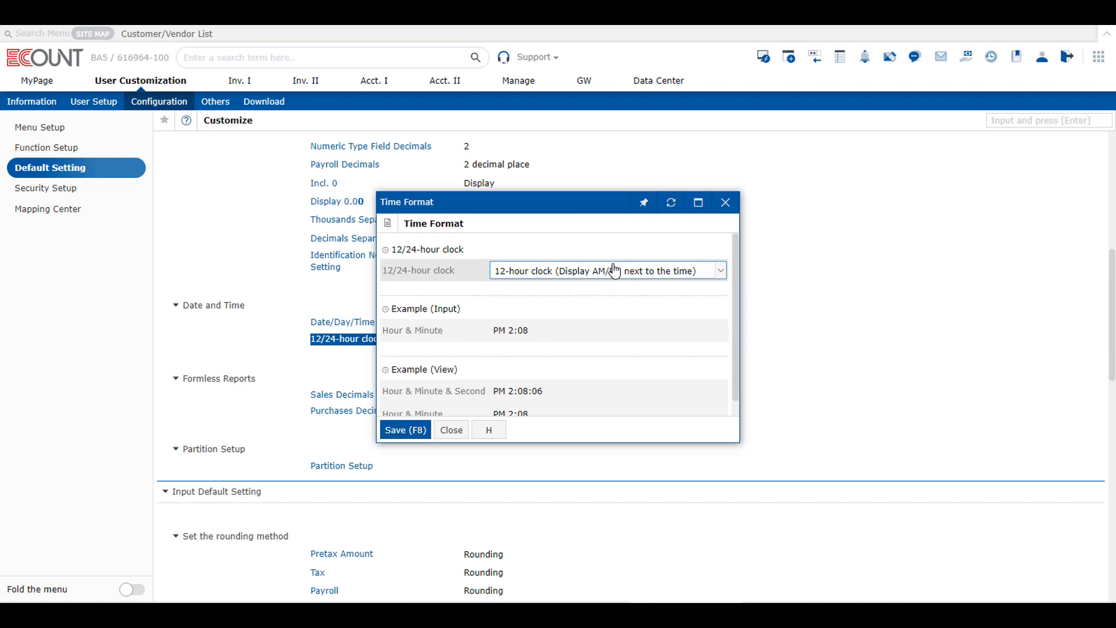
{"action": "scroll", "coordinate": [643, 354], "scroll_direction": "down", "scroll_amount": 1}
{"action": "left_click", "coordinate": [725, 203]}
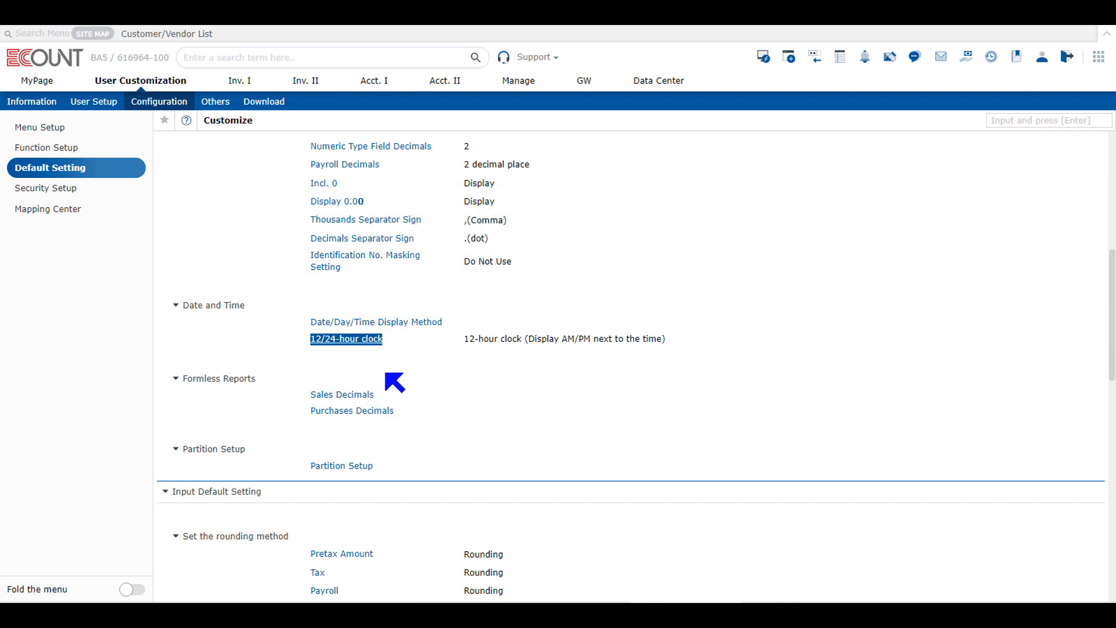
Step: Review the Sales Decimals settings under Formless Reports, including the Base Qty. Decimals choices, and close them without saving
{"action": "scroll", "coordinate": [581, 349], "scroll_direction": "down", "scroll_amount": 2}
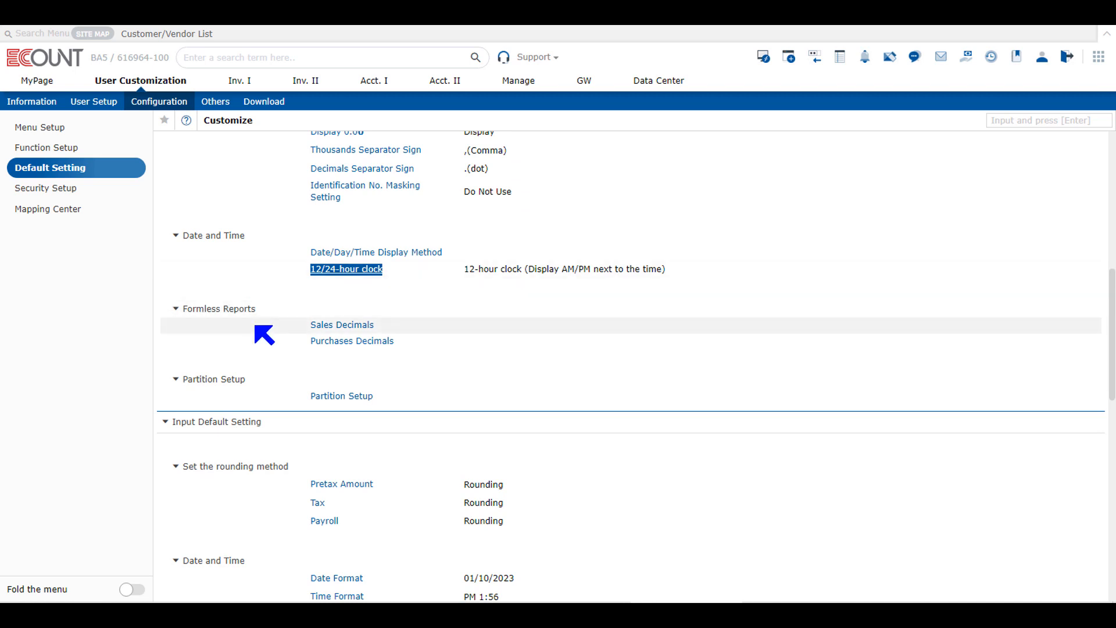
{"action": "left_click_drag", "start_coordinate": [257, 313], "coordinate": [196, 315]}
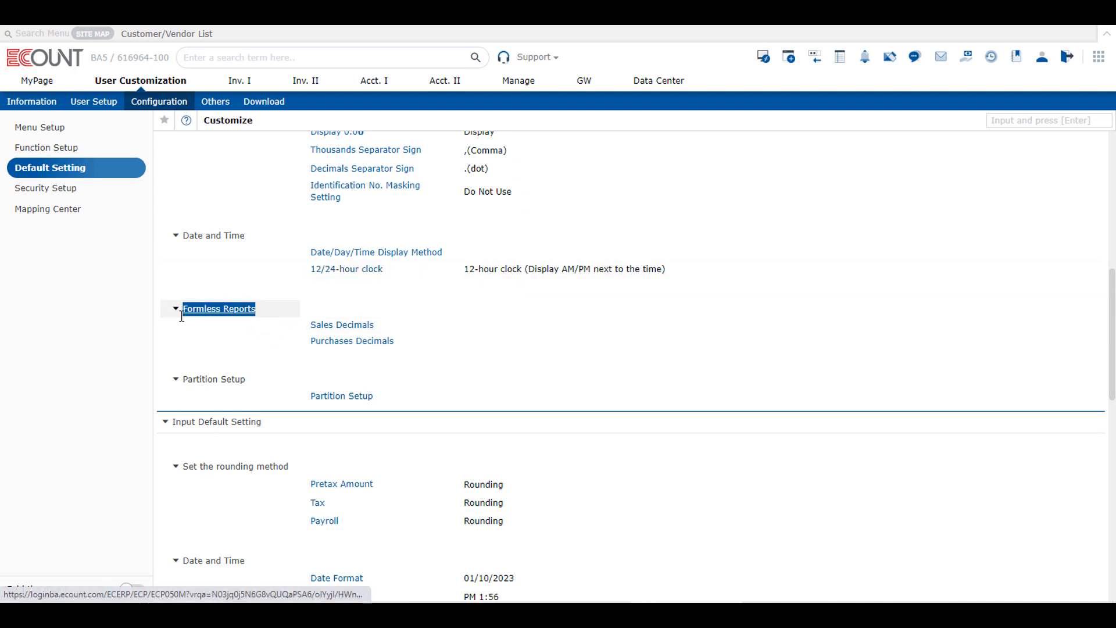
{"action": "left_click", "coordinate": [356, 326]}
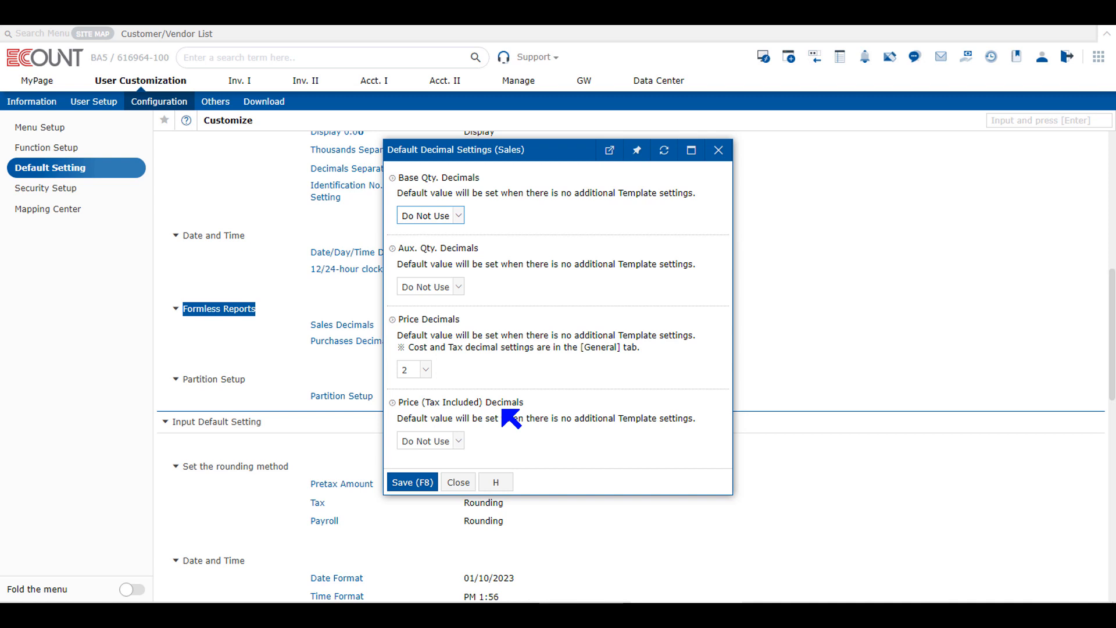
{"action": "left_click", "coordinate": [449, 218]}
{"action": "left_click", "coordinate": [449, 217]}
{"action": "left_click", "coordinate": [718, 150]}
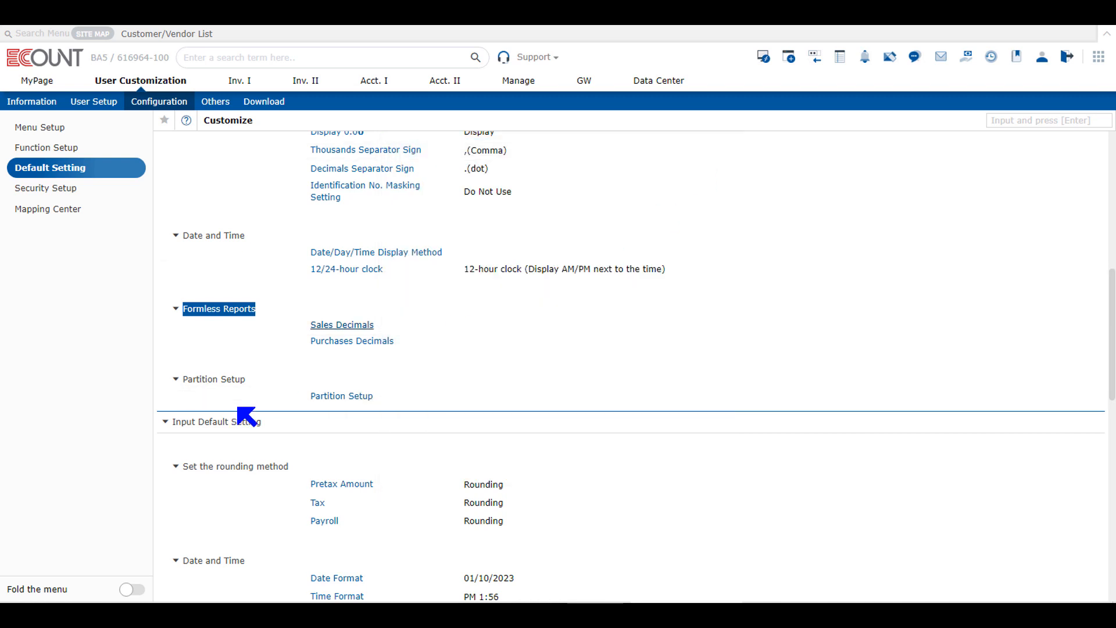
Step: Open Partition Setup and review the column layouts and widths of Partition 1 through Partition 4
{"action": "left_click", "coordinate": [326, 398]}
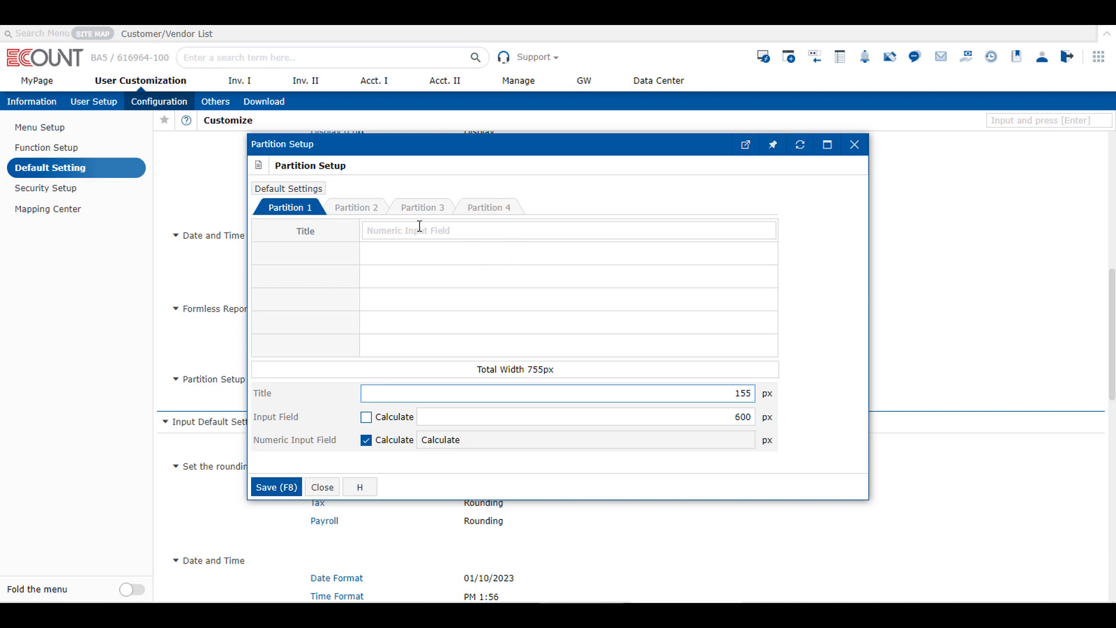
{"action": "left_click", "coordinate": [361, 215]}
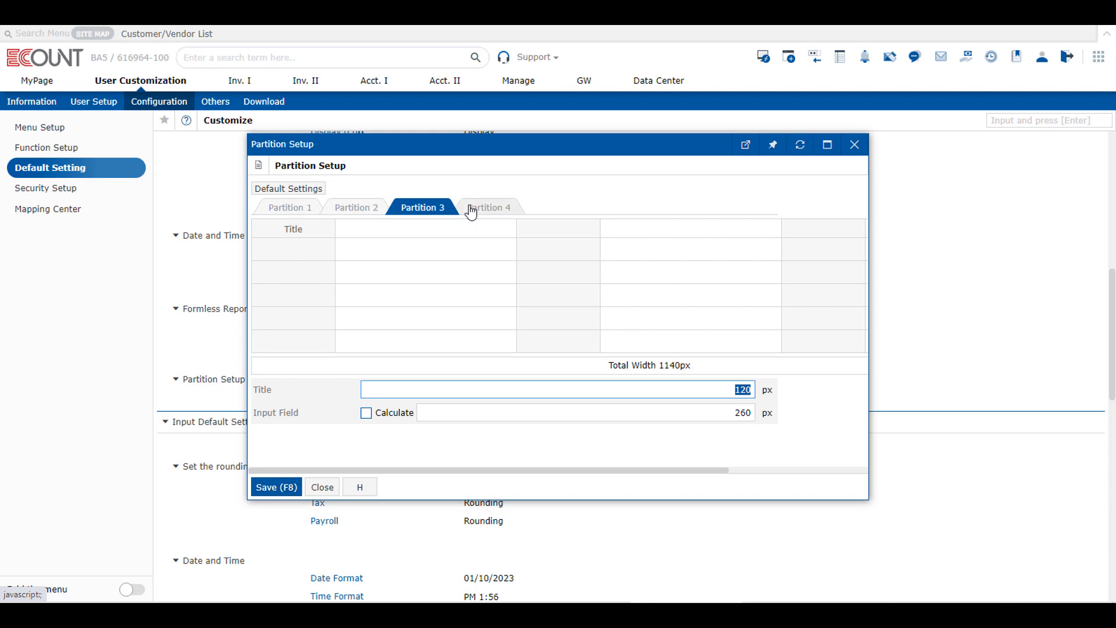
{"action": "left_click", "coordinate": [490, 208]}
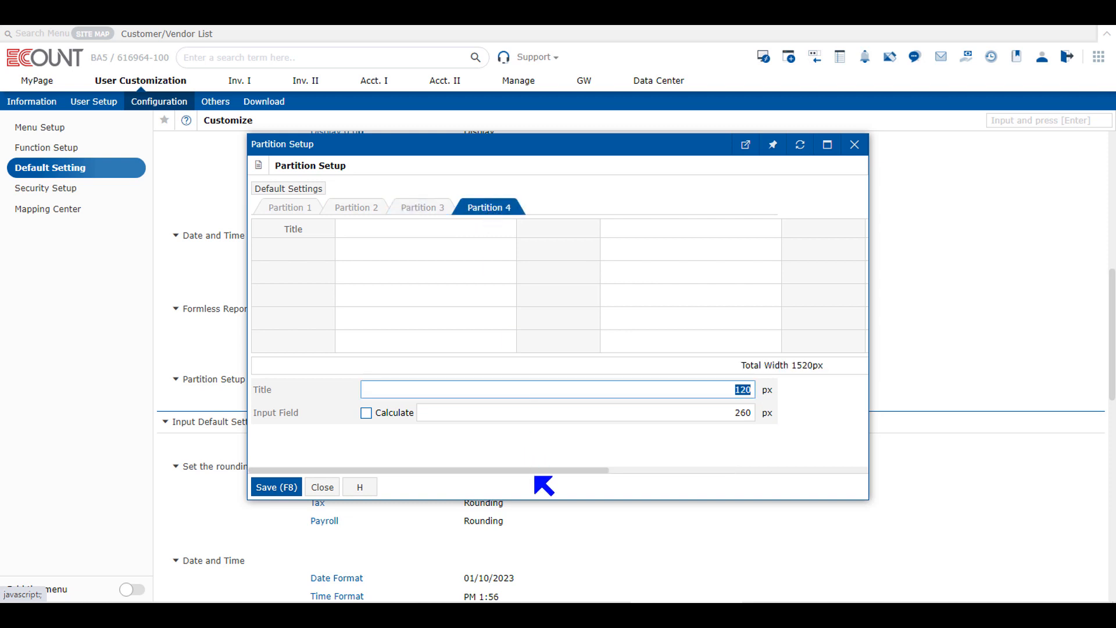
{"action": "left_click_drag", "start_coordinate": [568, 471], "coordinate": [368, 459]}
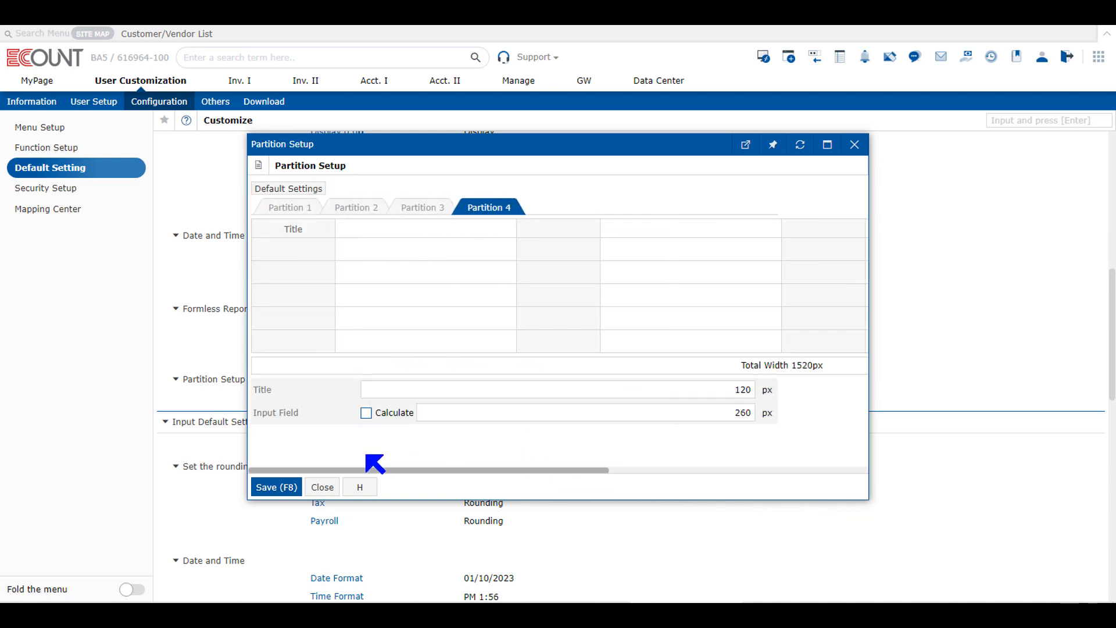
{"action": "left_click", "coordinate": [299, 213]}
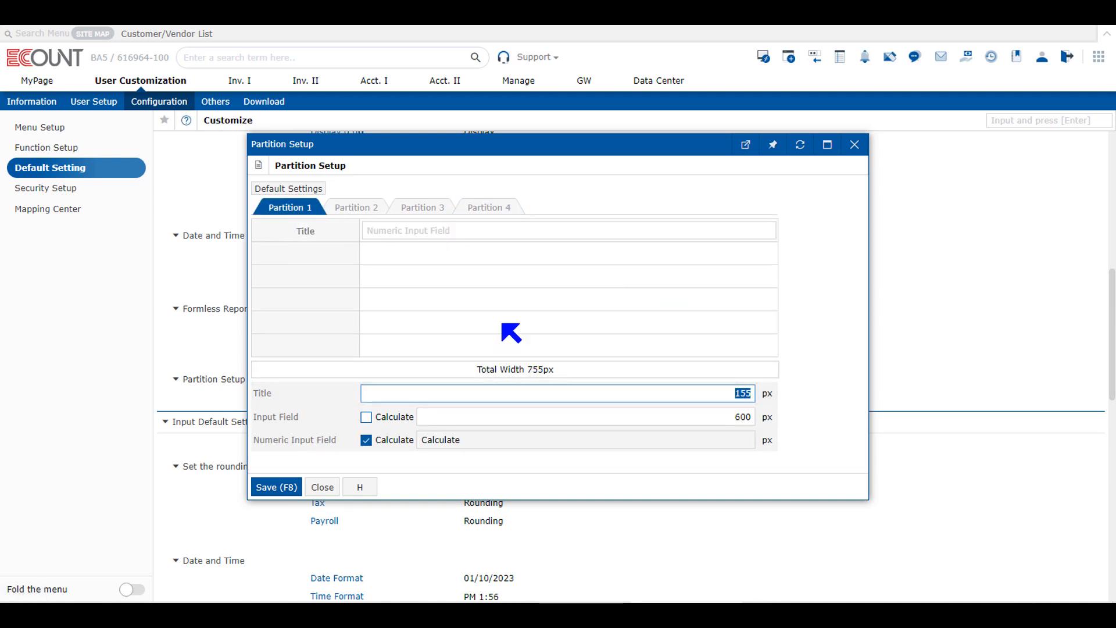
{"action": "left_click", "coordinate": [556, 399]}
Step: Resize the Partition 2 columns in the layout preview, narrowing the input field to 203 px and widening it again
{"action": "left_click", "coordinate": [357, 208]}
{"action": "left_click_drag", "start_coordinate": [513, 227], "coordinate": [476, 271]}
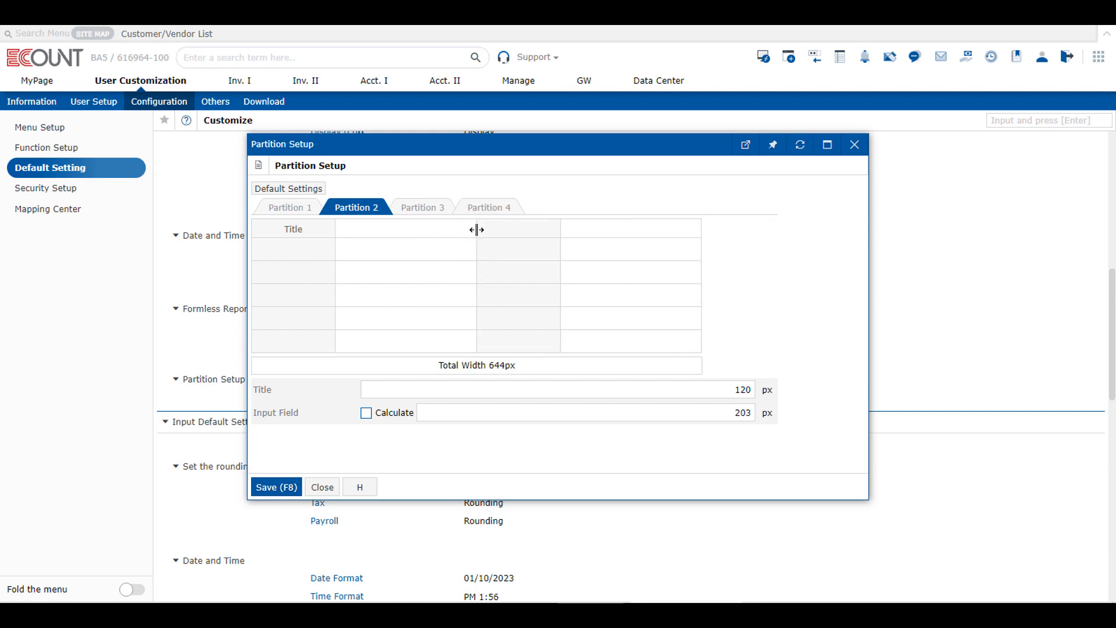
{"action": "left_click_drag", "start_coordinate": [472, 230], "coordinate": [537, 235]}
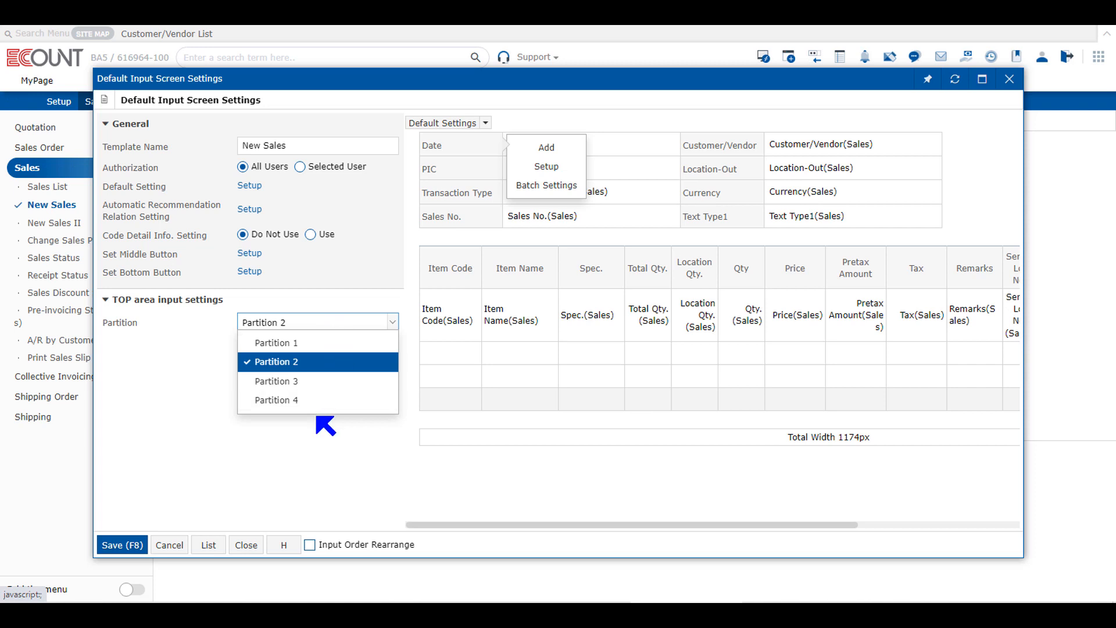
Step: Try Partition 1 and Partition 3 as the top area layout in the New Sales input screen settings
{"action": "left_click", "coordinate": [329, 344]}
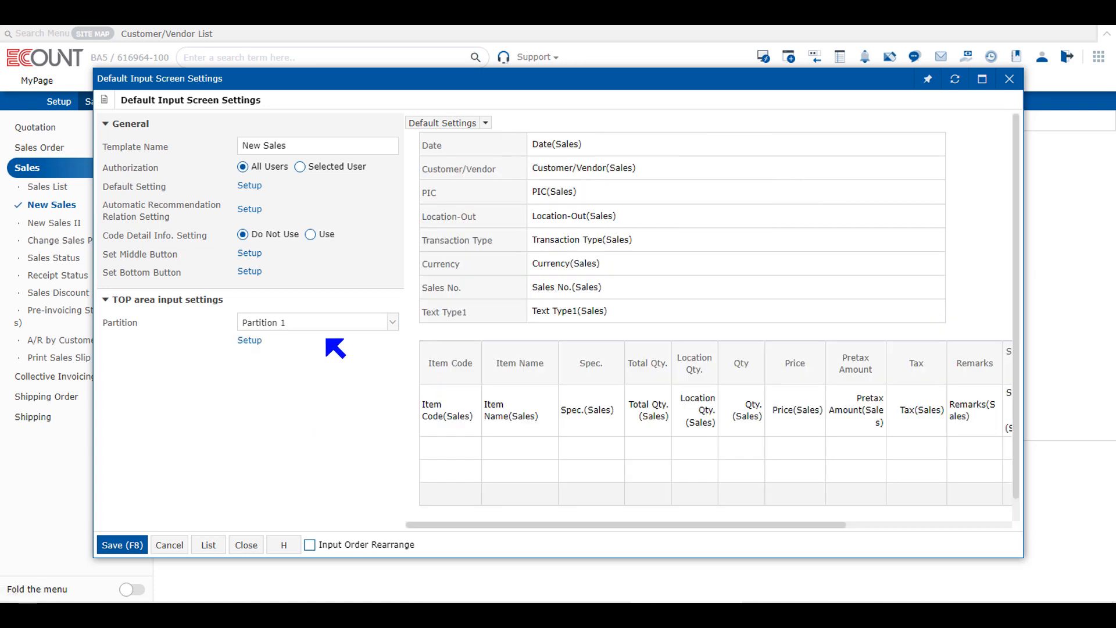
{"action": "left_click", "coordinate": [326, 324]}
{"action": "left_click", "coordinate": [326, 380]}
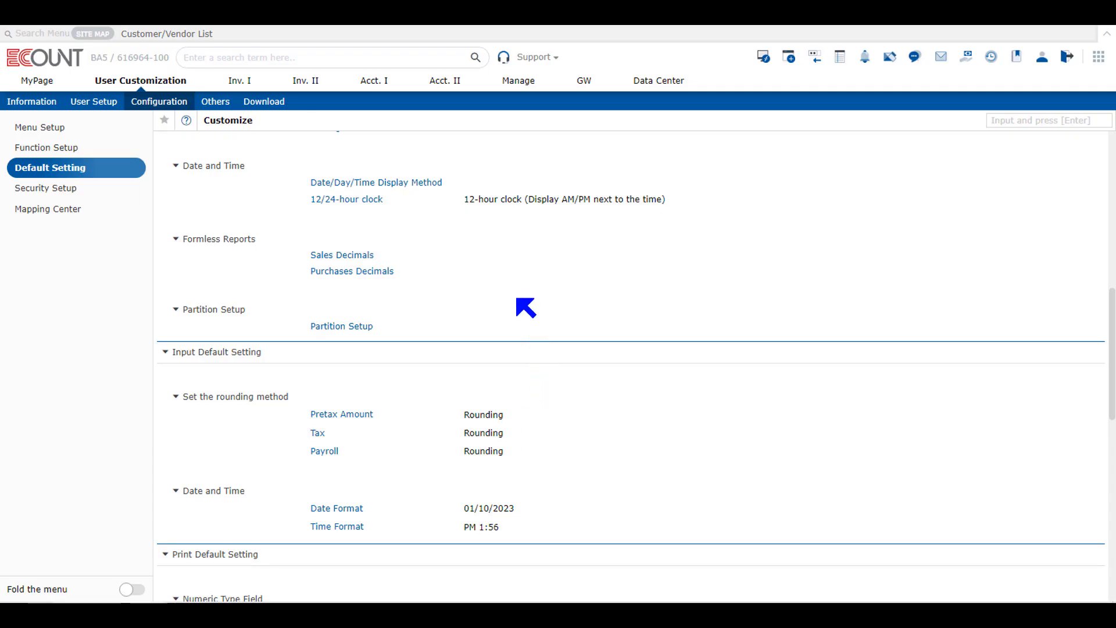
Step: Examine the Input Default Setting section, including the rounding methods for pretax amount, tax and payroll
{"action": "scroll", "coordinate": [526, 307], "scroll_direction": "up", "scroll_amount": 10}
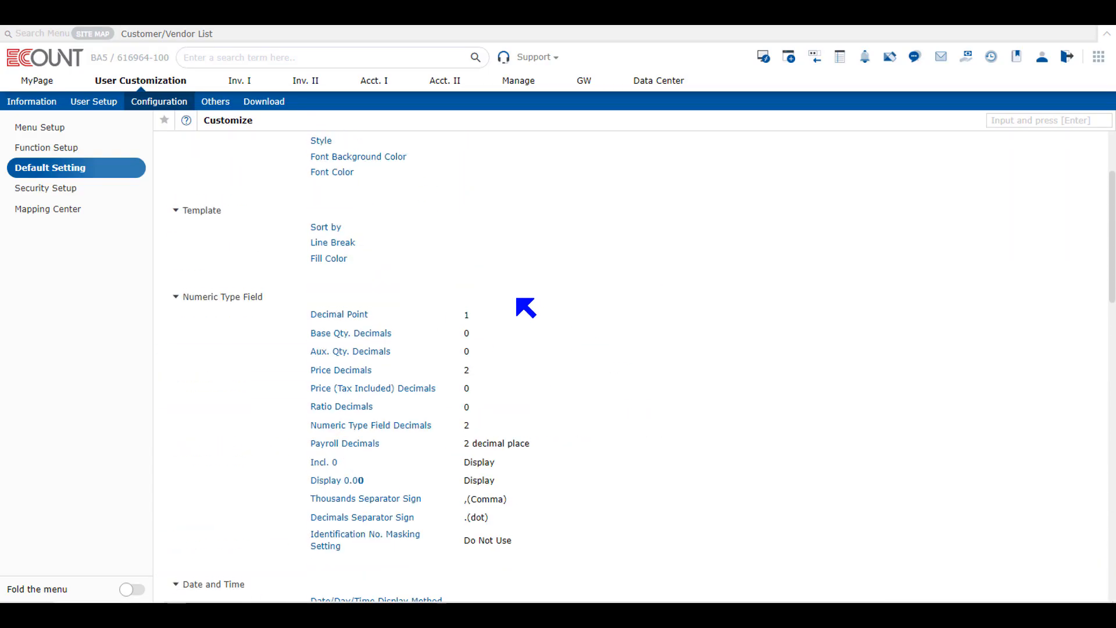
{"action": "scroll", "coordinate": [311, 314], "scroll_direction": "down", "scroll_amount": 10}
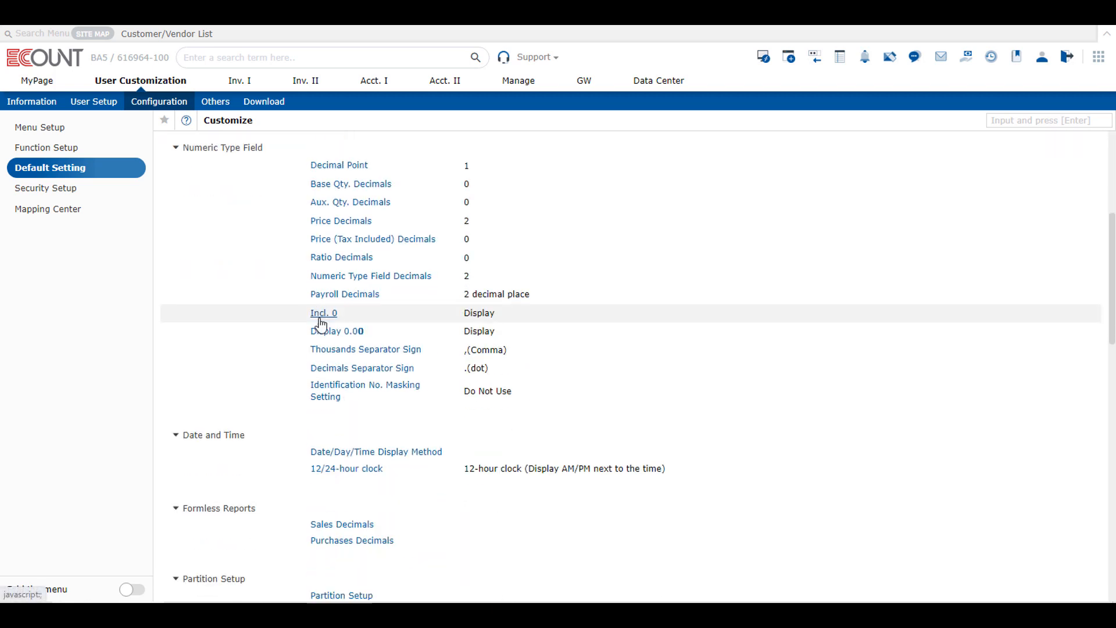
{"action": "left_click_drag", "start_coordinate": [265, 283], "coordinate": [180, 280]}
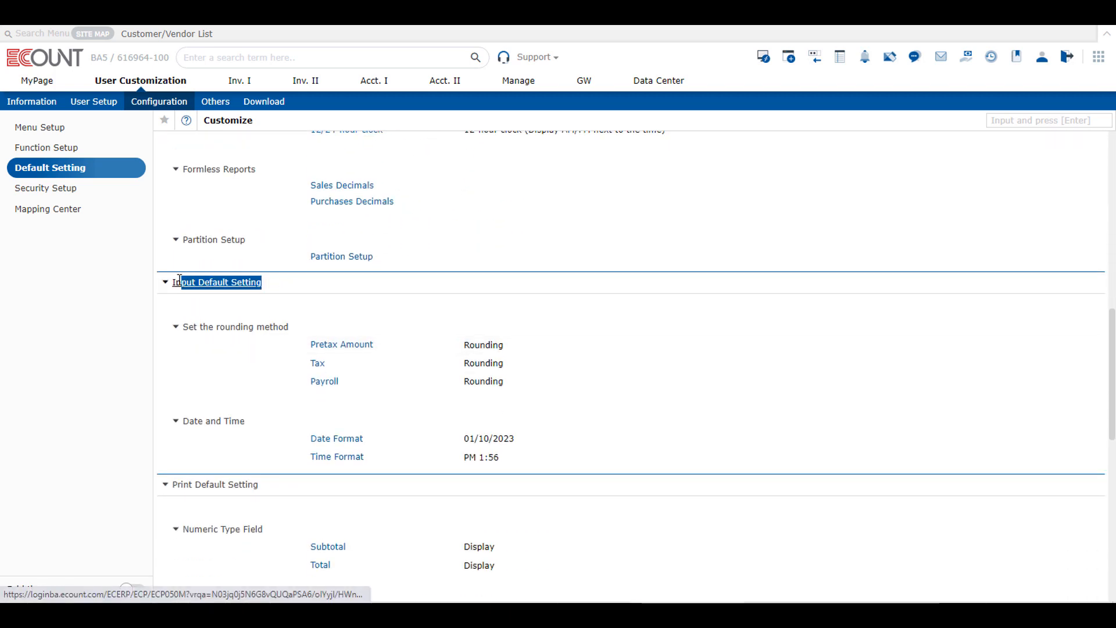
{"action": "scroll", "coordinate": [319, 330], "scroll_direction": "down", "scroll_amount": 1}
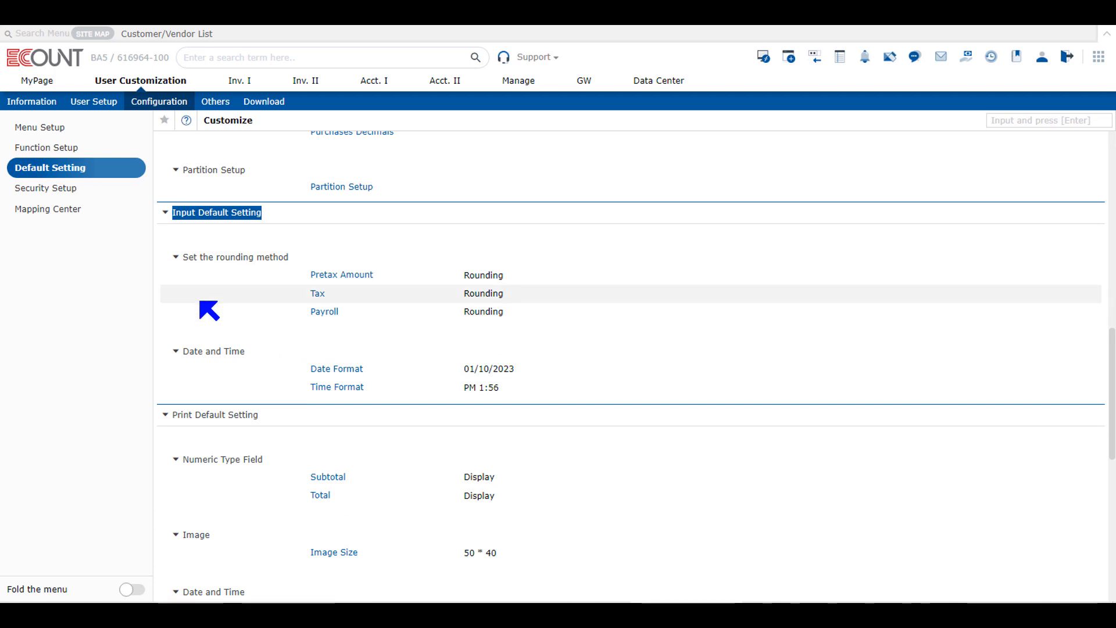
{"action": "left_click", "coordinate": [183, 244]}
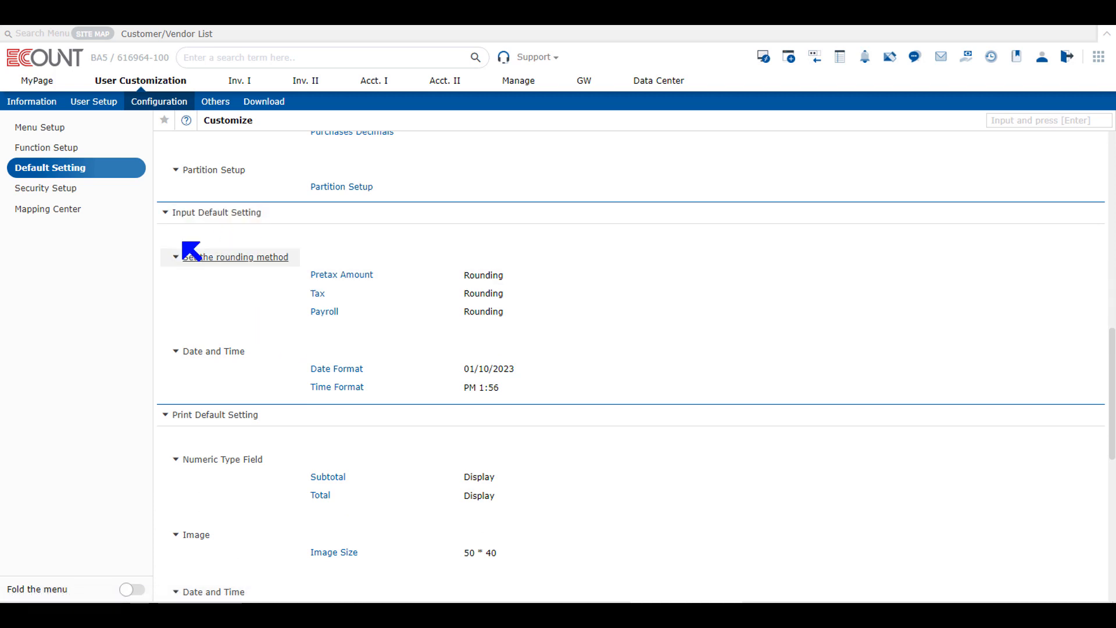
{"action": "left_click_drag", "start_coordinate": [304, 271], "coordinate": [557, 312]}
{"action": "left_click", "coordinate": [608, 314]}
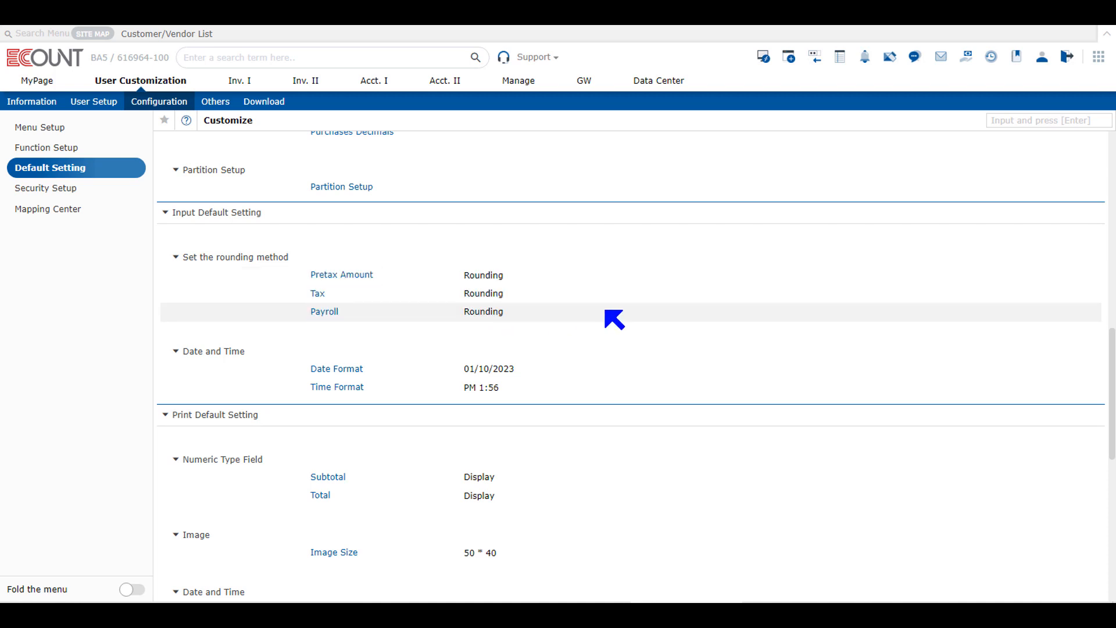
Step: Review the rounding choices available for Pretax Amount and close the settings without saving
{"action": "left_click", "coordinate": [344, 275]}
{"action": "left_click", "coordinate": [431, 251]}
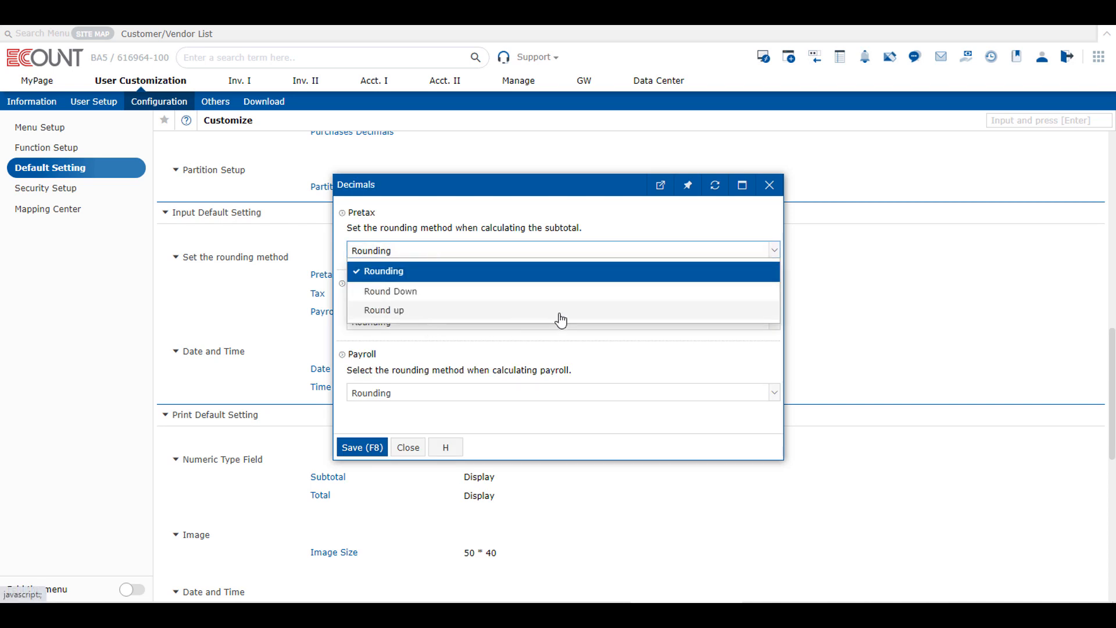
{"action": "left_click", "coordinate": [769, 185]}
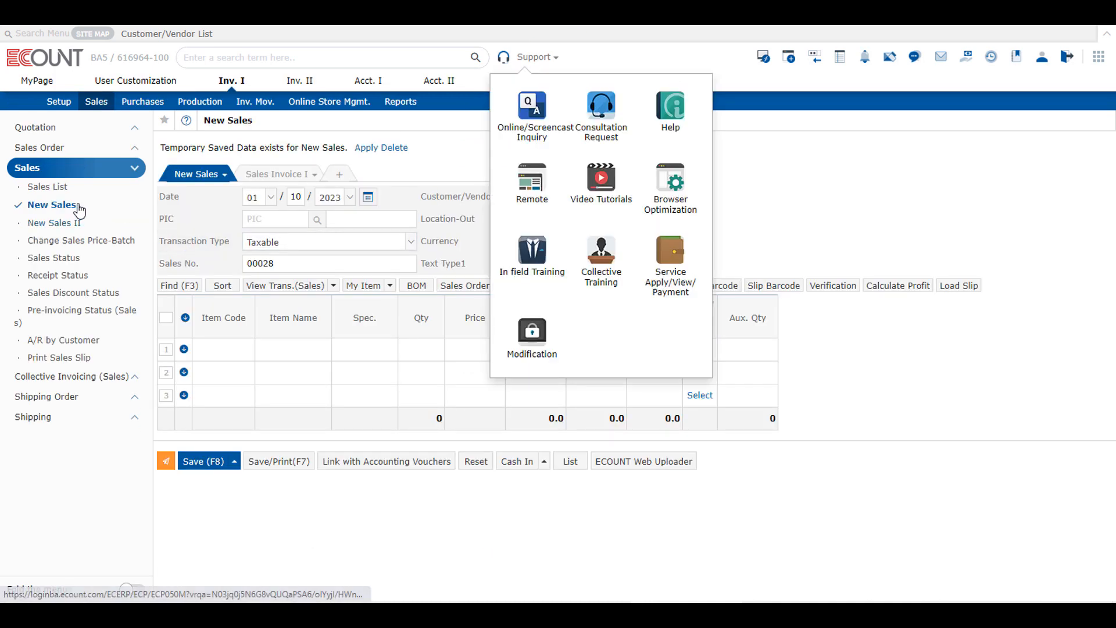
Step: Open the New Sales entry screen in Inv. I and examine the order of its date fields
{"action": "left_click", "coordinate": [78, 208]}
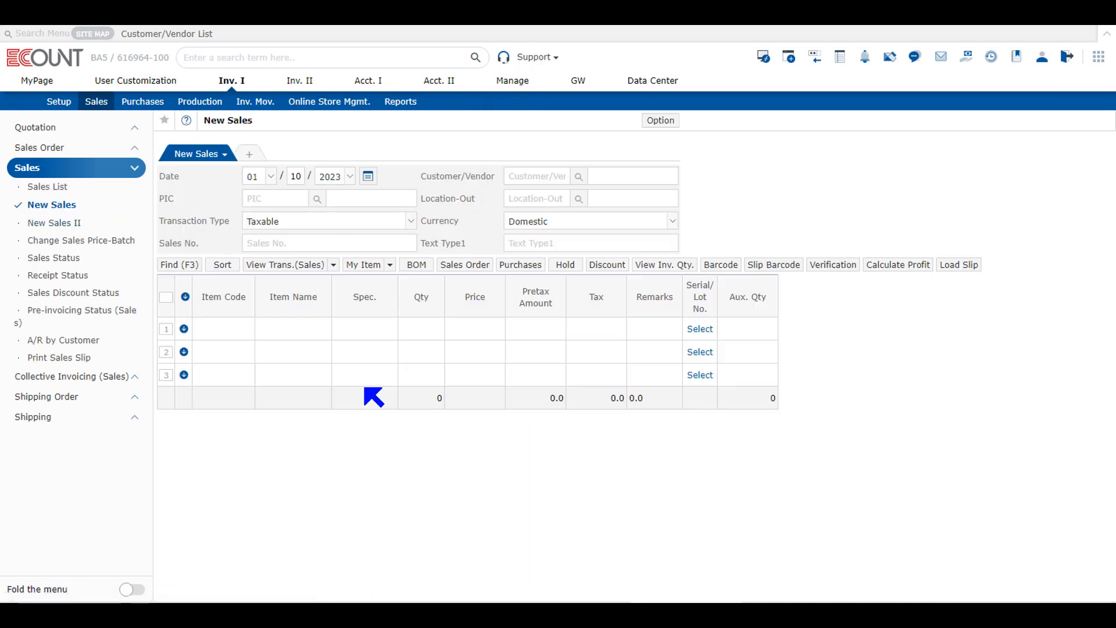
{"action": "left_click", "coordinate": [394, 143]}
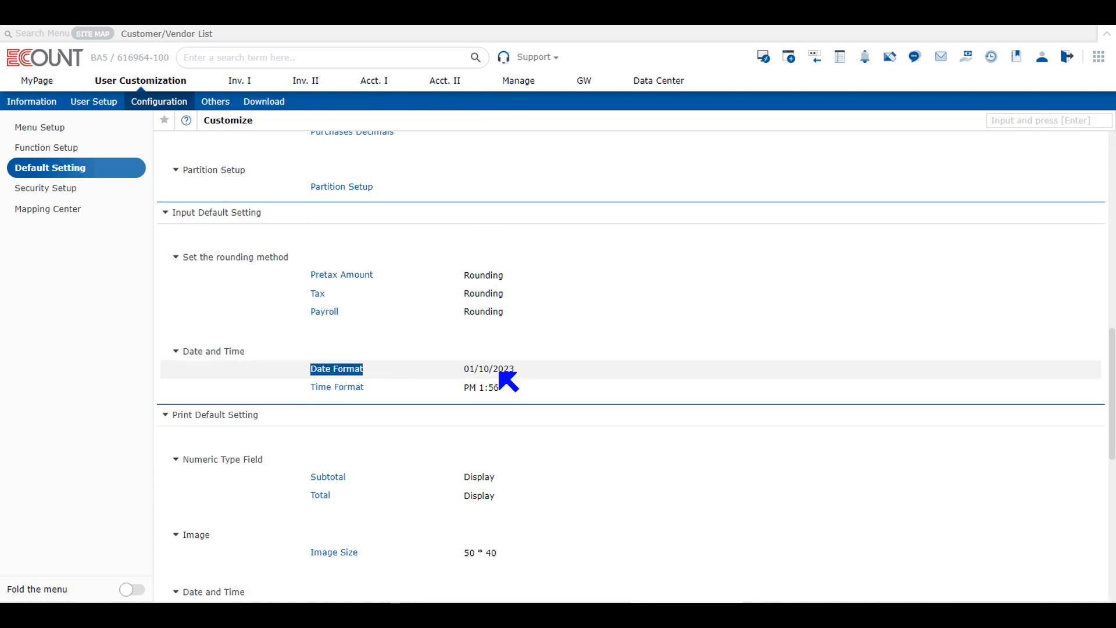
Step: Open the Date Format input settings and review the display type fields for month, day and year
{"action": "left_click", "coordinate": [336, 372]}
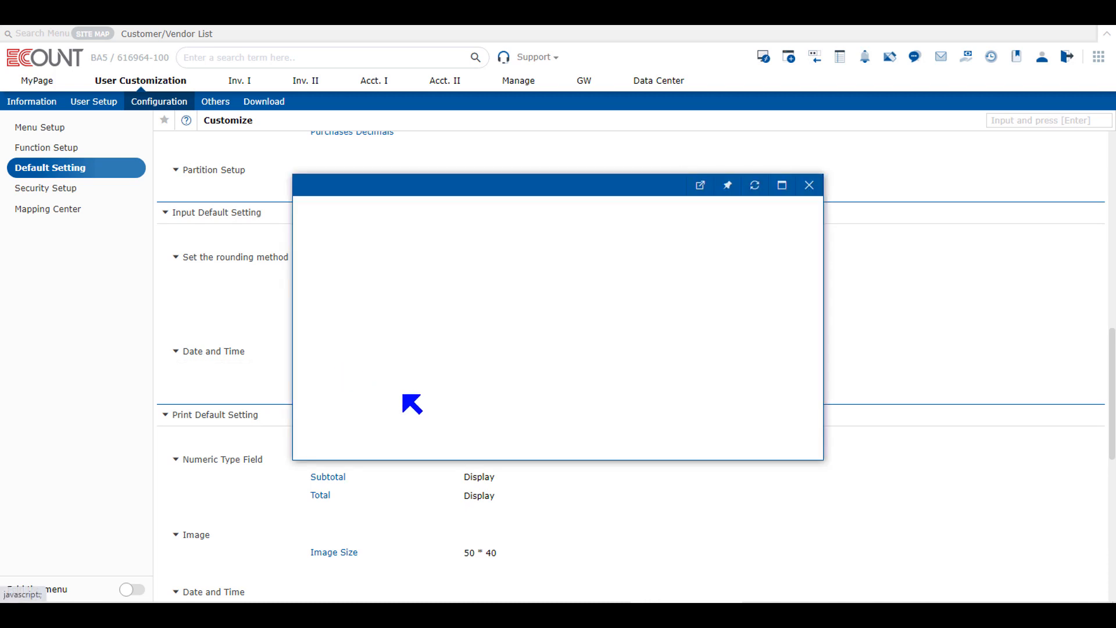
{"action": "left_click", "coordinate": [427, 279]}
{"action": "left_click", "coordinate": [427, 282]}
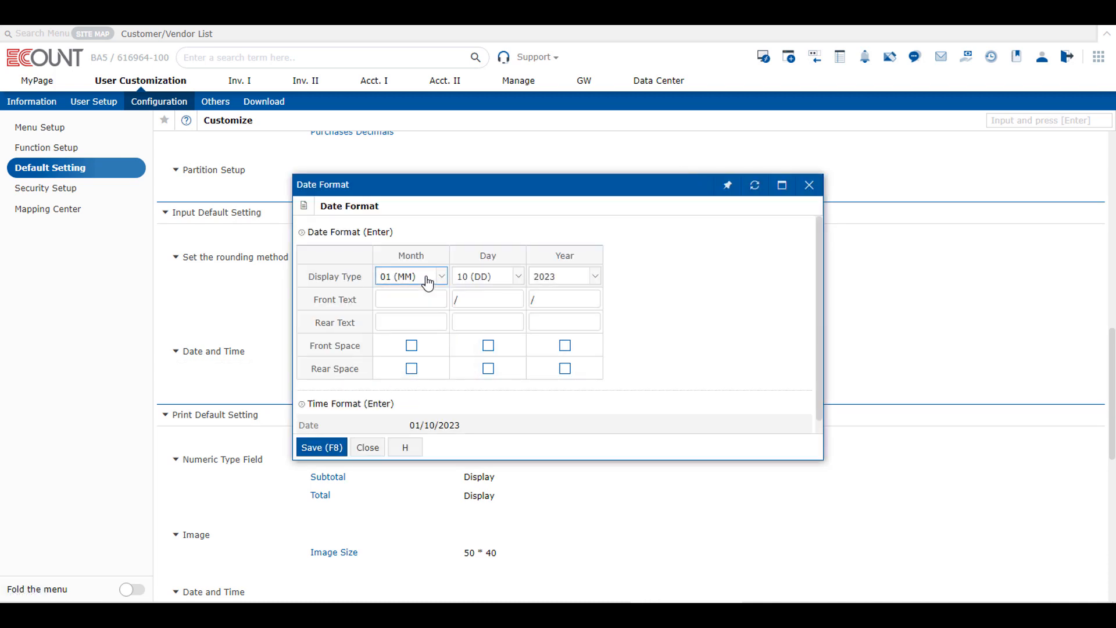
{"action": "left_click", "coordinate": [471, 284]}
{"action": "left_click", "coordinate": [471, 285]}
{"action": "left_click", "coordinate": [567, 282]}
{"action": "left_click", "coordinate": [563, 286]}
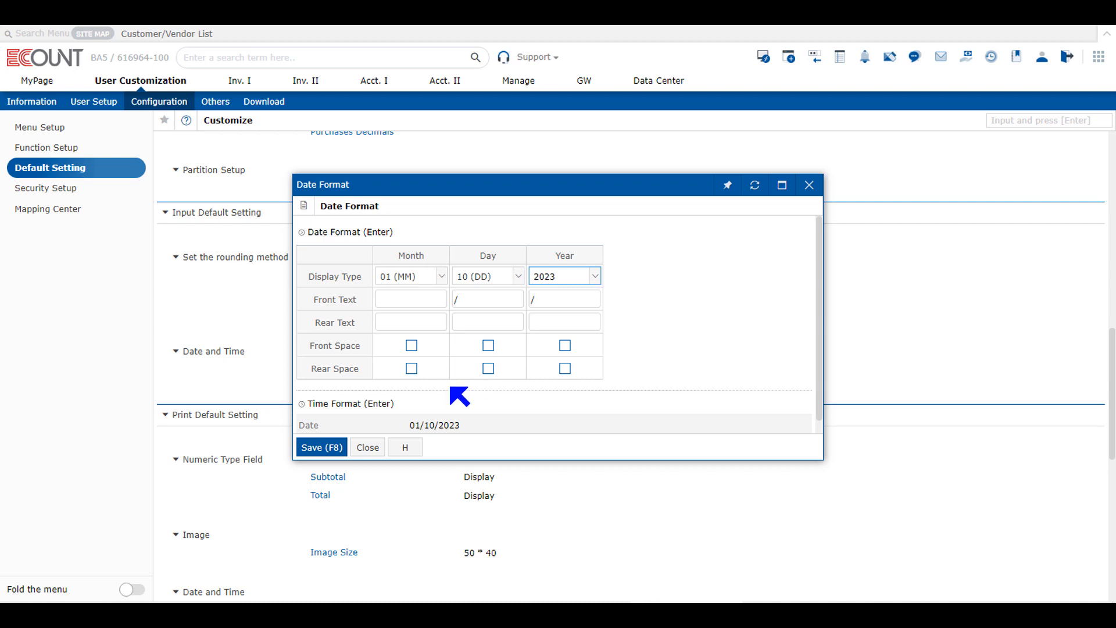
Step: Try the January (MMM) month display with front and rear spaces on the day, and restore the 01 (MM) display without spaces
{"action": "left_click", "coordinate": [442, 276]}
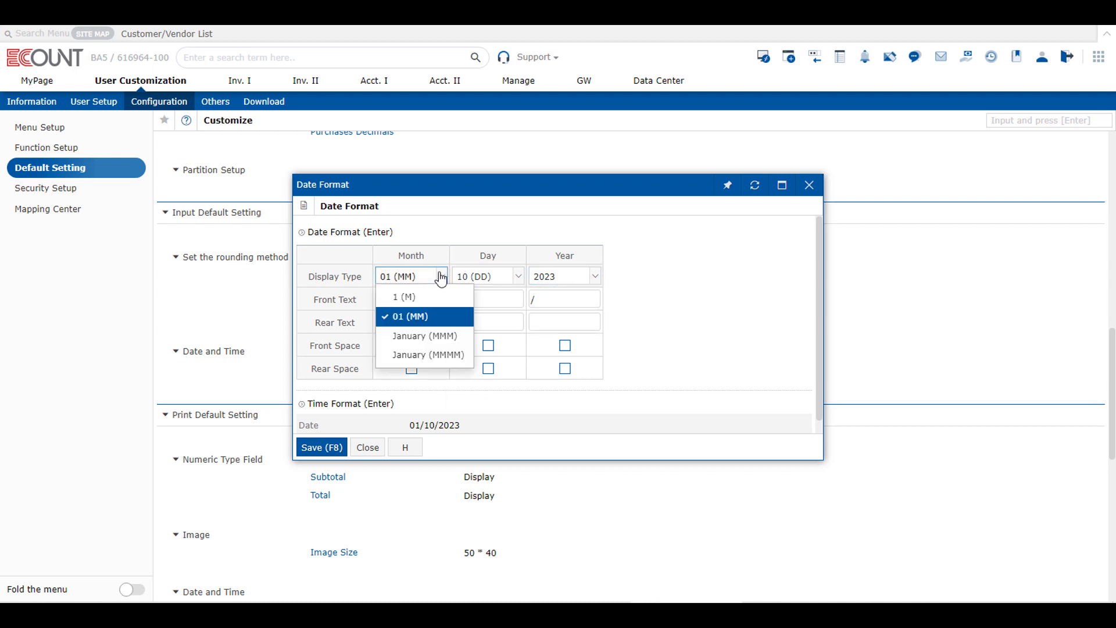
{"action": "left_click", "coordinate": [439, 337]}
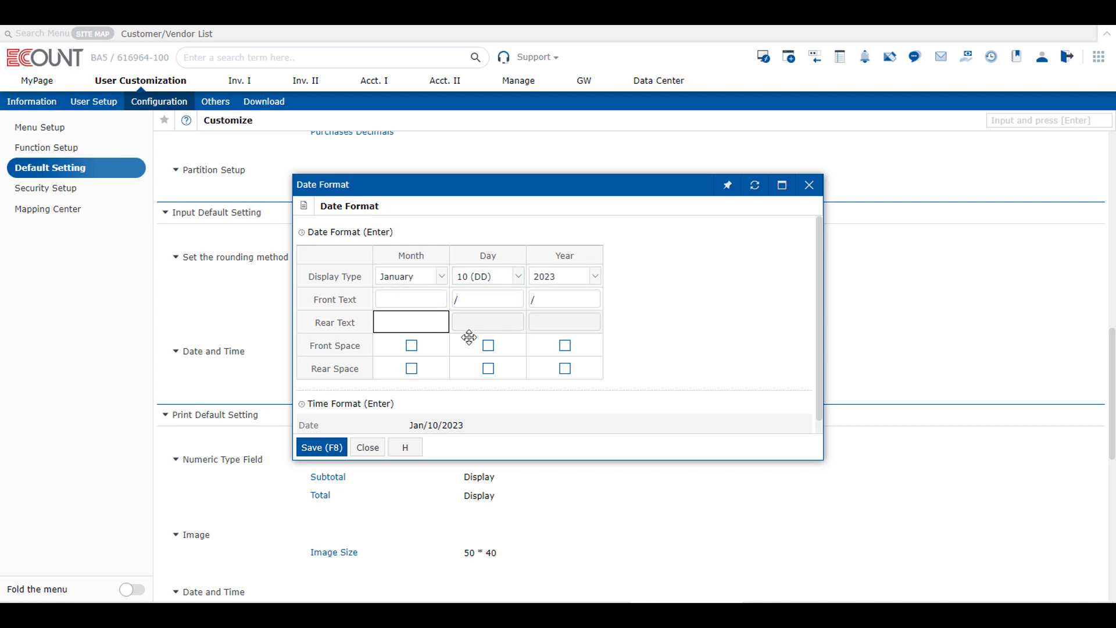
{"action": "left_click", "coordinate": [489, 347]}
{"action": "left_click", "coordinate": [489, 369]}
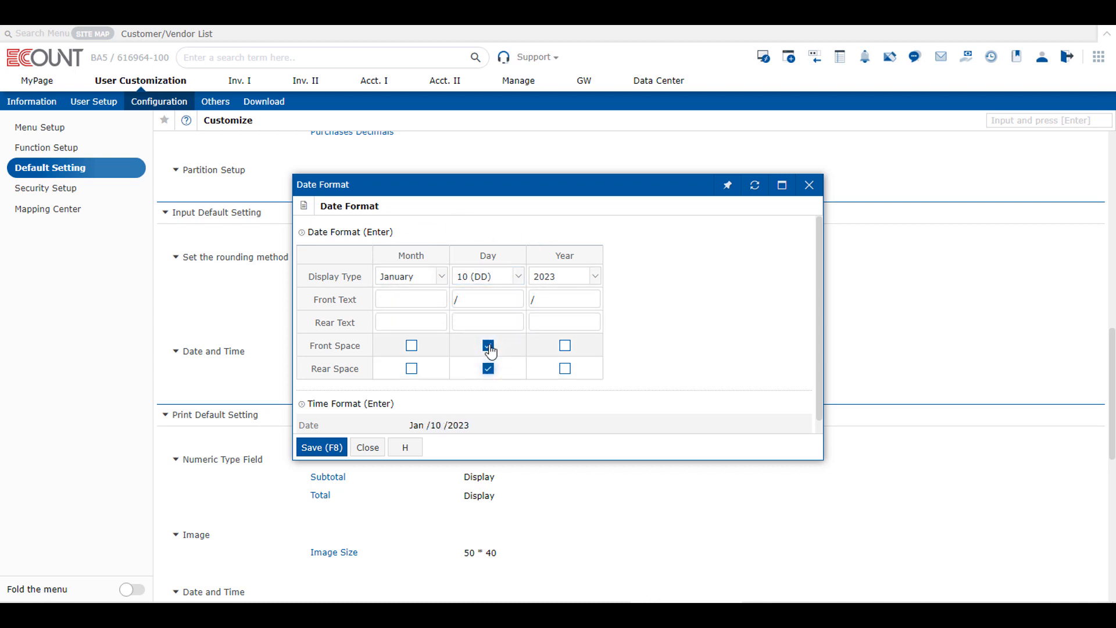
{"action": "left_click", "coordinate": [489, 345]}
{"action": "left_click", "coordinate": [488, 369]}
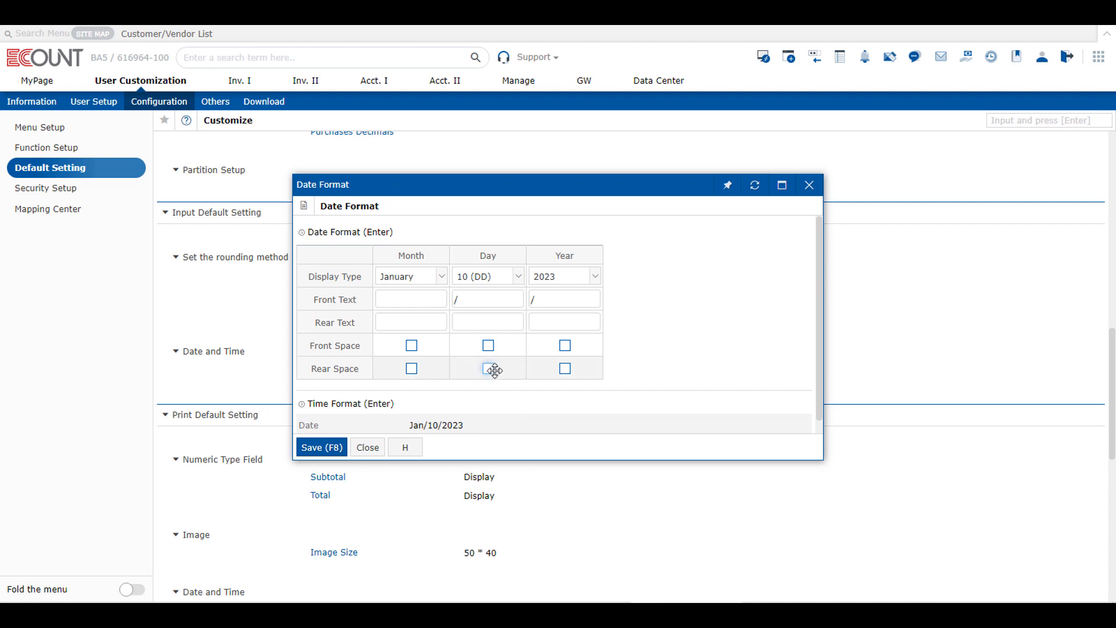
{"action": "left_click", "coordinate": [488, 345]}
{"action": "left_click", "coordinate": [489, 369]}
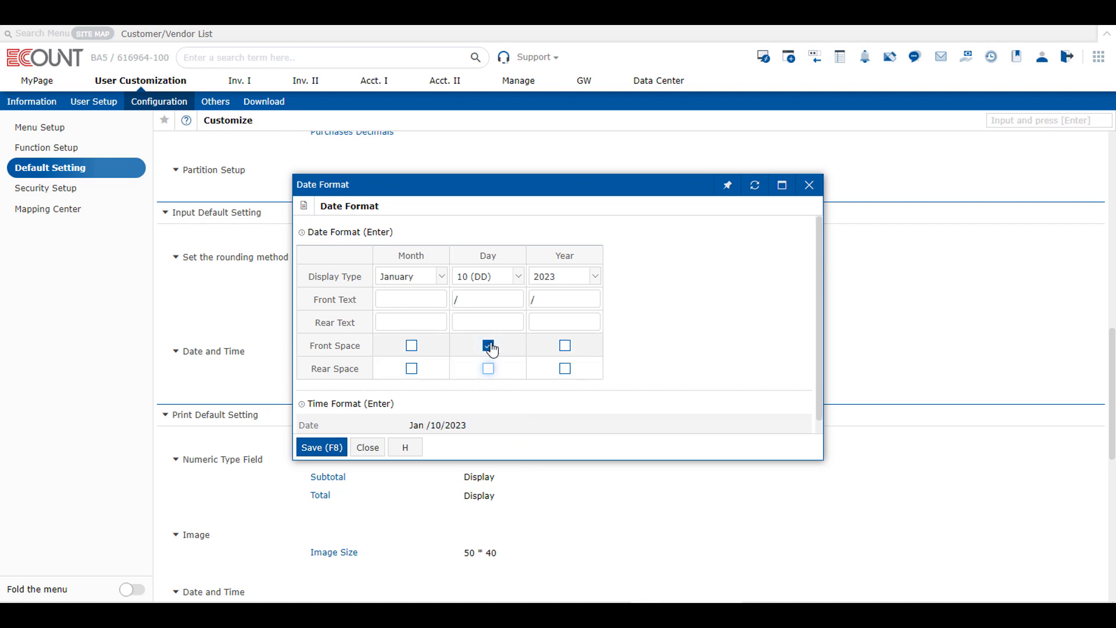
{"action": "left_click", "coordinate": [488, 345]}
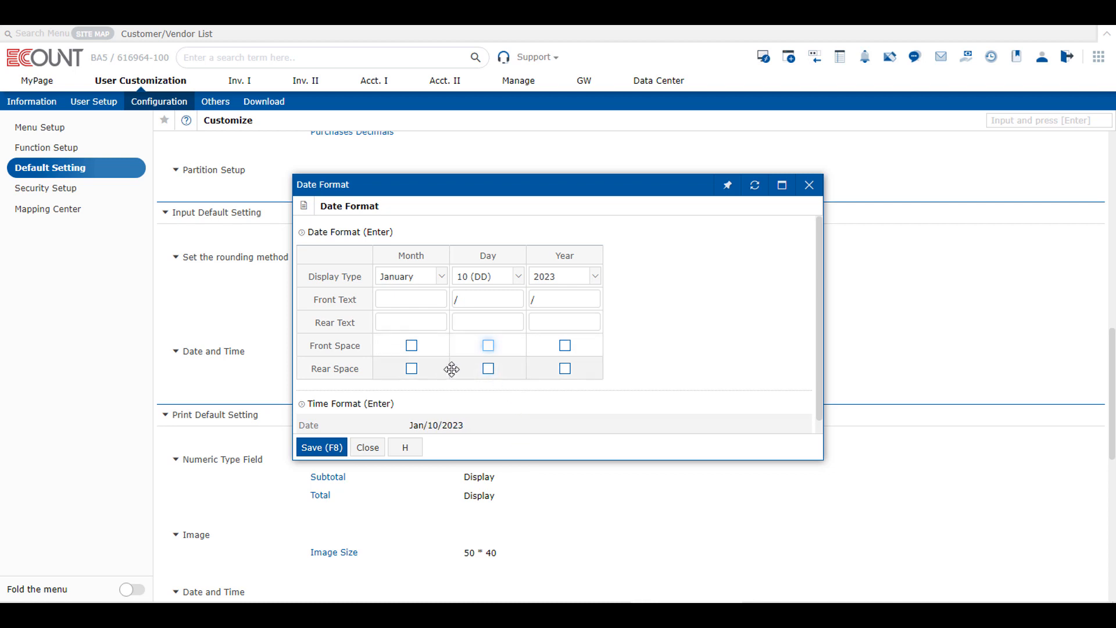
{"action": "left_click", "coordinate": [401, 277]}
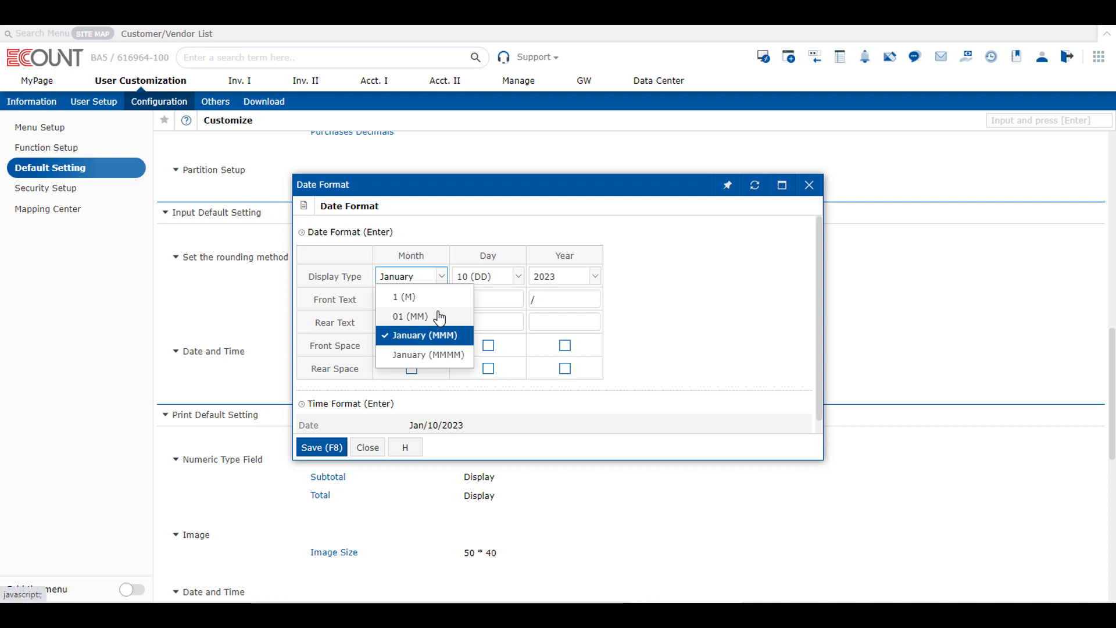
{"action": "left_click", "coordinate": [438, 317]}
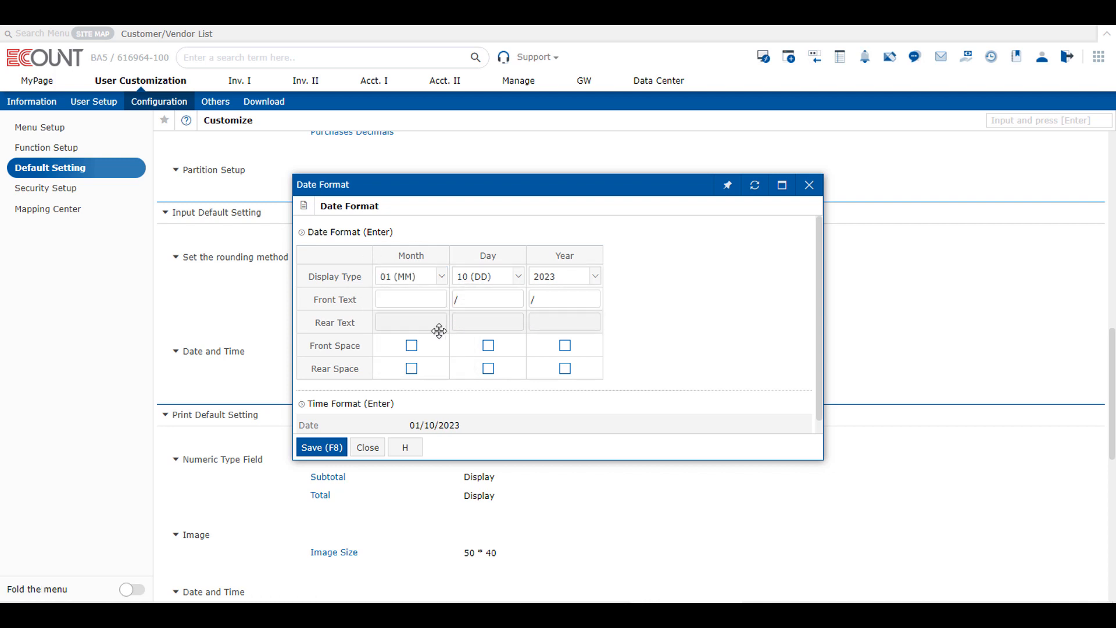
Step: Set the year's front text to "-", clear the day's front text, and examine the resulting date preview
{"action": "left_click", "coordinate": [511, 327]}
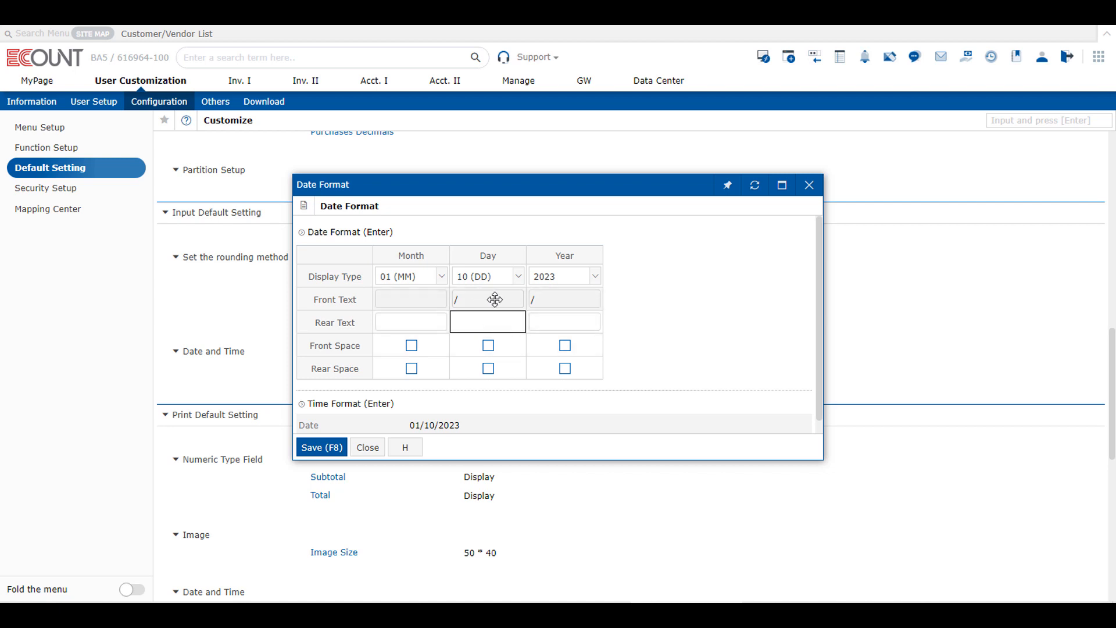
{"action": "left_click", "coordinate": [575, 299]}
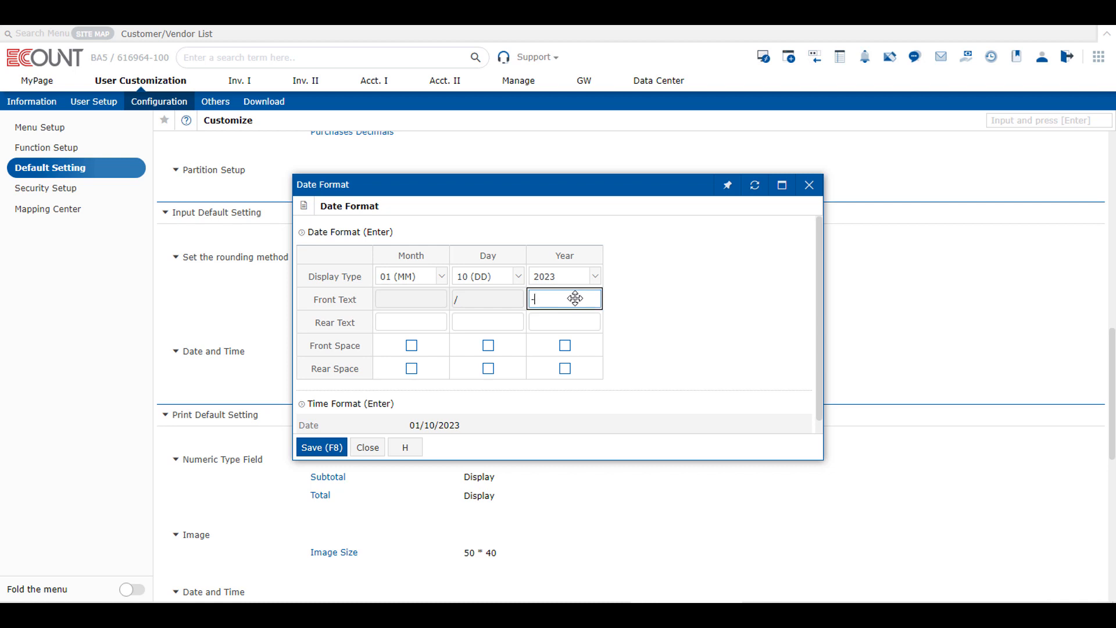
{"action": "left_click", "coordinate": [509, 300]}
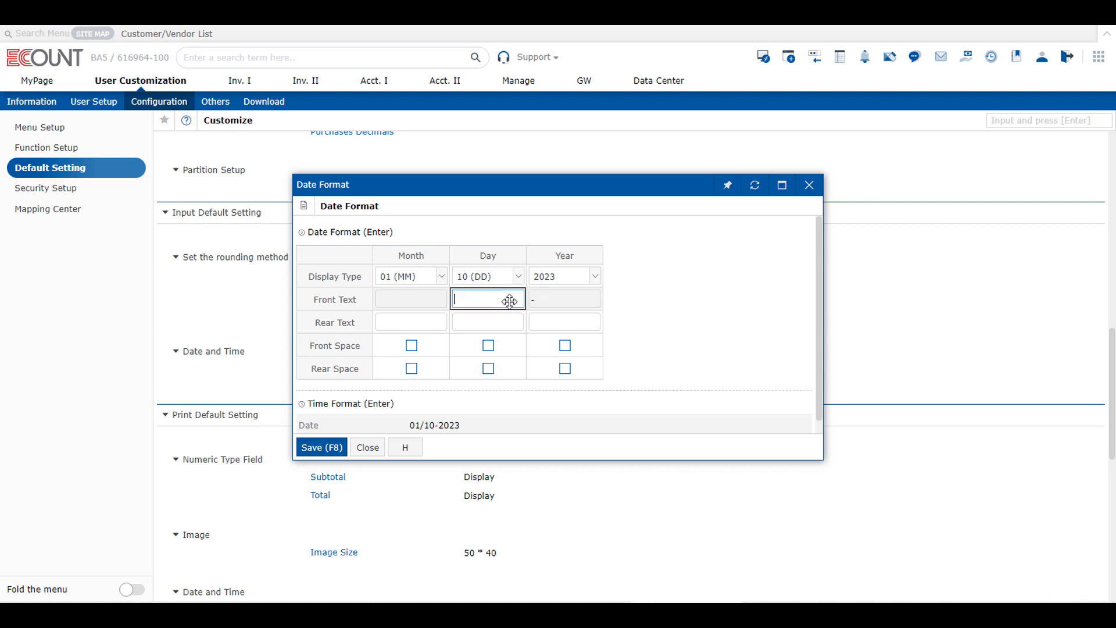
{"action": "left_click", "coordinate": [669, 339]}
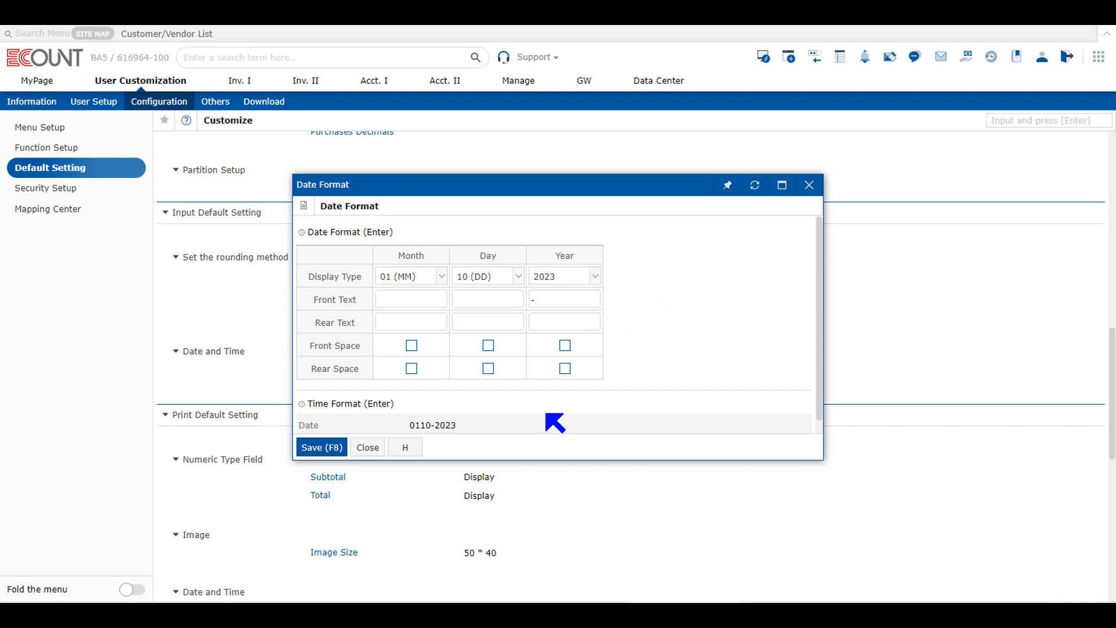
{"action": "left_click_drag", "start_coordinate": [491, 424], "coordinate": [410, 416]}
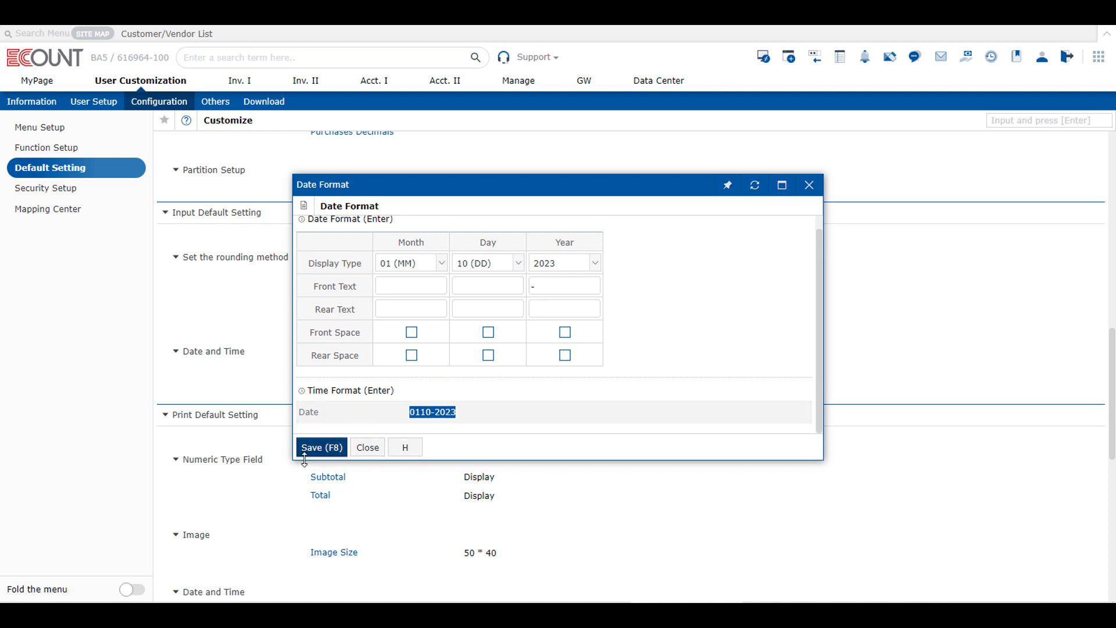
Step: Save the date format with "-" before the year and reload New Sales to examine its date fields and calendar
{"action": "left_click", "coordinate": [332, 449]}
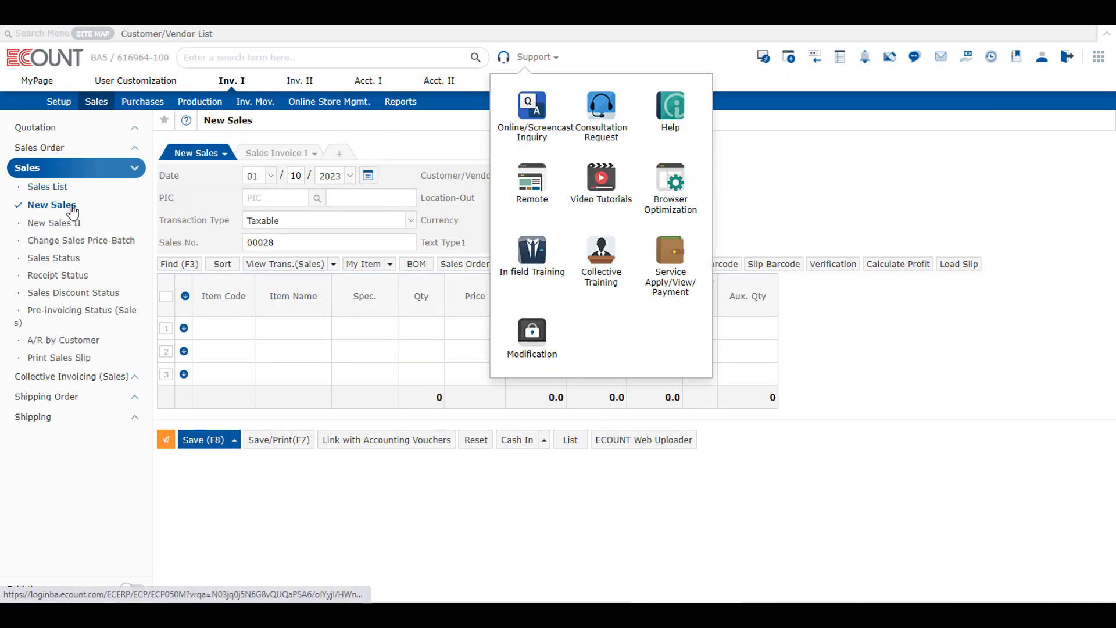
{"action": "left_click", "coordinate": [69, 214]}
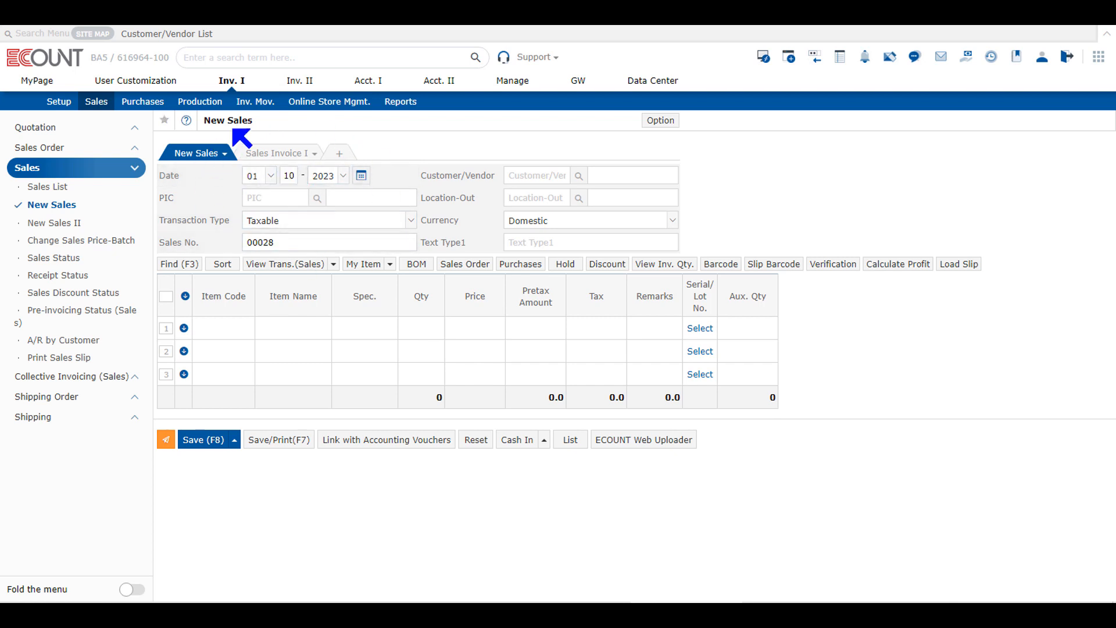
{"action": "left_click", "coordinate": [360, 176]}
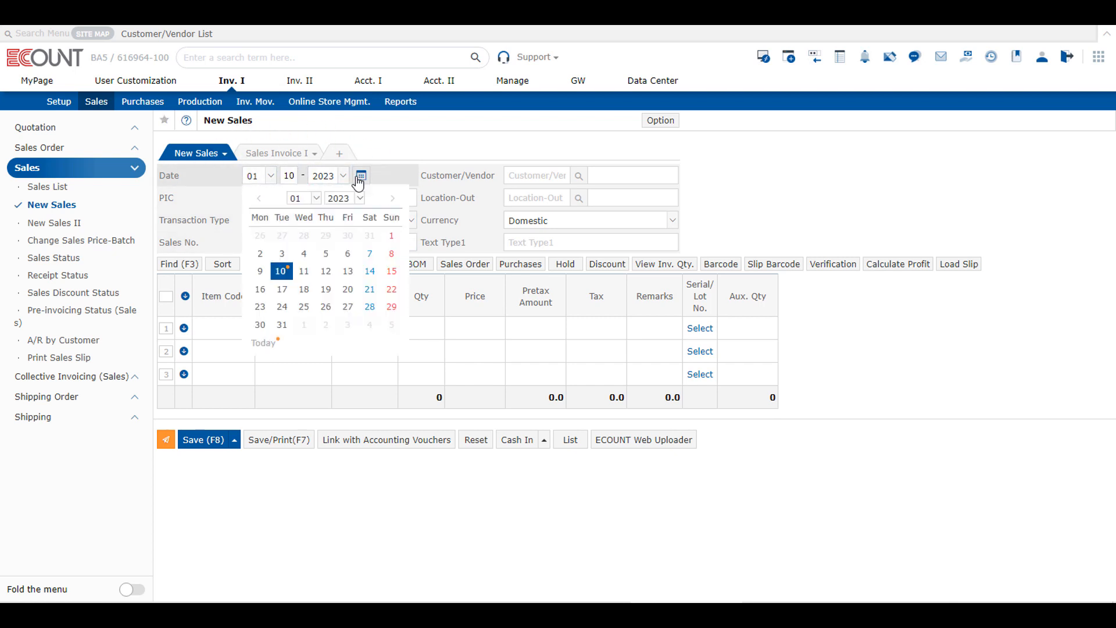
{"action": "left_click", "coordinate": [361, 178]}
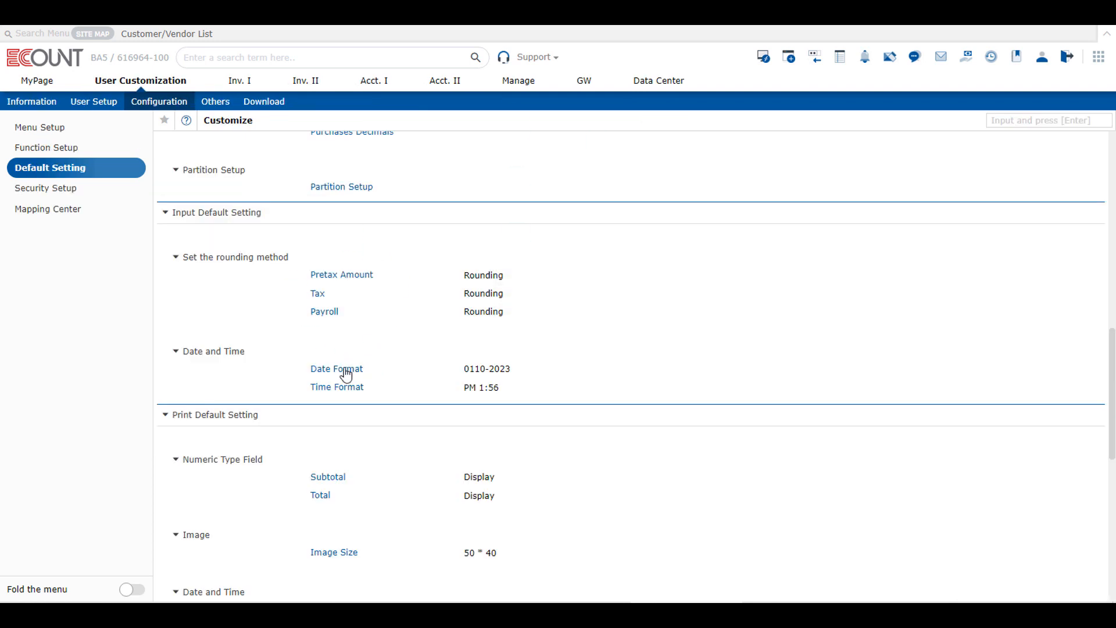
Step: Try the January (MMM) month display in the input Date Format settings and close them without saving
{"action": "left_click", "coordinate": [346, 372]}
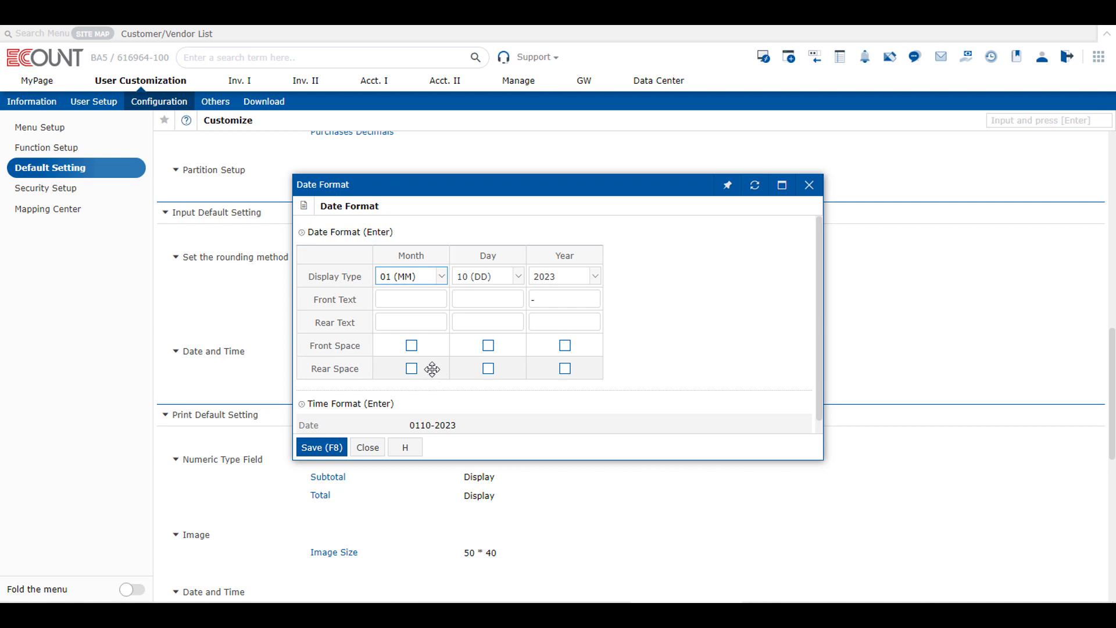
{"action": "left_click", "coordinate": [421, 278]}
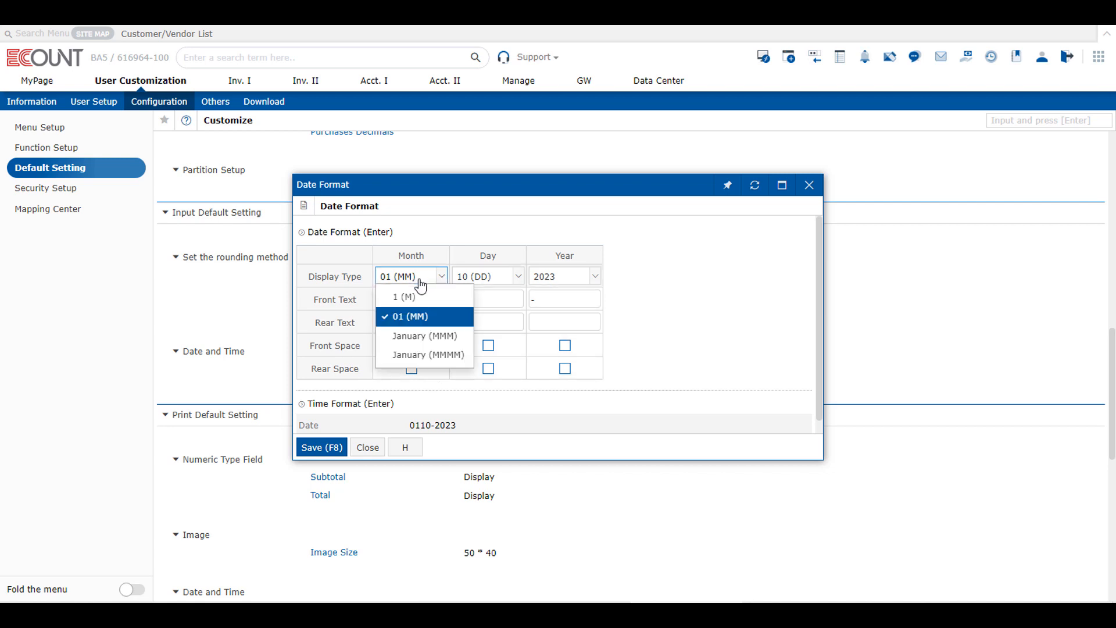
{"action": "left_click", "coordinate": [438, 336]}
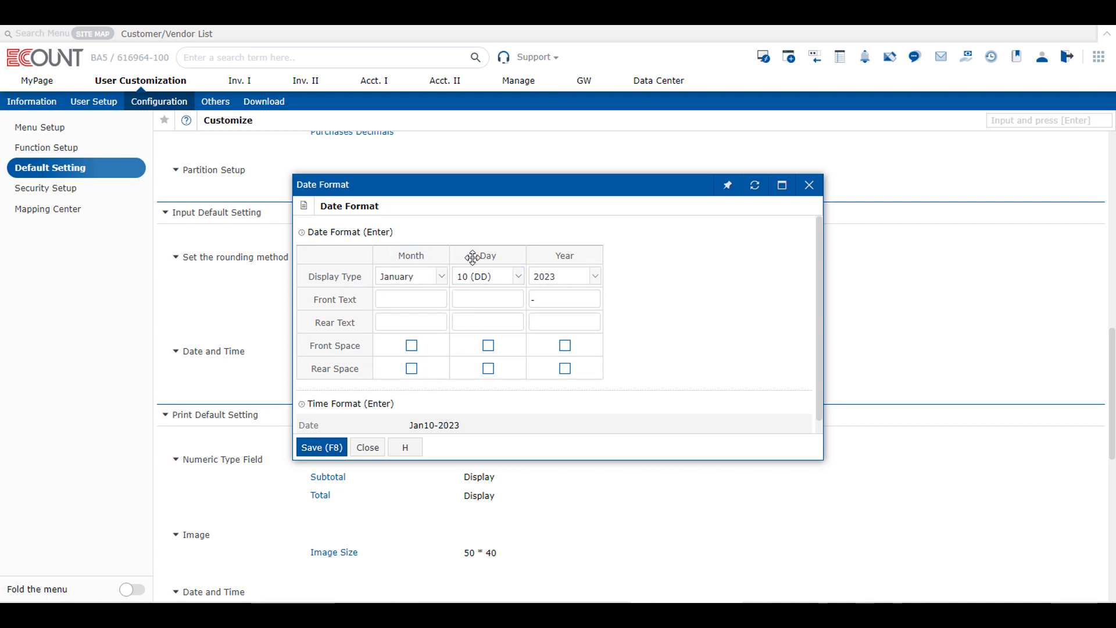
{"action": "left_click", "coordinate": [809, 186]}
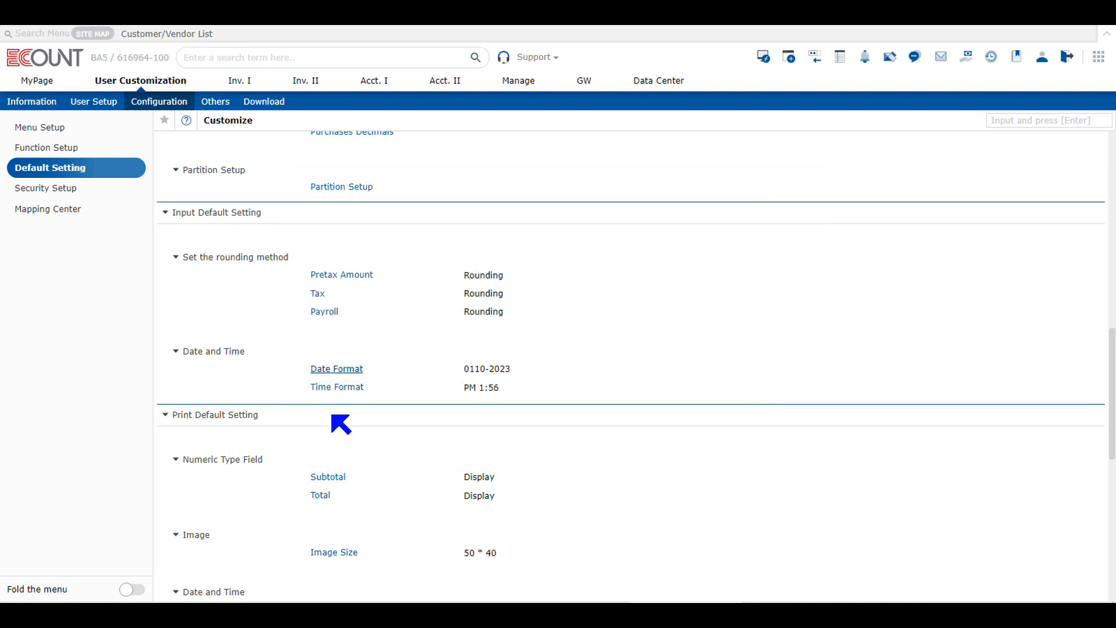
Step: Review the hour and minute display options in the Time Format settings under Input Default Setting
{"action": "left_click", "coordinate": [348, 387]}
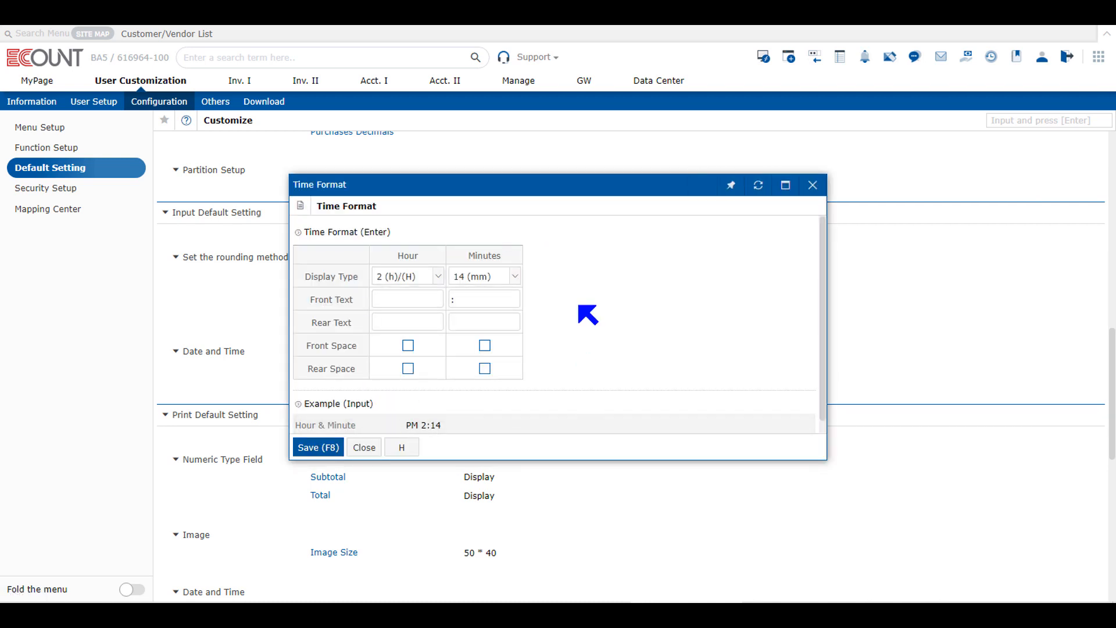
{"action": "left_click", "coordinate": [812, 185]}
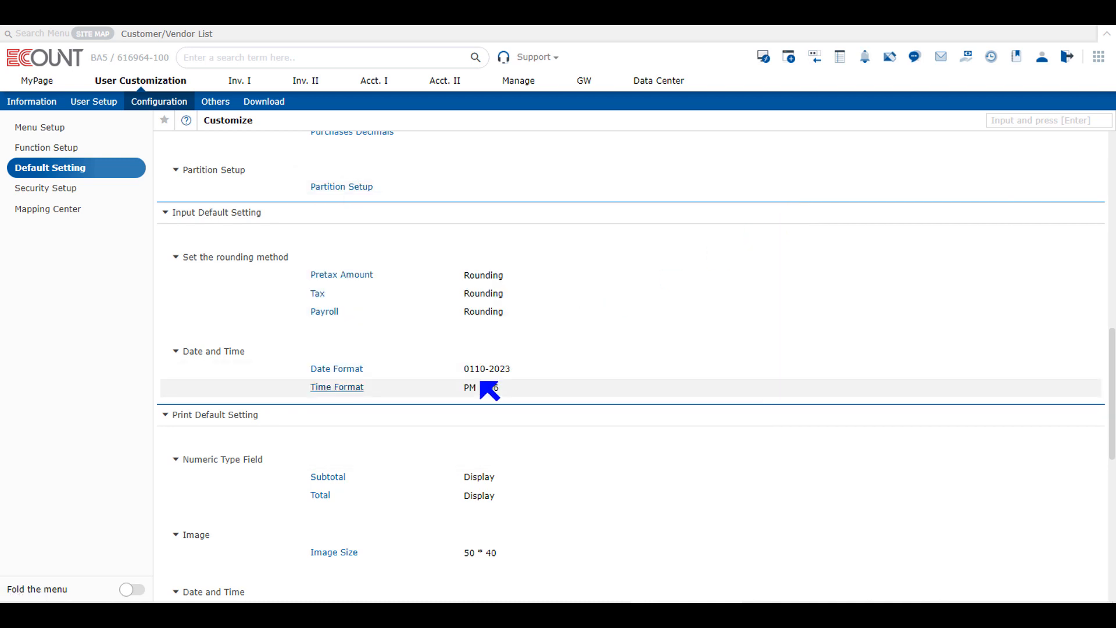
{"action": "left_click_drag", "start_coordinate": [276, 218], "coordinate": [165, 212]}
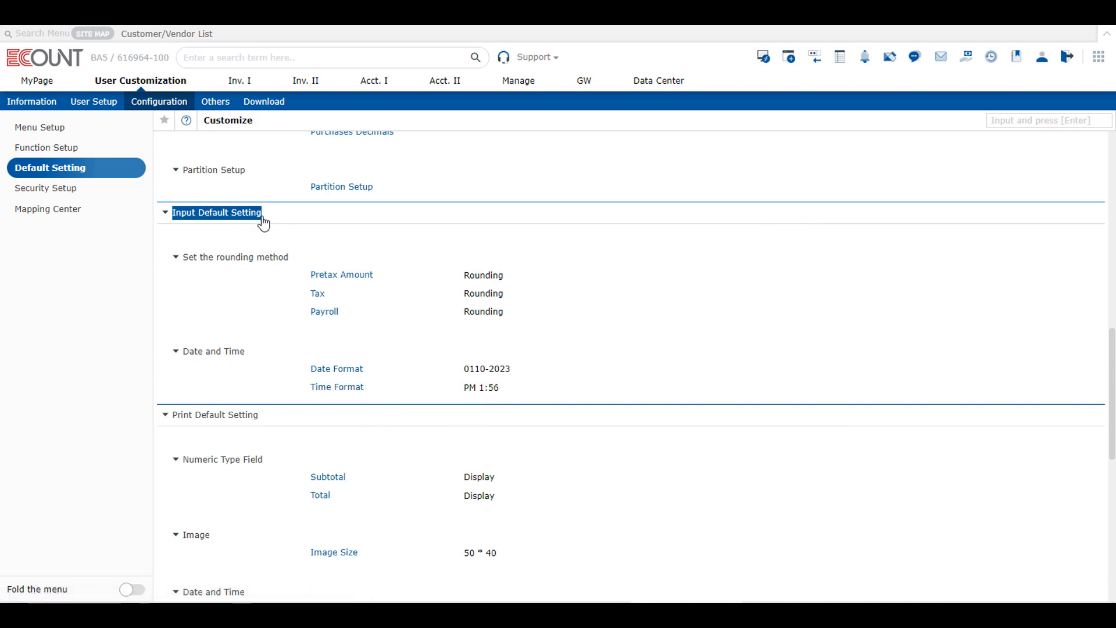
Step: Review the Print Default Setting section, including its numeric field, image, date and time, and print setup options
{"action": "scroll", "coordinate": [430, 311], "scroll_direction": "down", "scroll_amount": 1}
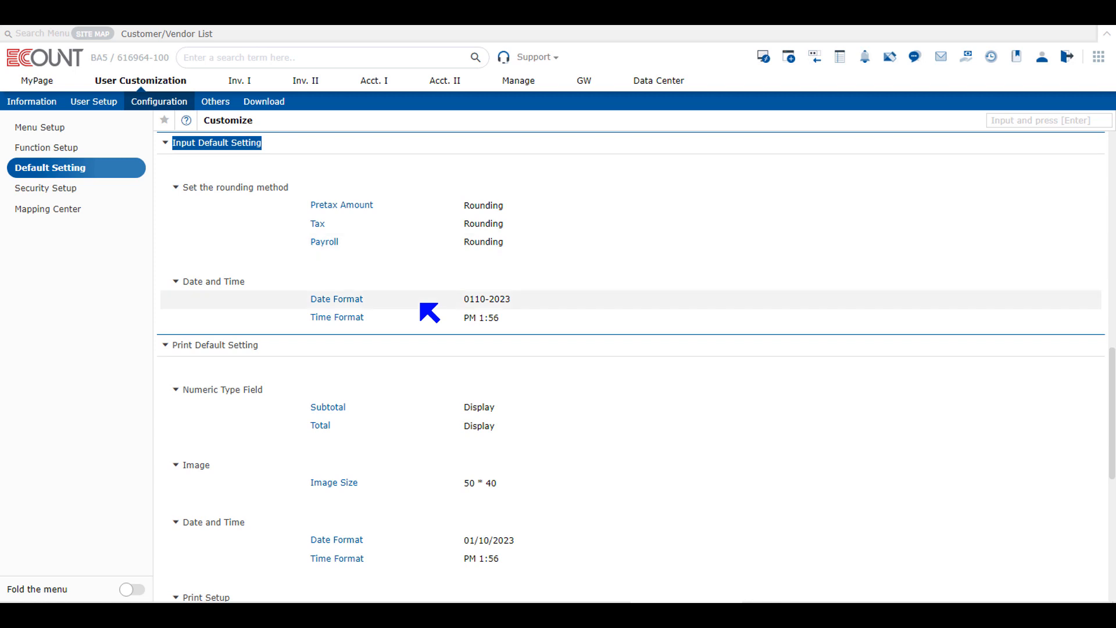
{"action": "scroll", "coordinate": [427, 311], "scroll_direction": "down", "scroll_amount": 2}
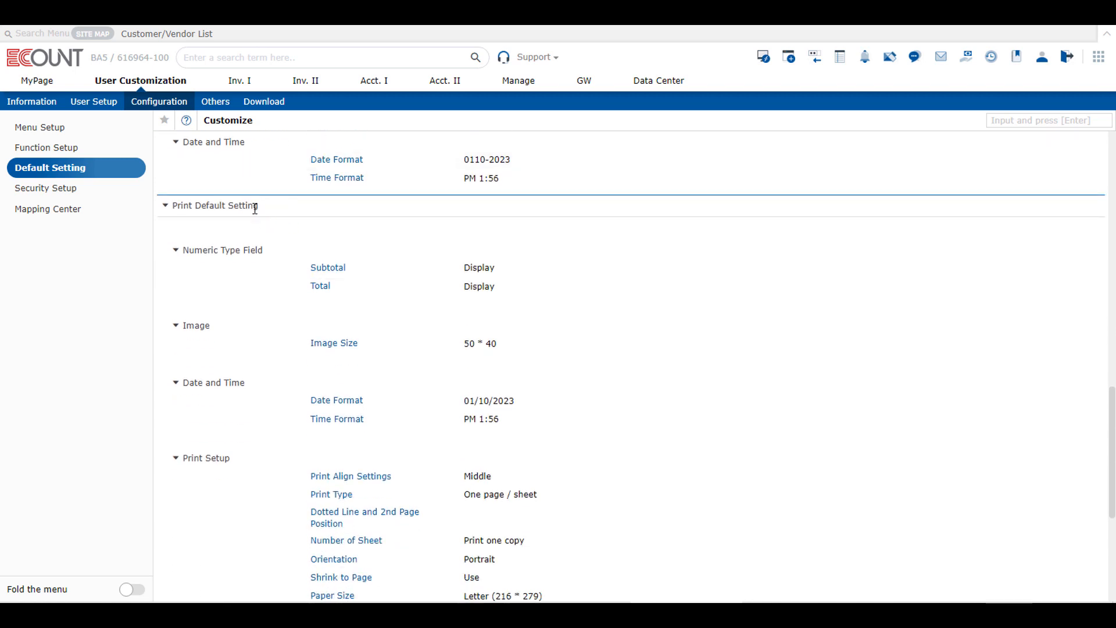
{"action": "left_click_drag", "start_coordinate": [258, 208], "coordinate": [184, 212]}
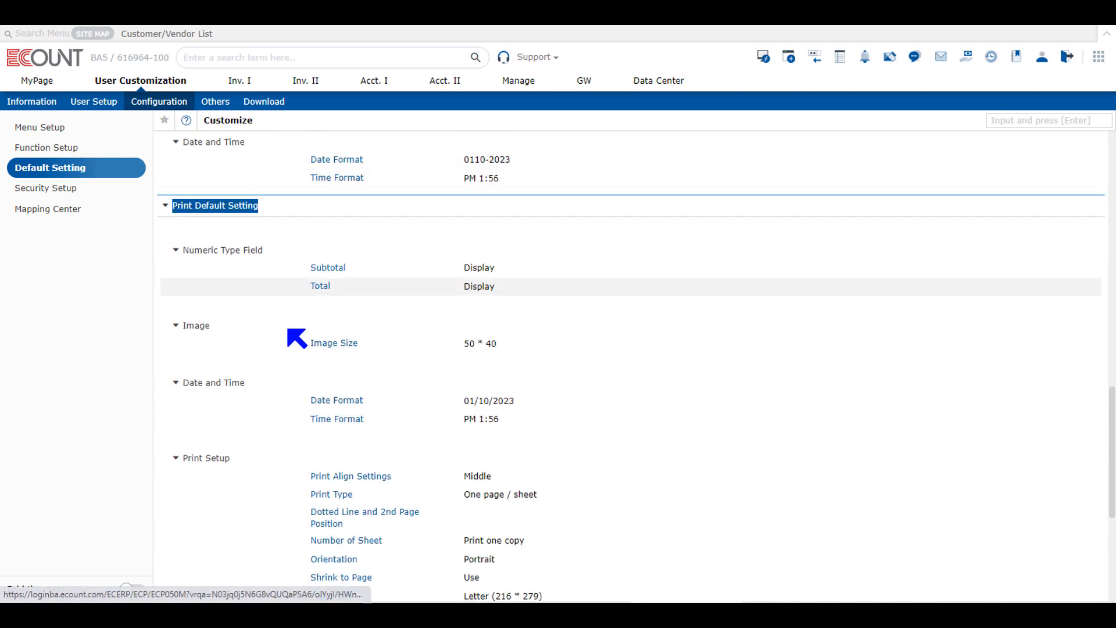
{"action": "scroll", "coordinate": [303, 349], "scroll_direction": "down", "scroll_amount": 1}
{"action": "left_click", "coordinate": [595, 278]}
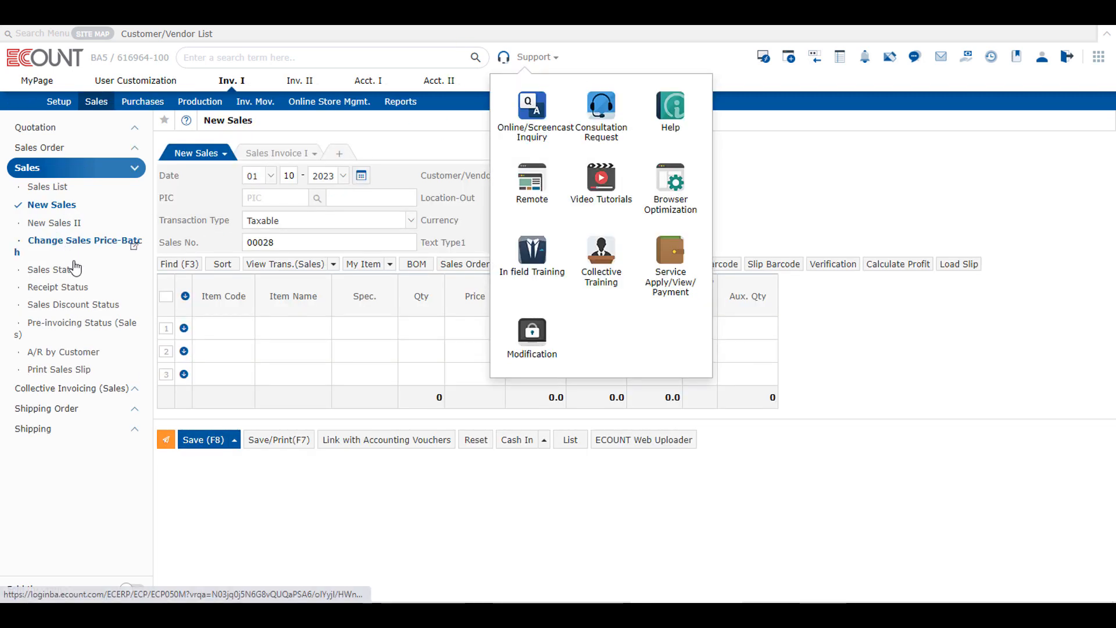
Step: Open the Sales Order Status report in Inv. I and examine its monthly subtotal rows and overall total row
{"action": "left_click", "coordinate": [82, 148]}
{"action": "left_click", "coordinate": [93, 203]}
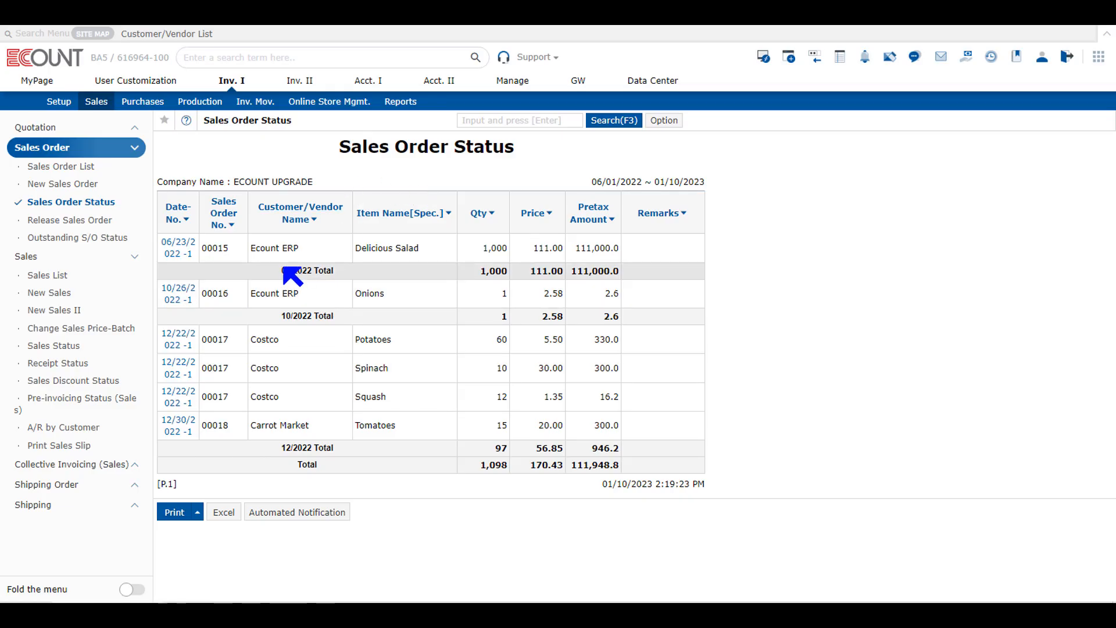
{"action": "left_click_drag", "start_coordinate": [282, 270], "coordinate": [346, 271]}
{"action": "left_click_drag", "start_coordinate": [282, 314], "coordinate": [354, 327]}
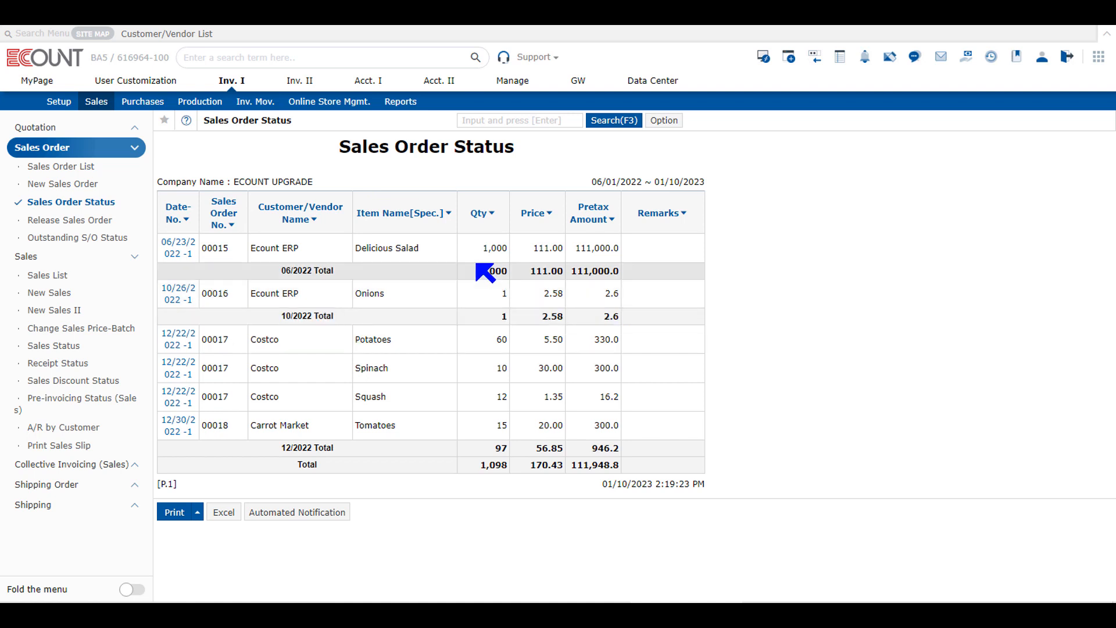
{"action": "left_click_drag", "start_coordinate": [476, 265], "coordinate": [560, 268]}
{"action": "left_click", "coordinate": [561, 269]}
{"action": "double_click", "coordinate": [308, 464]}
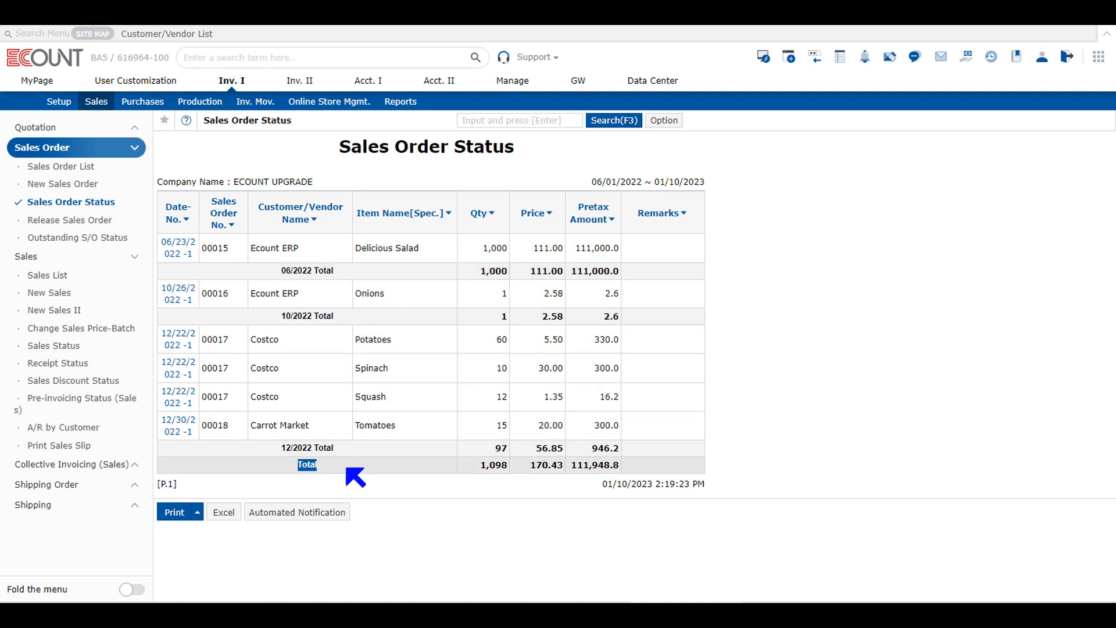
{"action": "left_click", "coordinate": [366, 477]}
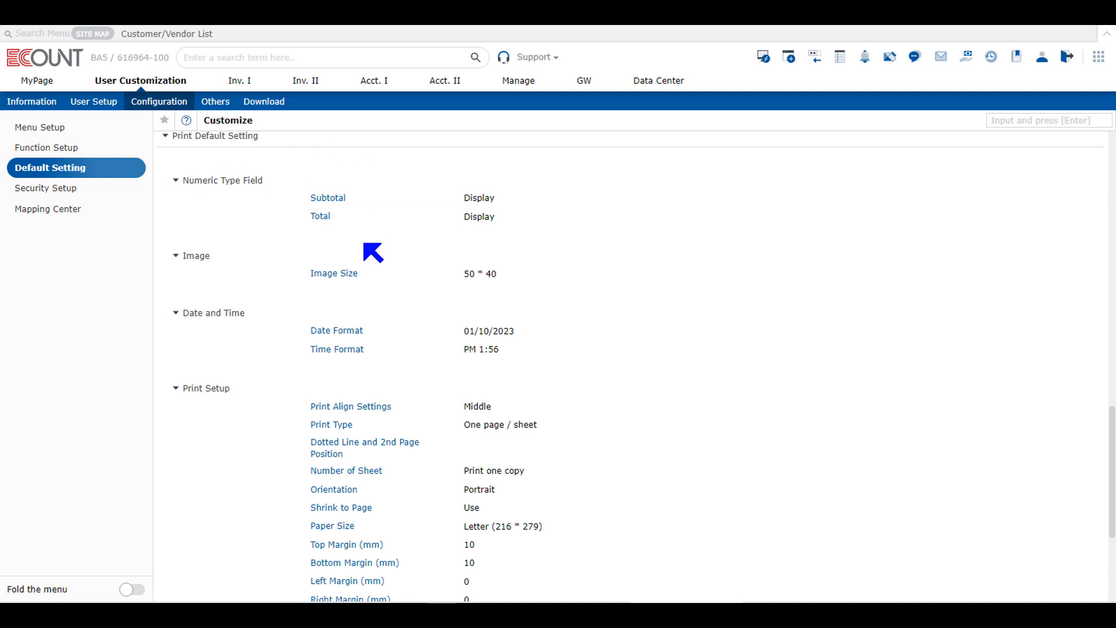
Step: Review the default display options for Subtotal and Total under Print Default Setting in the User Customization configuration
{"action": "left_click", "coordinate": [334, 198]}
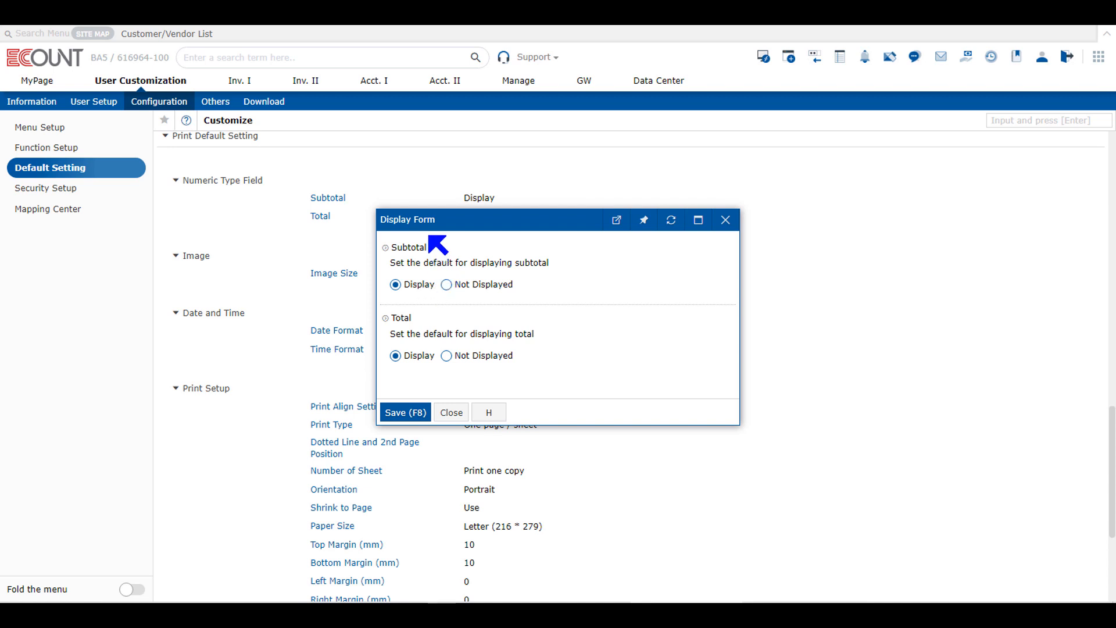
{"action": "left_click", "coordinate": [452, 412]}
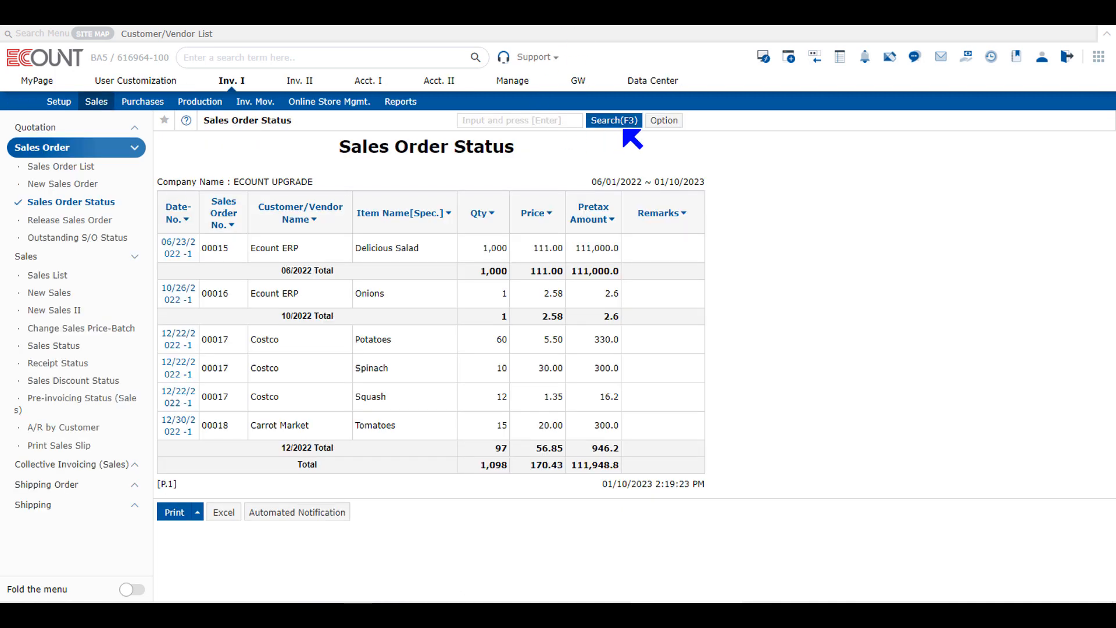
Step: Create a new Sales Order Status template named 123, copied from the current status form
{"action": "left_click", "coordinate": [659, 122]}
{"action": "mouse_move", "coordinate": [651, 159]}
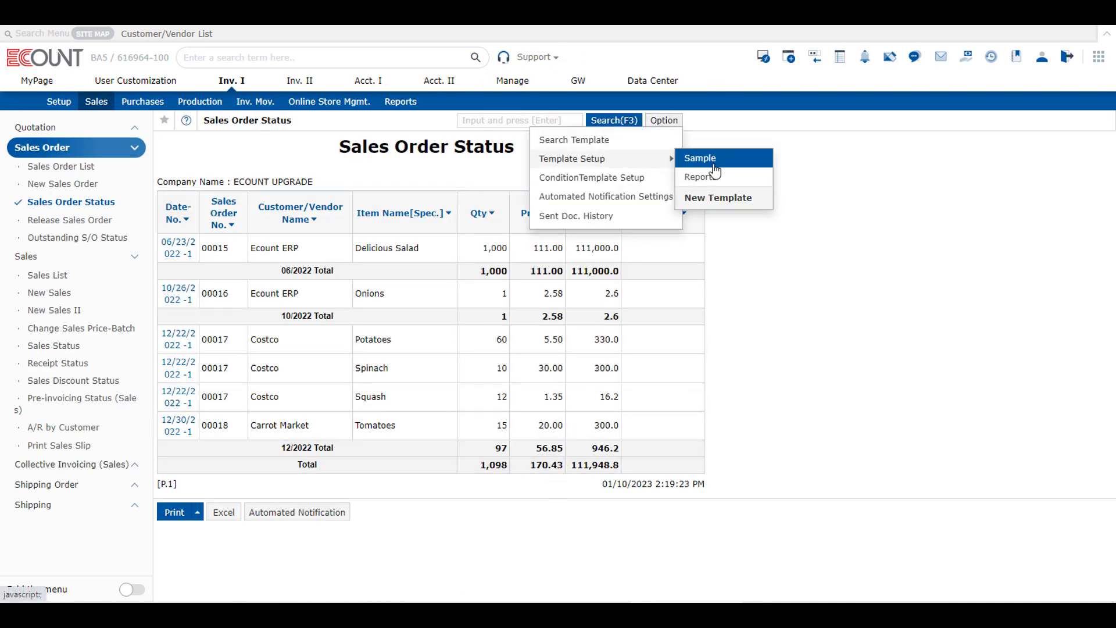
{"action": "left_click", "coordinate": [719, 198]}
{"action": "left_click", "coordinate": [532, 231]}
{"action": "type", "text": "123"}
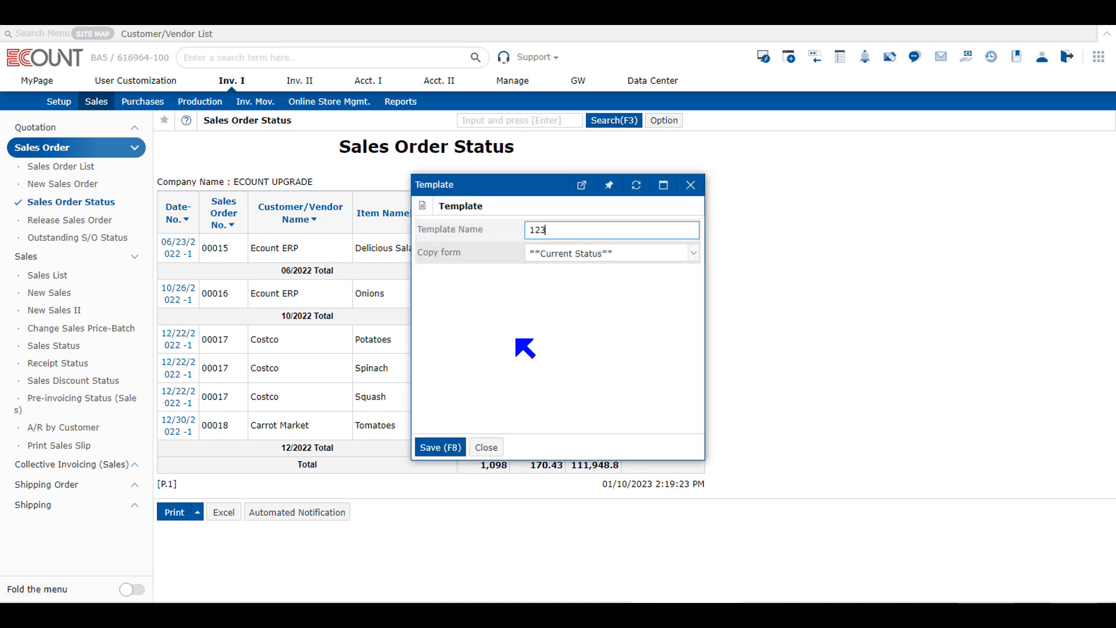
{"action": "left_click", "coordinate": [440, 447]}
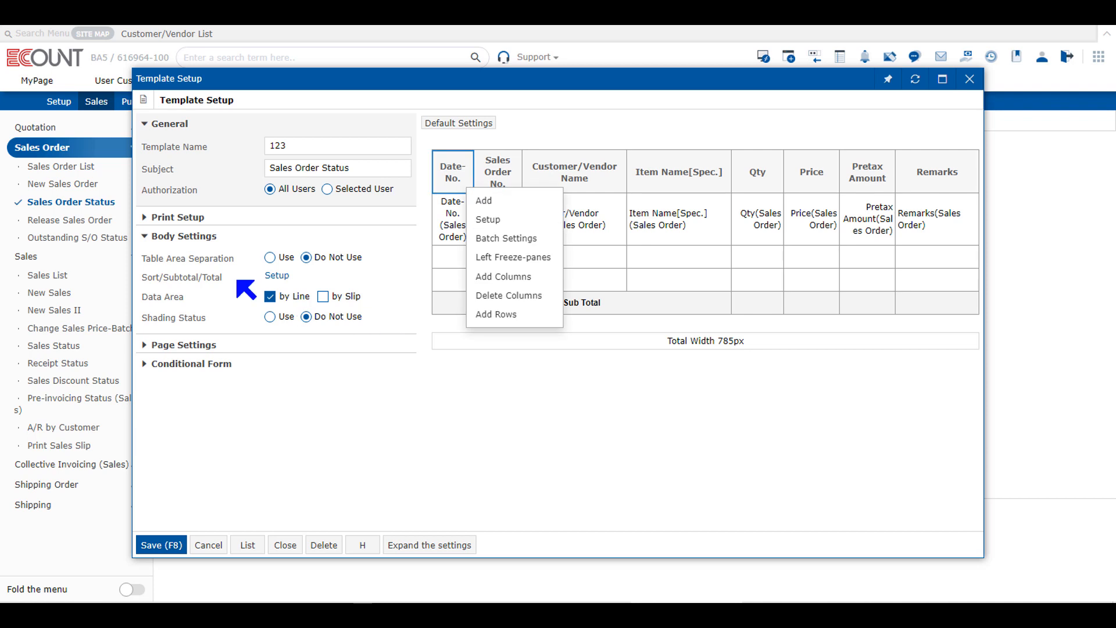
Step: Open the setup of the template's Qty column and review its display form options for decimals, zeros and separators
{"action": "left_click", "coordinate": [676, 176]}
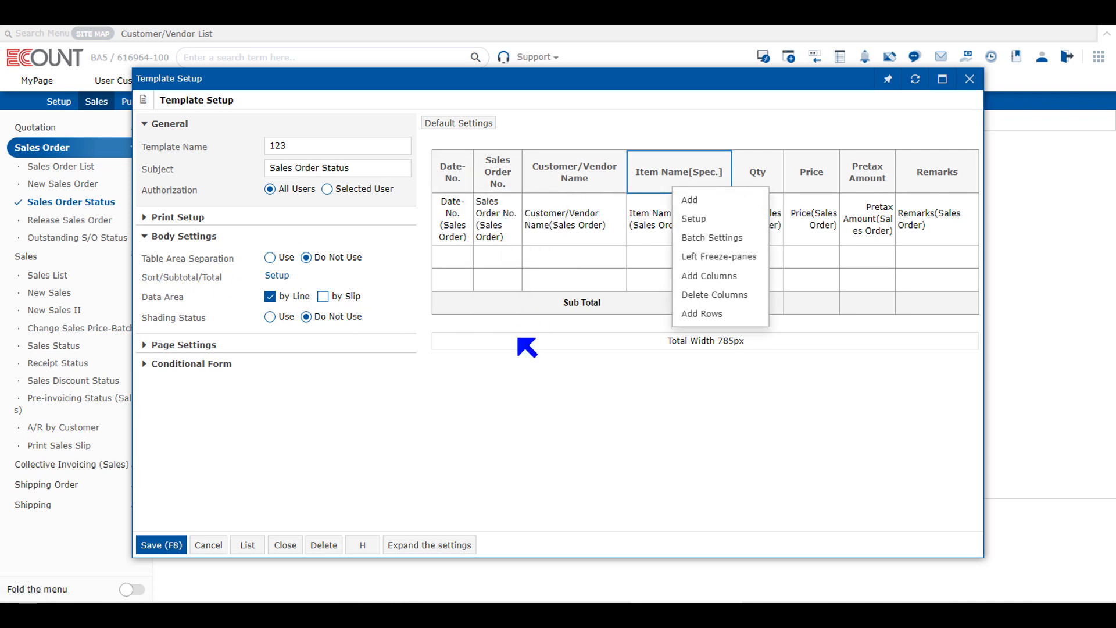
{"action": "left_click", "coordinate": [518, 358]}
{"action": "left_click", "coordinate": [704, 169]}
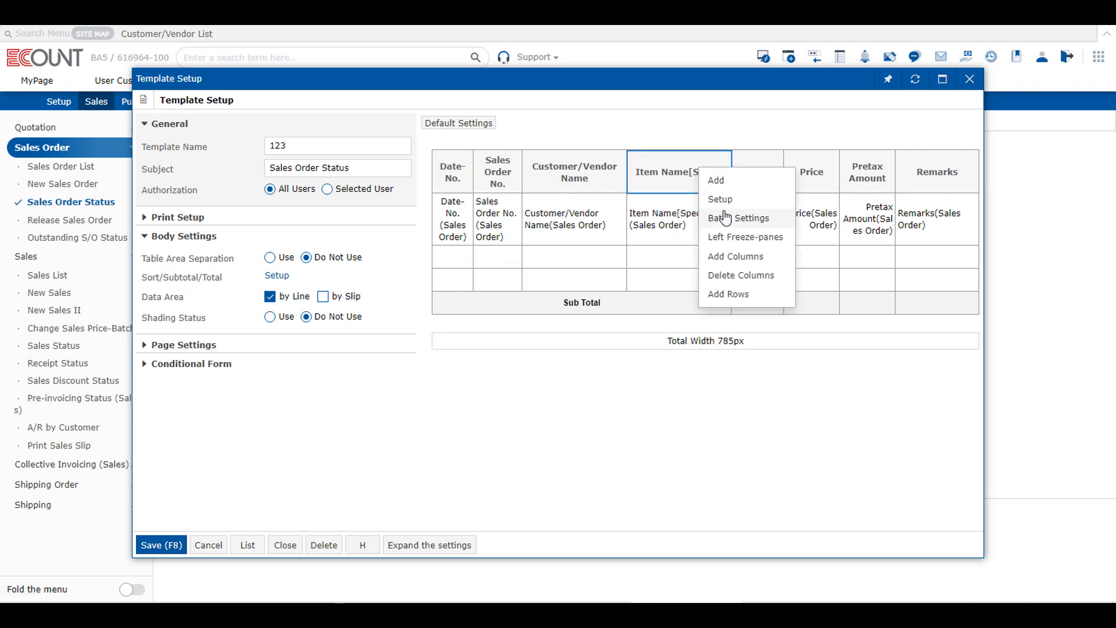
{"action": "left_click", "coordinate": [761, 165]}
{"action": "left_click", "coordinate": [784, 188]}
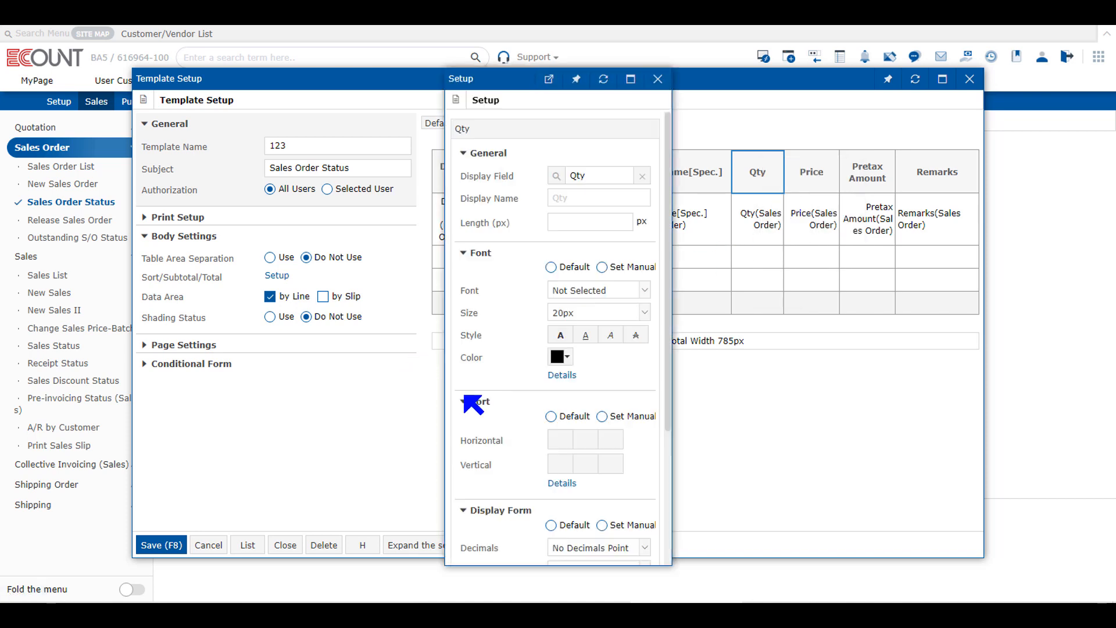
{"action": "scroll", "coordinate": [500, 410], "scroll_direction": "down", "scroll_amount": 3}
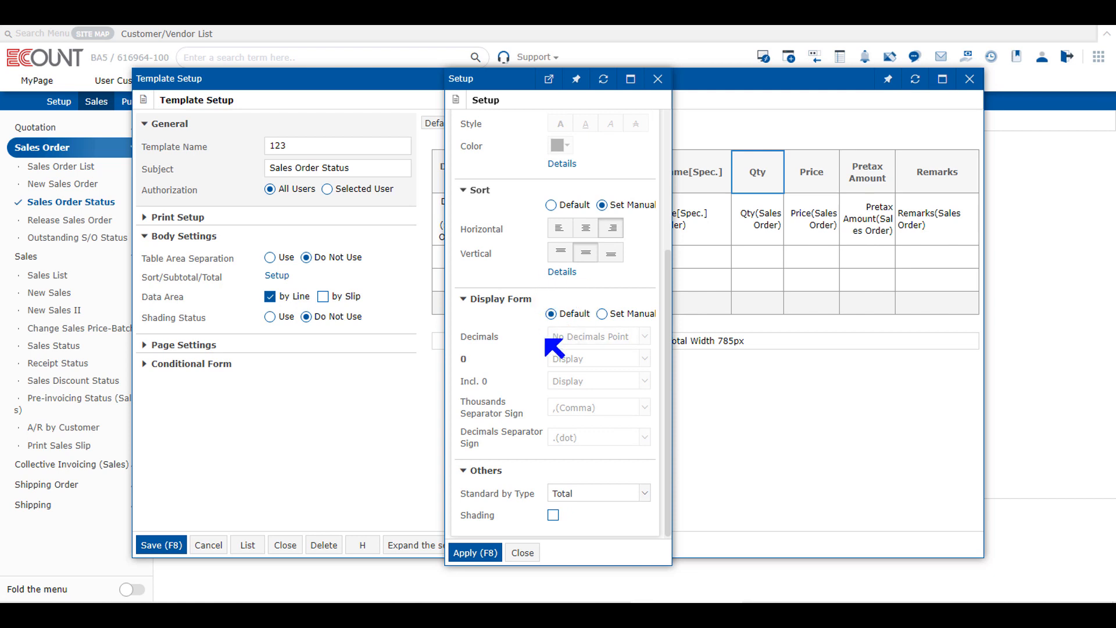
{"action": "scroll", "coordinate": [535, 355], "scroll_direction": "down", "scroll_amount": 1}
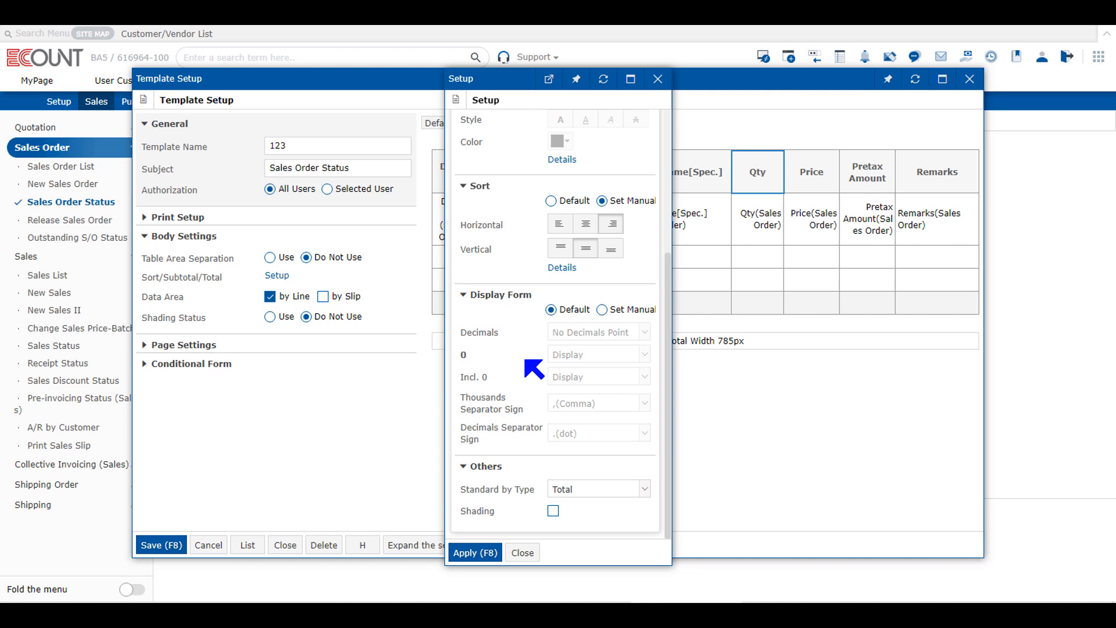
{"action": "left_click", "coordinate": [657, 79]}
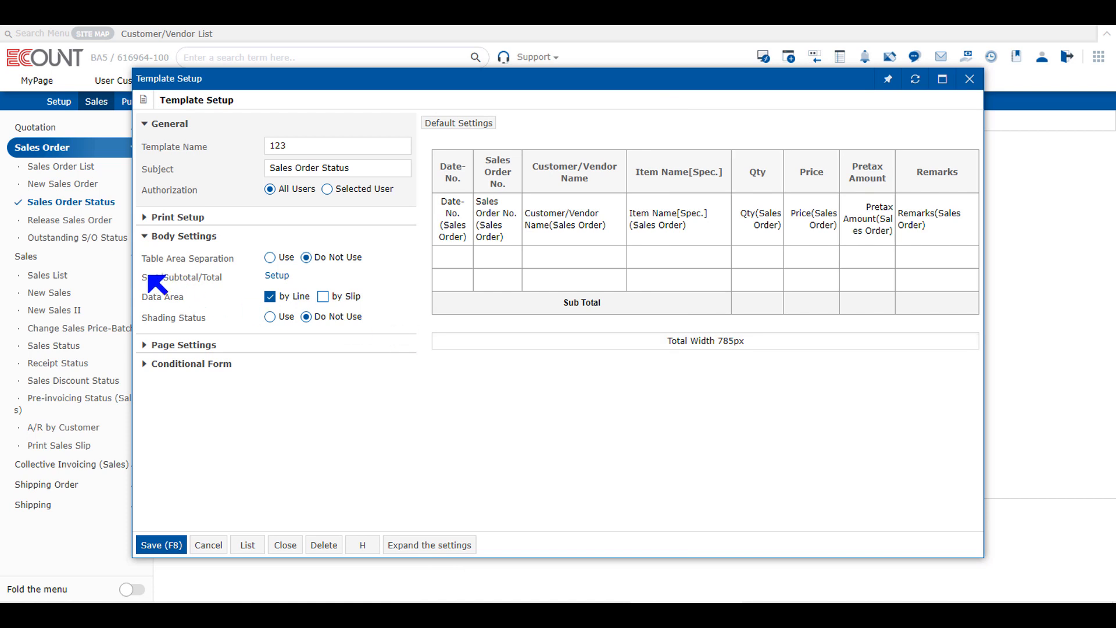
Step: Open the template's Sort/Subtotal/Total setup and compare Default with Set Manually for the fields displaying subtotals and totals
{"action": "left_click", "coordinate": [276, 276]}
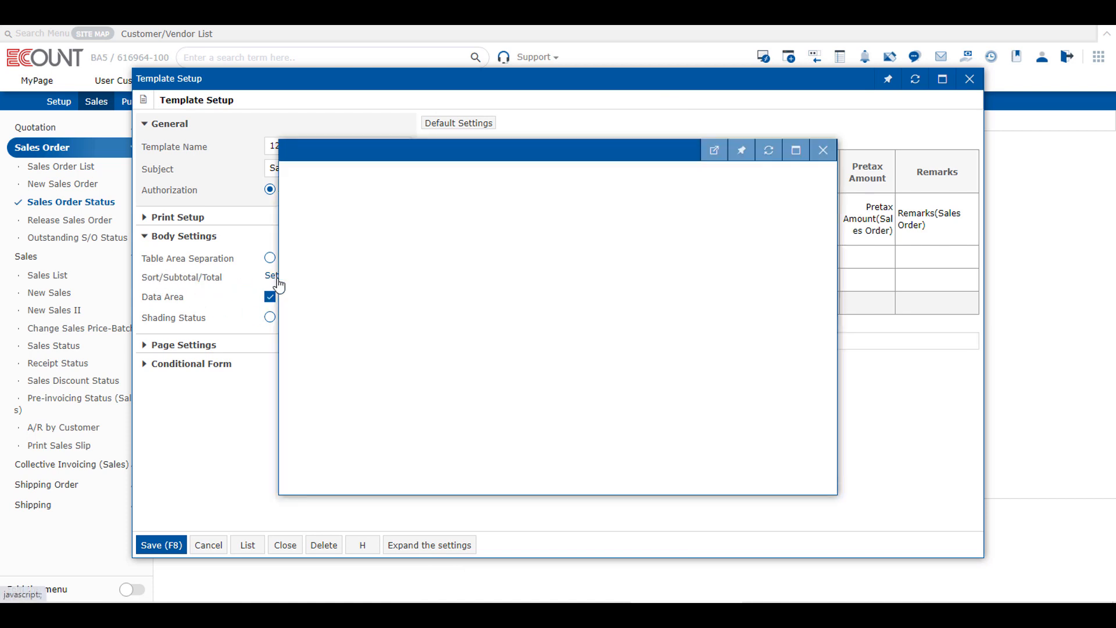
{"action": "scroll", "coordinate": [407, 314], "scroll_direction": "down", "scroll_amount": 2}
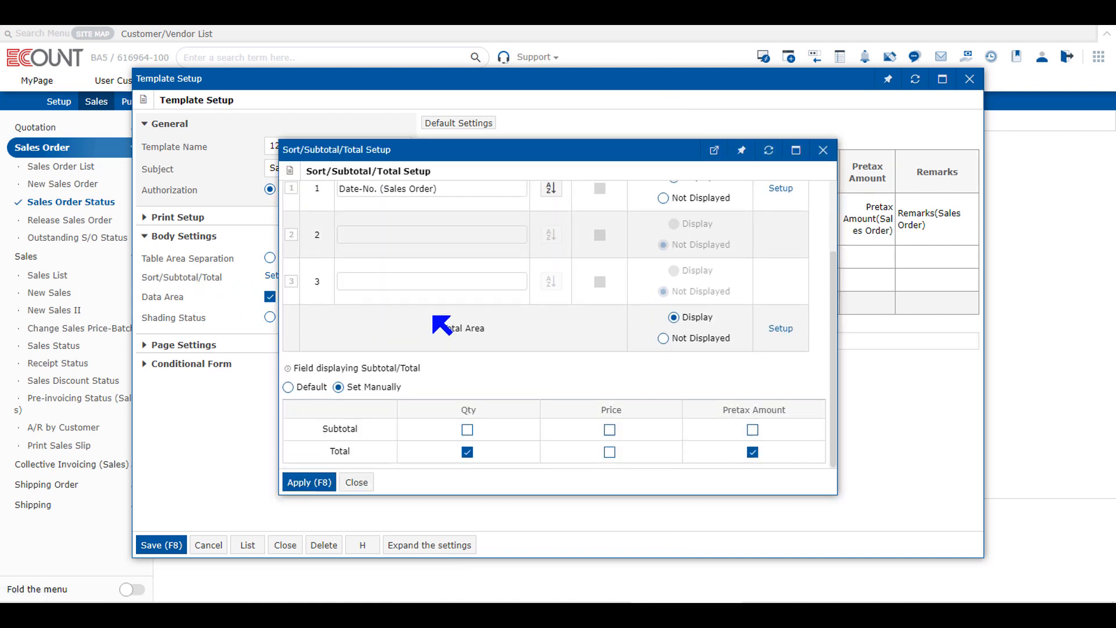
{"action": "left_click", "coordinate": [289, 386]}
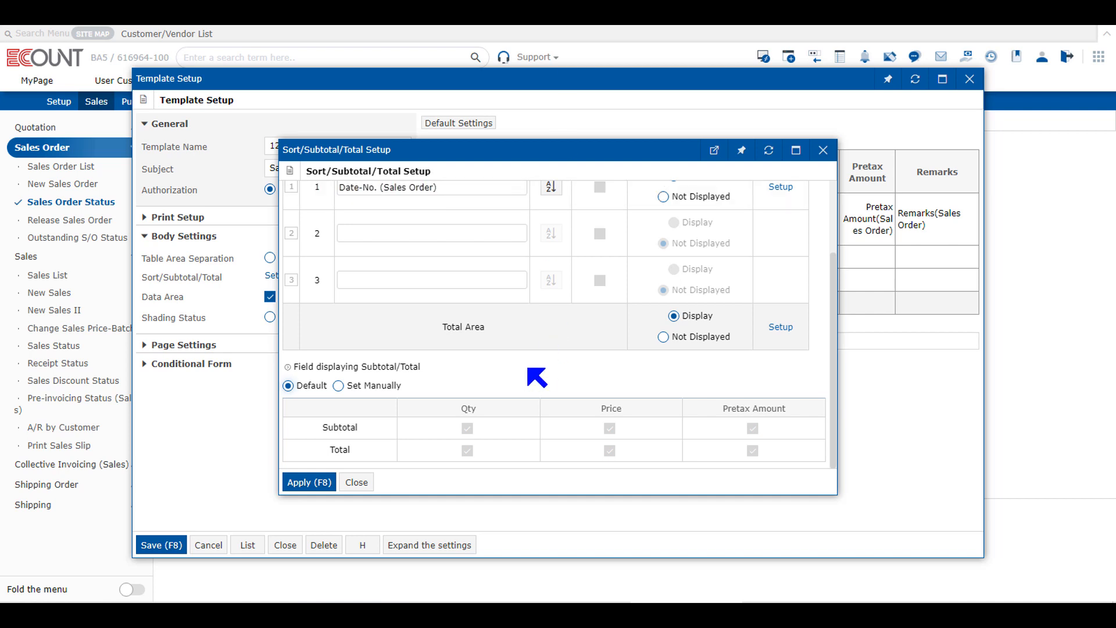
{"action": "left_click", "coordinate": [377, 387]}
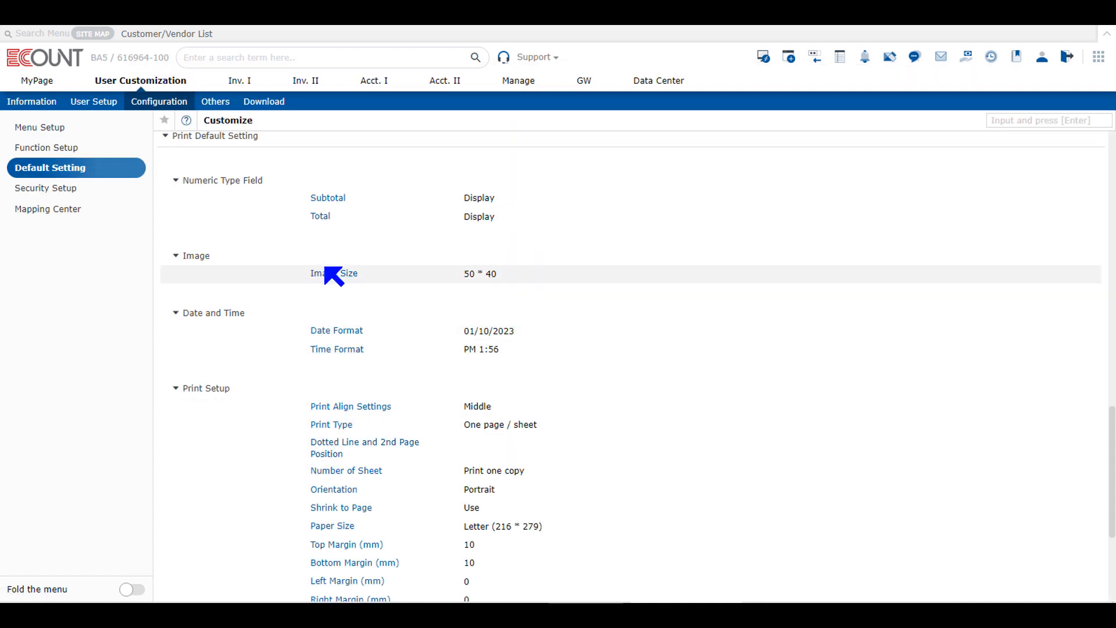
Step: Open the Image Size print default, and open the item information of item 0000001, Remote Control, from the Item List
{"action": "left_click", "coordinate": [344, 274]}
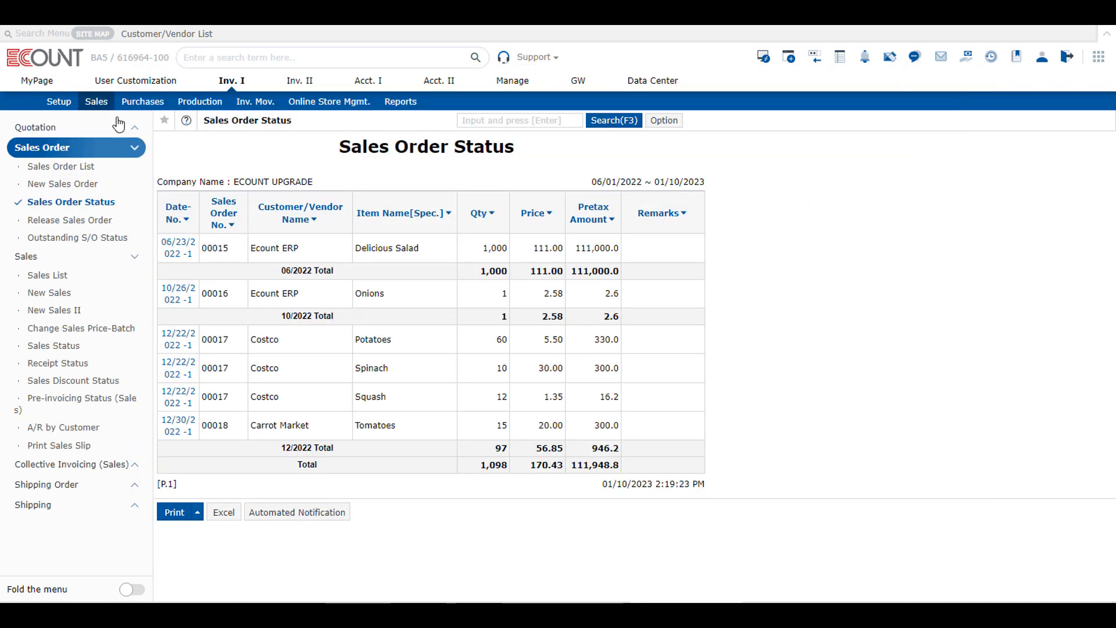
{"action": "left_click", "coordinate": [71, 105]}
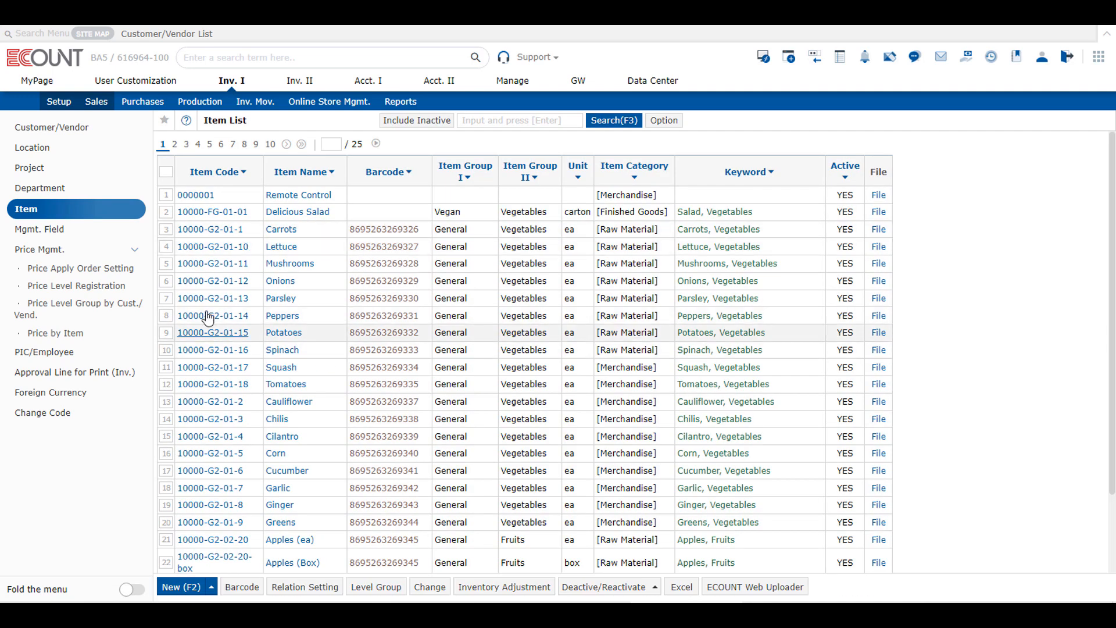
{"action": "left_click", "coordinate": [201, 197]}
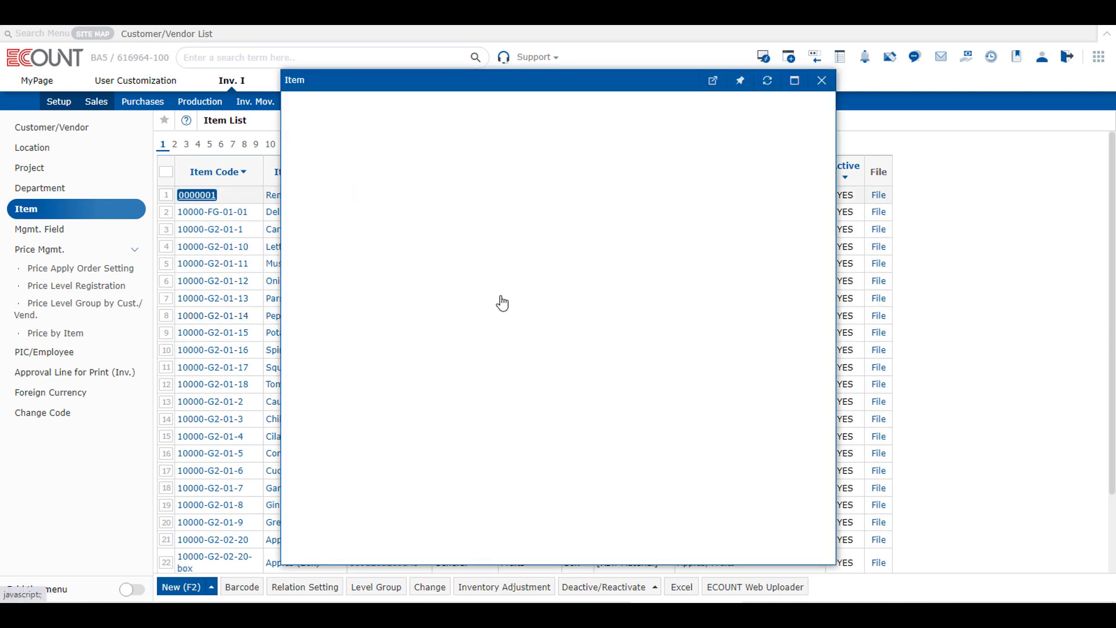
{"action": "left_click", "coordinate": [377, 125]}
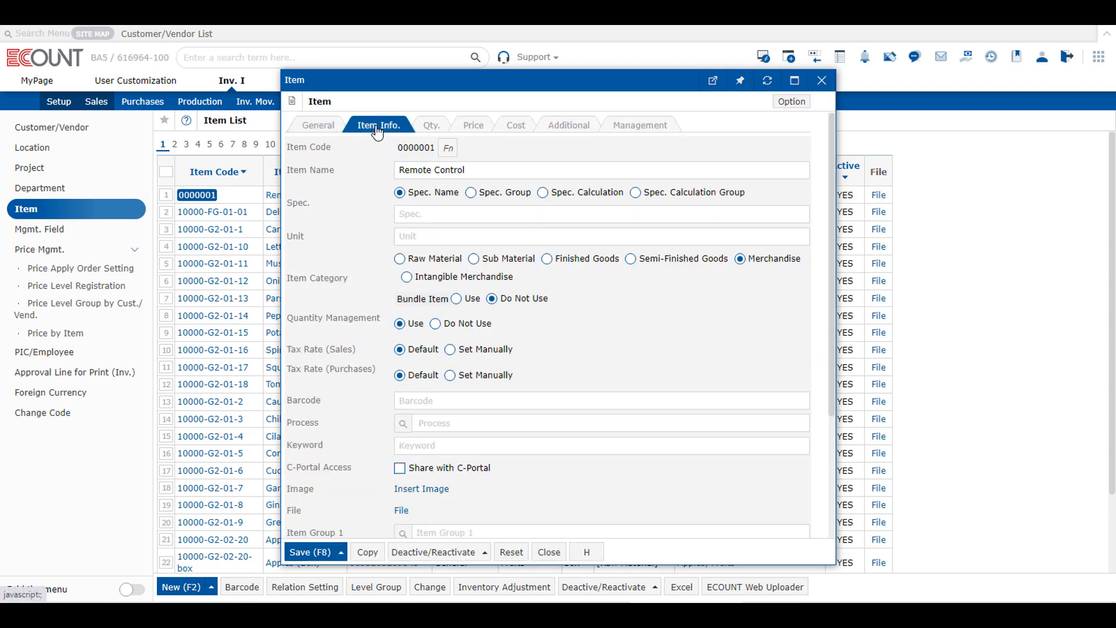
Step: Insert the shared logo1 picture from Image Storage as the Remote Control item's image and save the item
{"action": "scroll", "coordinate": [370, 424], "scroll_direction": "down", "scroll_amount": 1}
{"action": "double_click", "coordinate": [299, 420]}
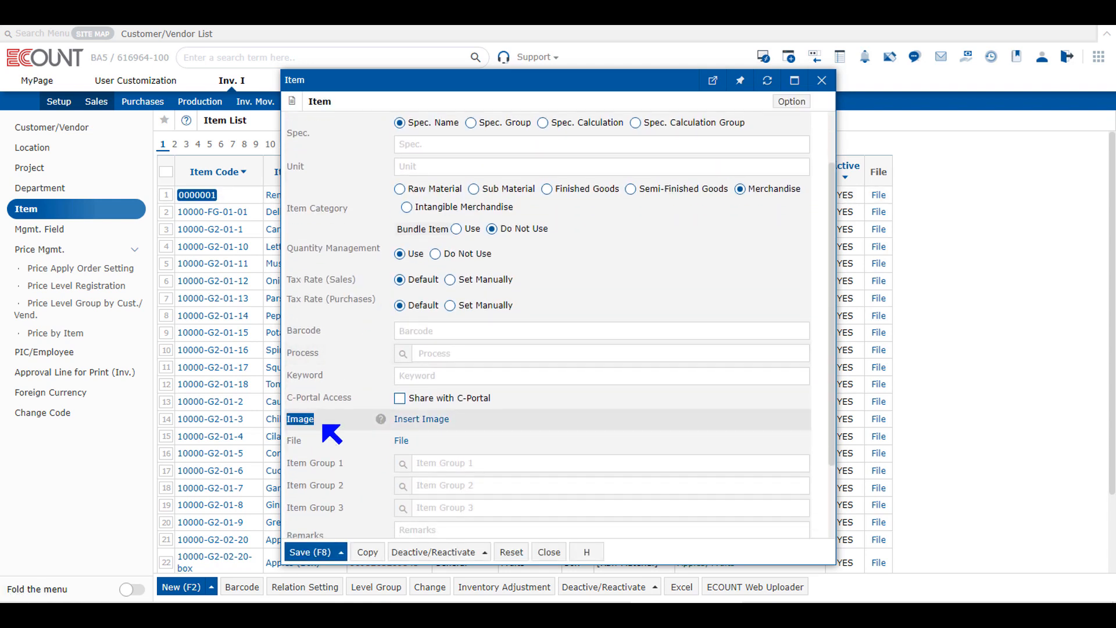
{"action": "left_click", "coordinate": [414, 420]}
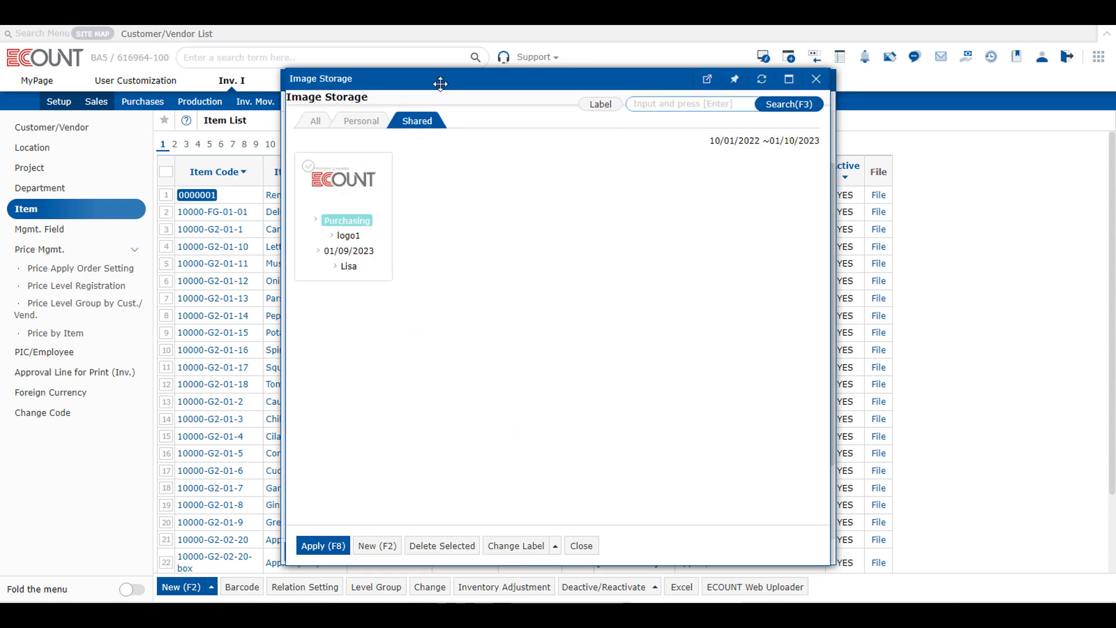
{"action": "left_click", "coordinate": [308, 167]}
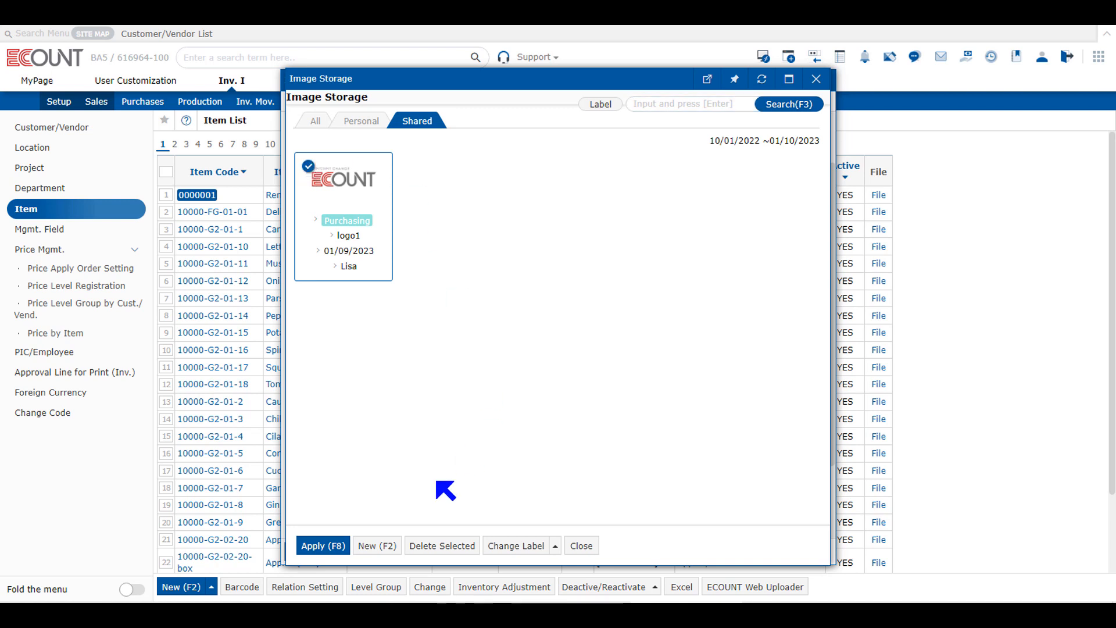
{"action": "left_click", "coordinate": [316, 545]}
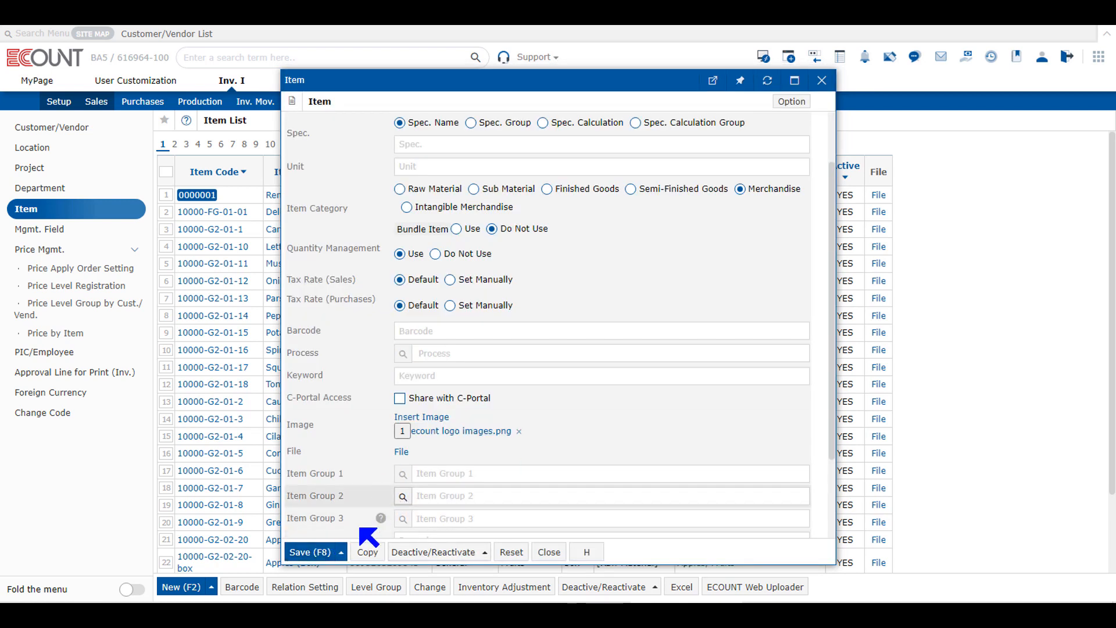
{"action": "mouse_move", "coordinate": [308, 558]}
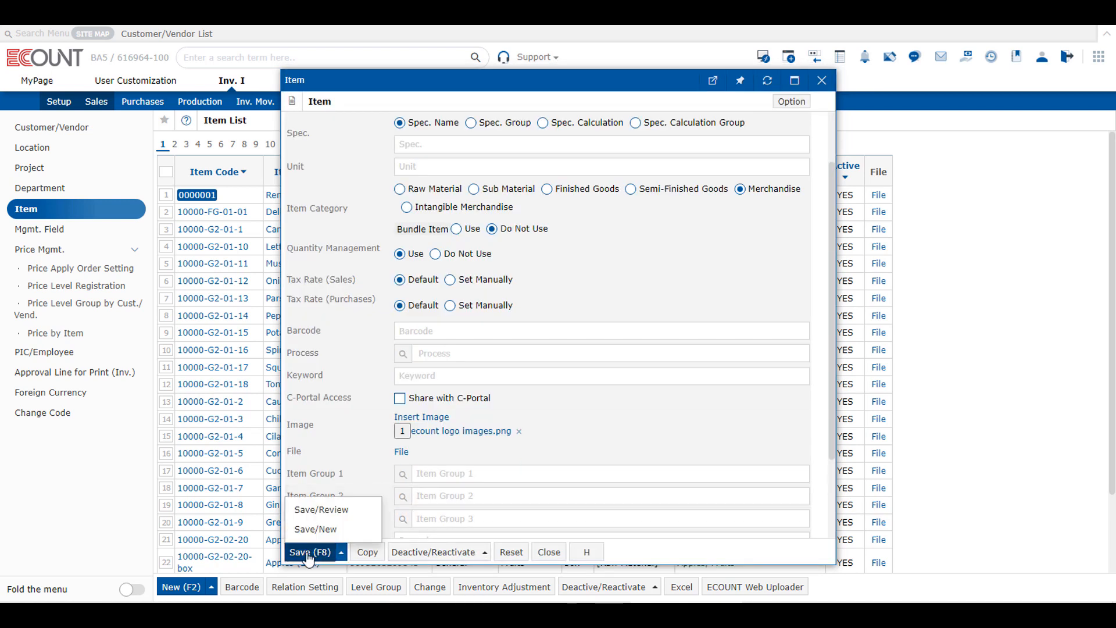
{"action": "left_click", "coordinate": [308, 557]}
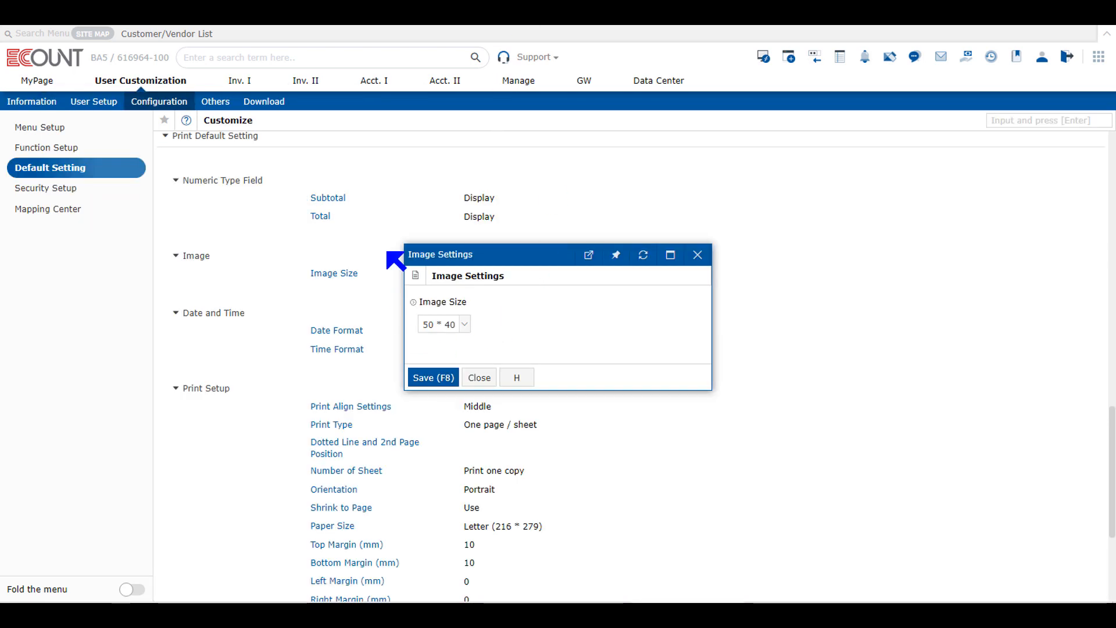
Step: Close the Image Settings and find the Date and Time group under Print Default Setting
{"action": "key", "text": "Escape"}
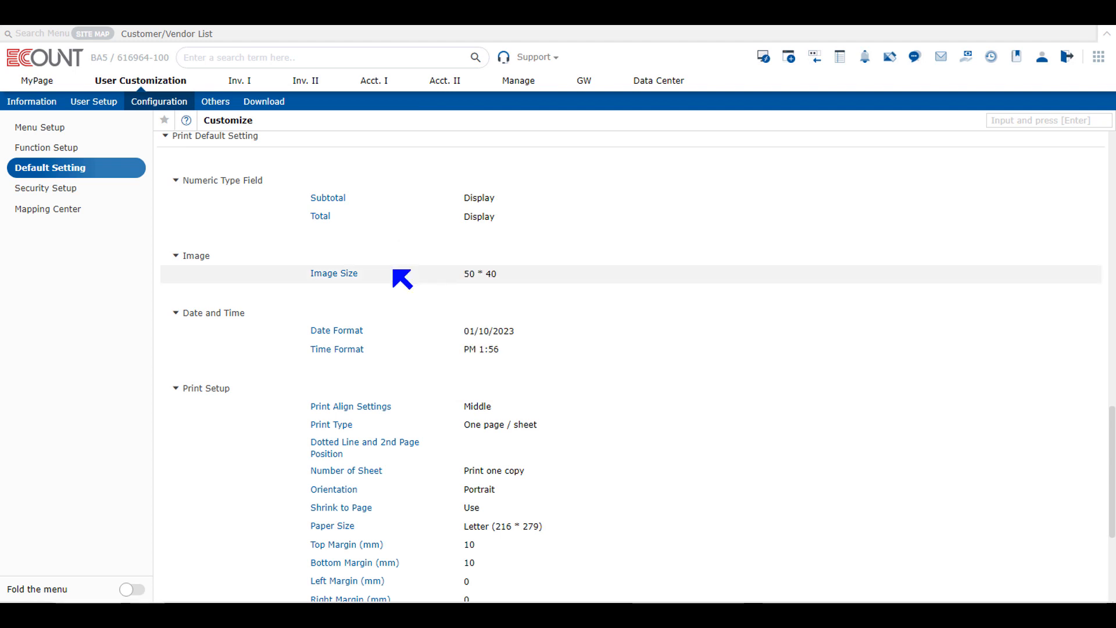
{"action": "scroll", "coordinate": [254, 199], "scroll_direction": "up", "scroll_amount": 2}
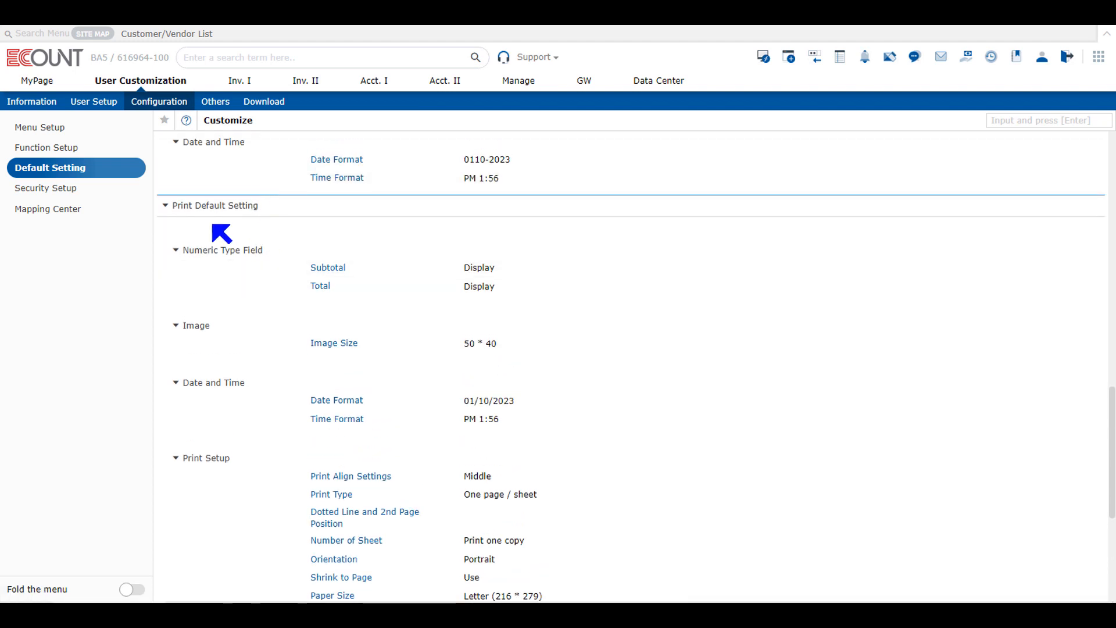
{"action": "scroll", "coordinate": [262, 366], "scroll_direction": "down", "scroll_amount": 2}
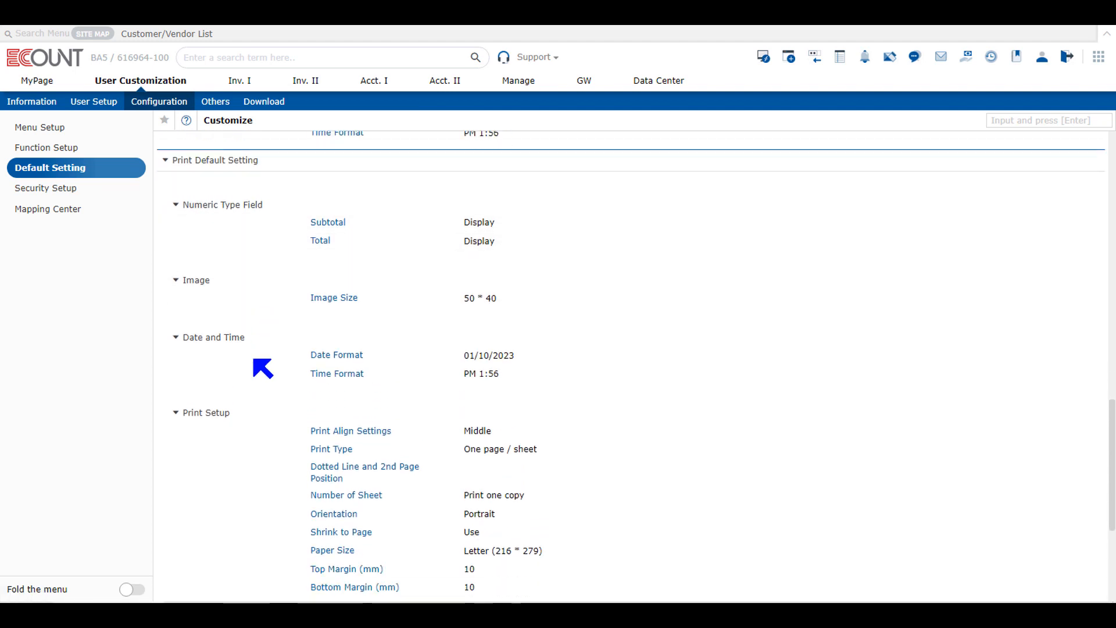
{"action": "left_click_drag", "start_coordinate": [261, 318], "coordinate": [177, 314]}
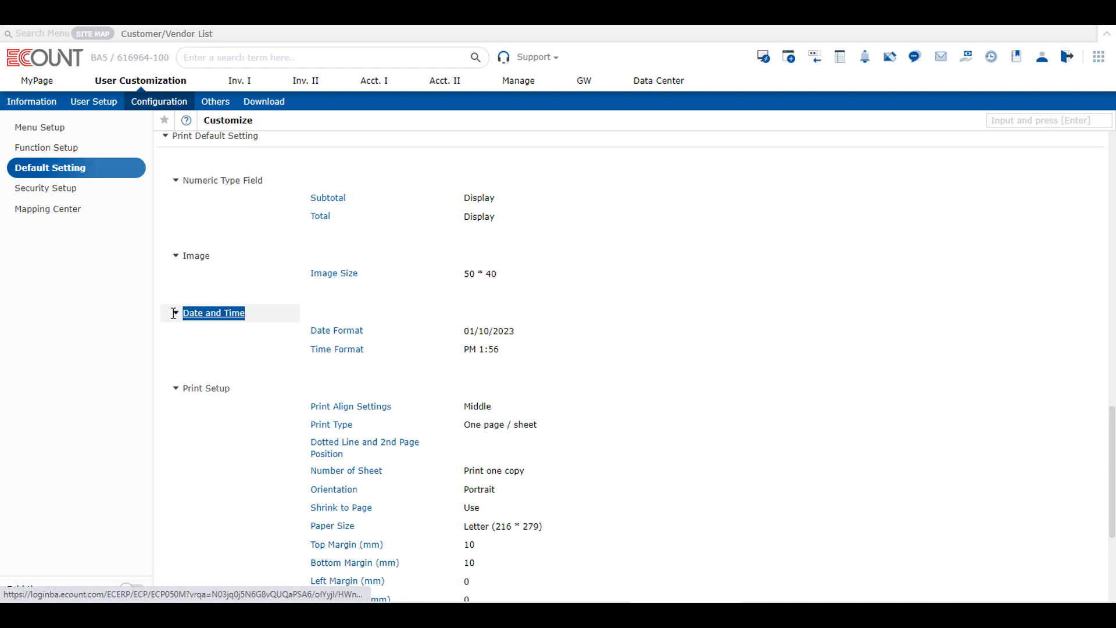
Step: Set the front text of Day and Year to "-" in the print default Date Format and save
{"action": "left_click", "coordinate": [336, 332]}
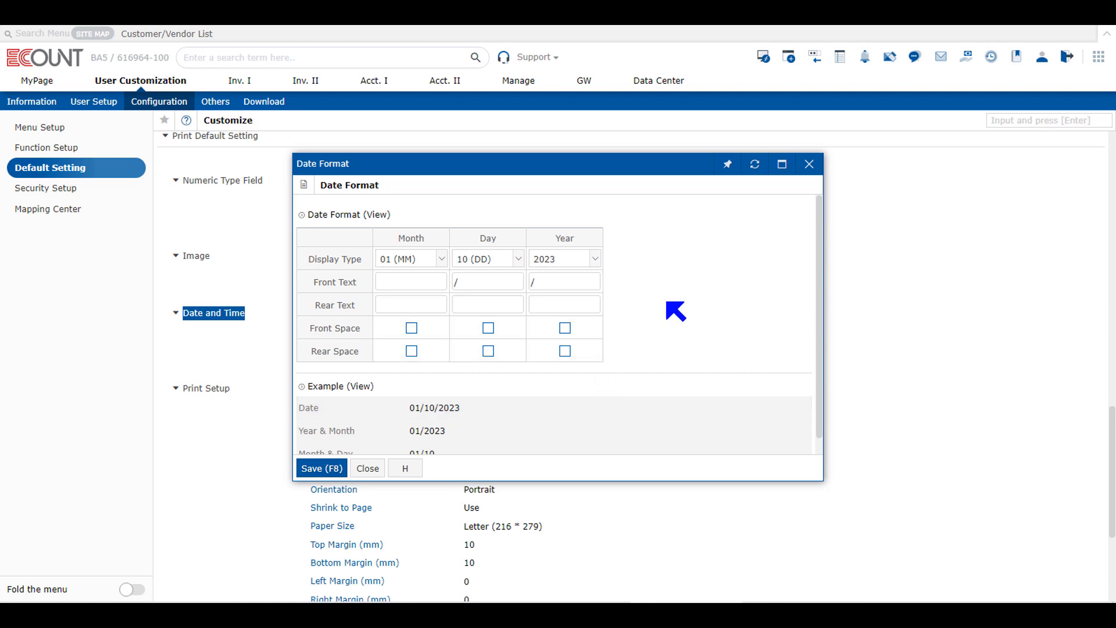
{"action": "left_click", "coordinate": [490, 286]}
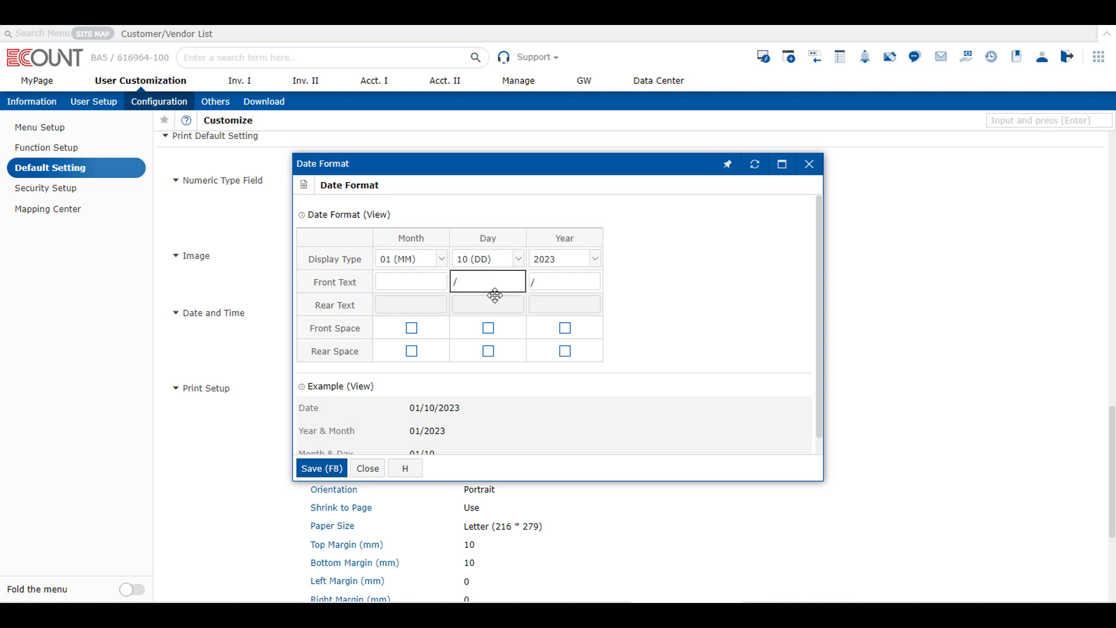
{"action": "key", "text": "BackSpace"}
{"action": "type", "text": "-"}
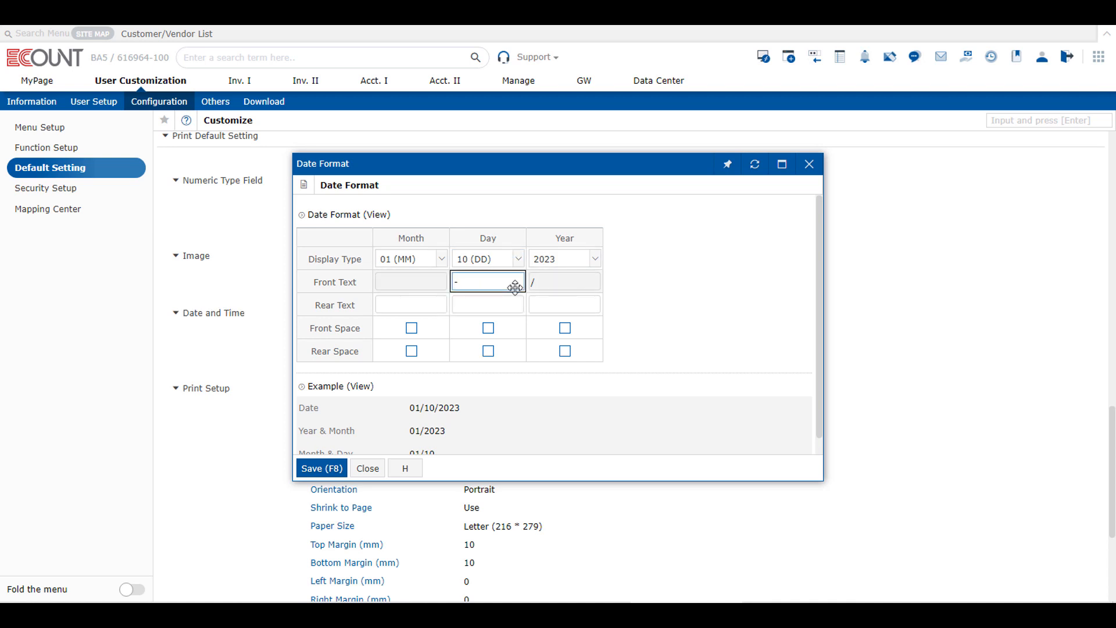
{"action": "left_click", "coordinate": [573, 282]}
{"action": "key", "text": "BackSpace"}
{"action": "type", "text": "-"}
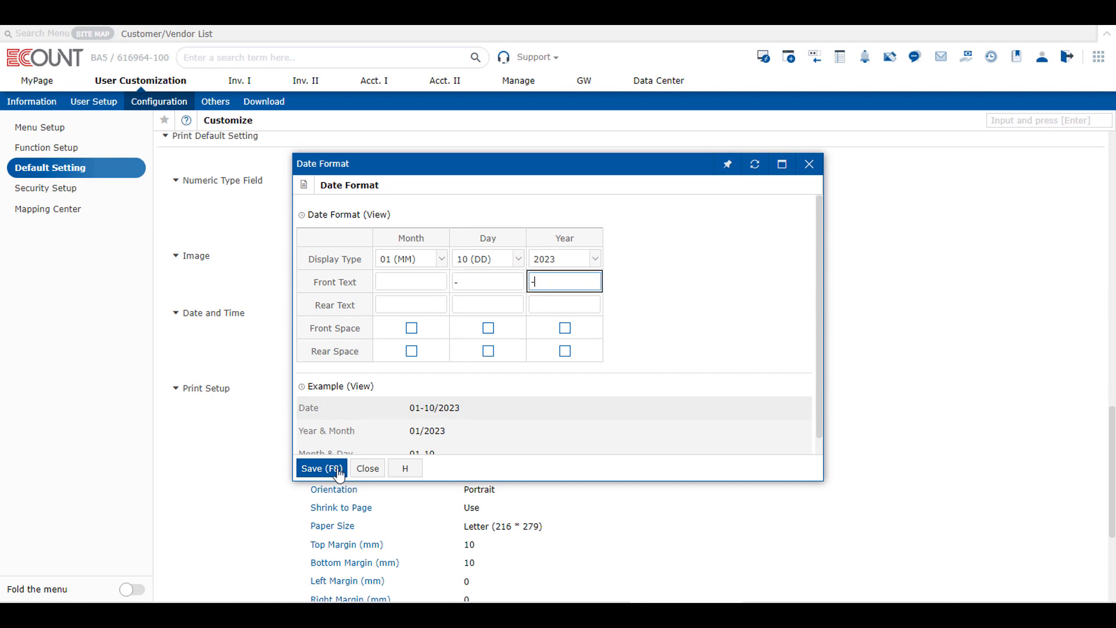
{"action": "left_click", "coordinate": [339, 473]}
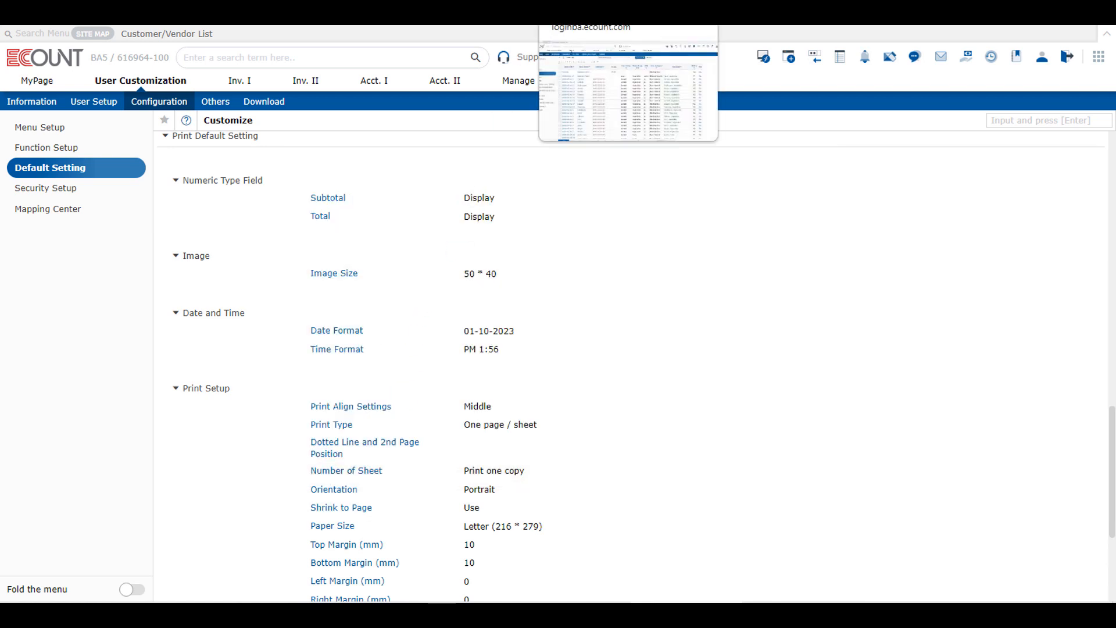
Step: Open the Sales List under Inv. I and check the date format in its Date-No. column
{"action": "left_click", "coordinate": [576, 12]}
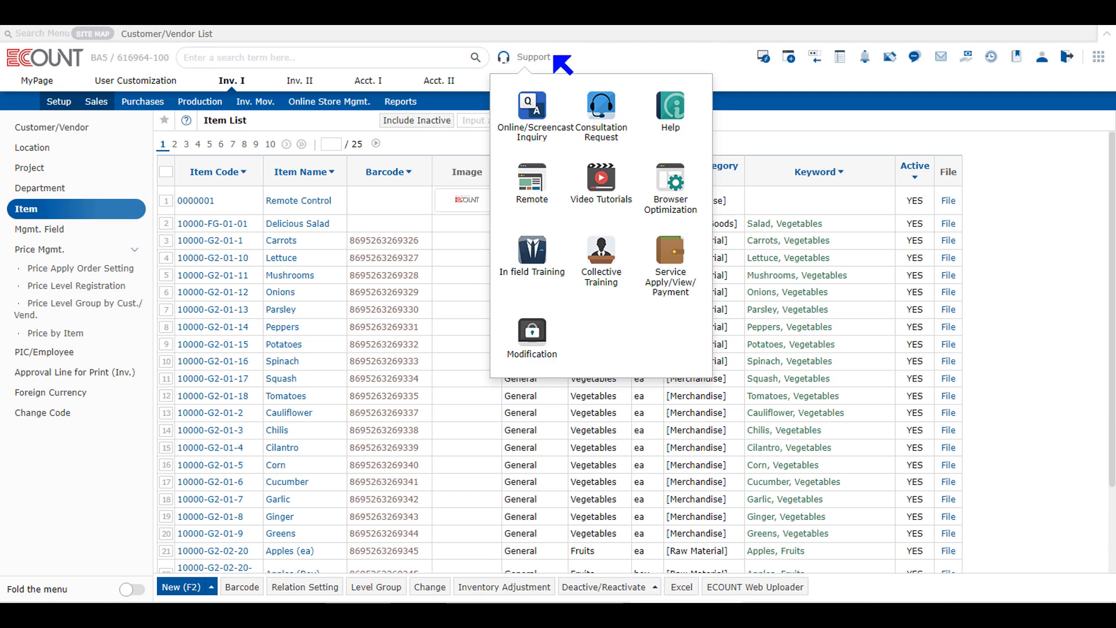
{"action": "left_click", "coordinate": [143, 101]}
{"action": "left_click", "coordinate": [96, 102]}
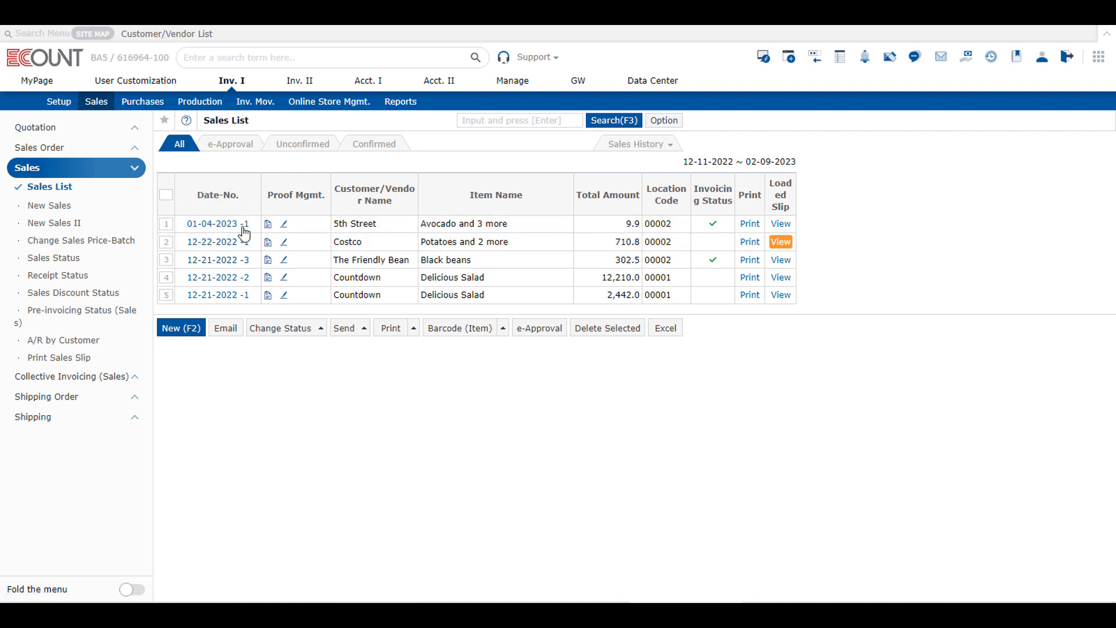
{"action": "left_click", "coordinate": [537, 57]}
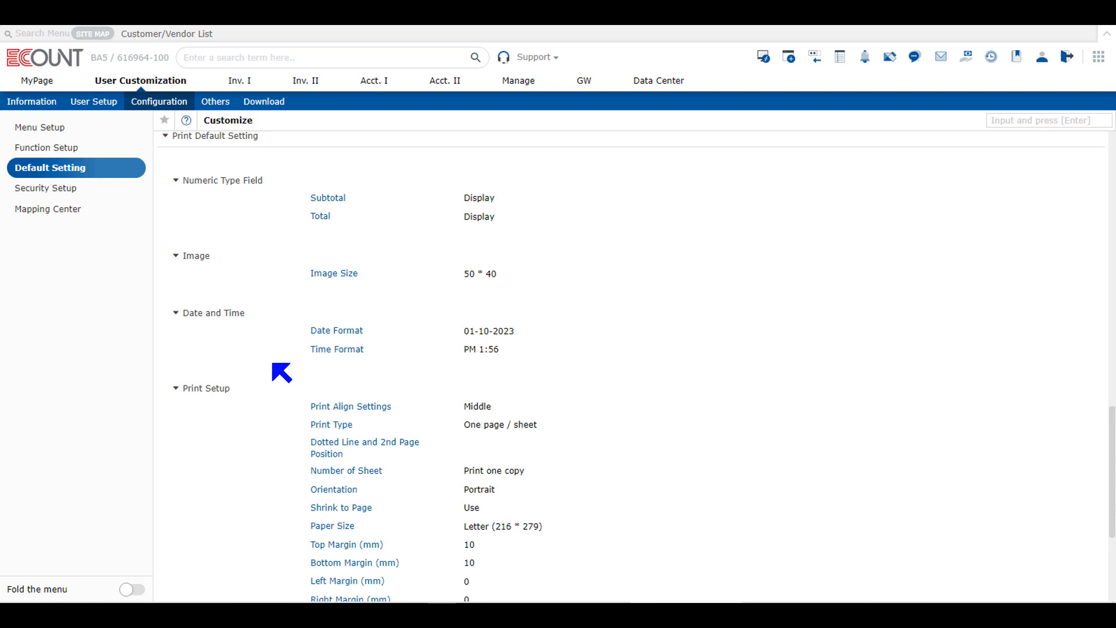
Step: Review the print Date Format's Month display types and Rear Text fields, and try the Front Space option for Month and Day
{"action": "left_click", "coordinate": [328, 340]}
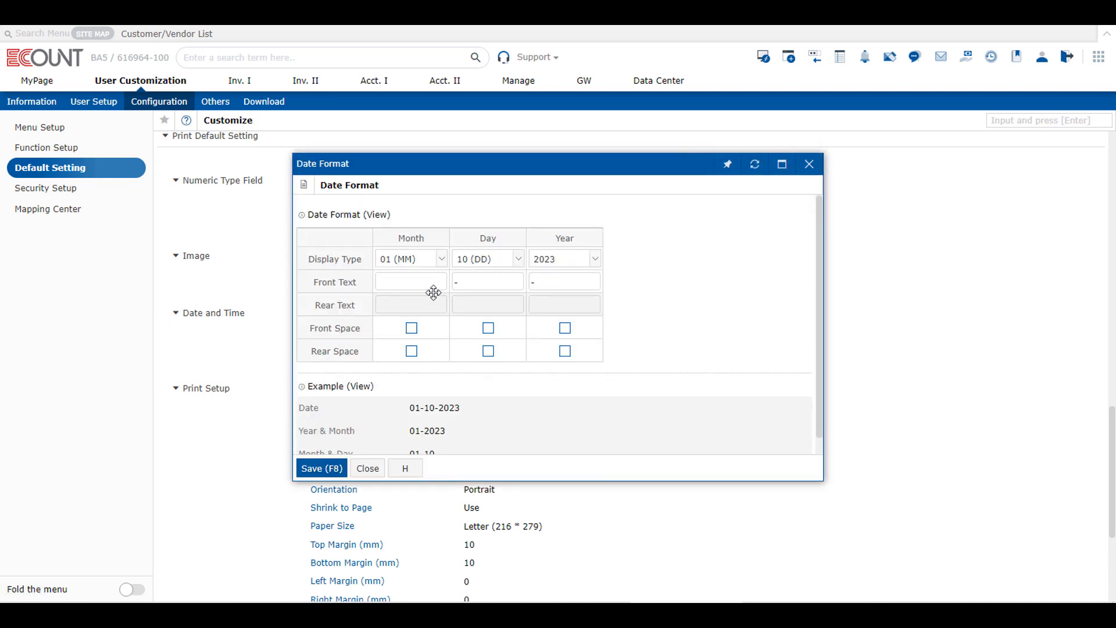
{"action": "left_click", "coordinate": [420, 260]}
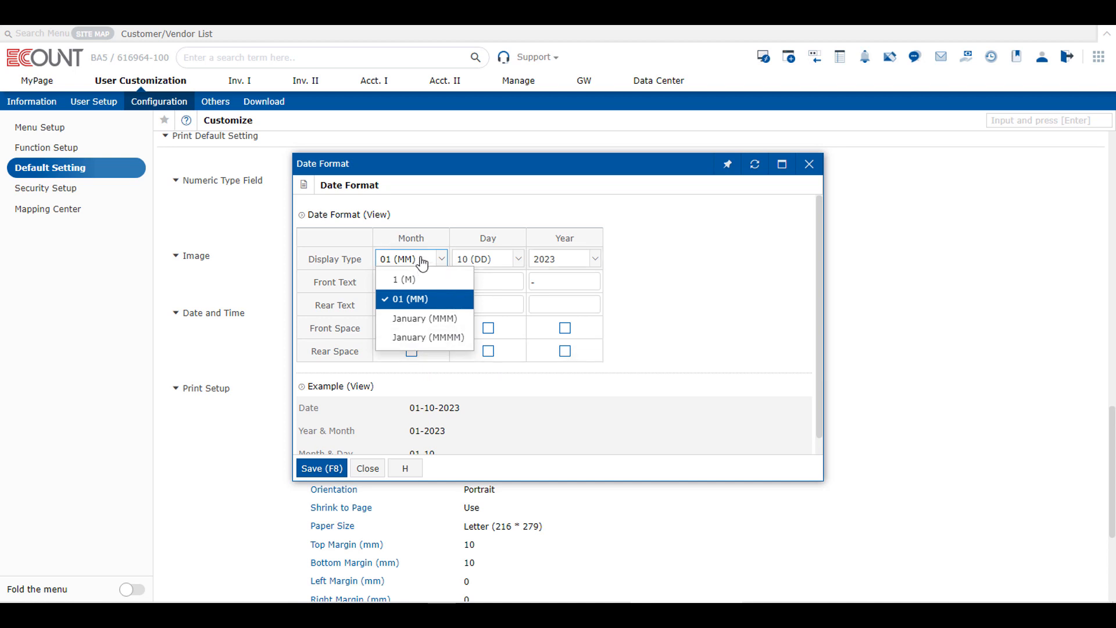
{"action": "left_click", "coordinate": [423, 262]}
{"action": "left_click", "coordinate": [432, 307]}
{"action": "left_click", "coordinate": [487, 302]}
{"action": "left_click", "coordinate": [556, 304]}
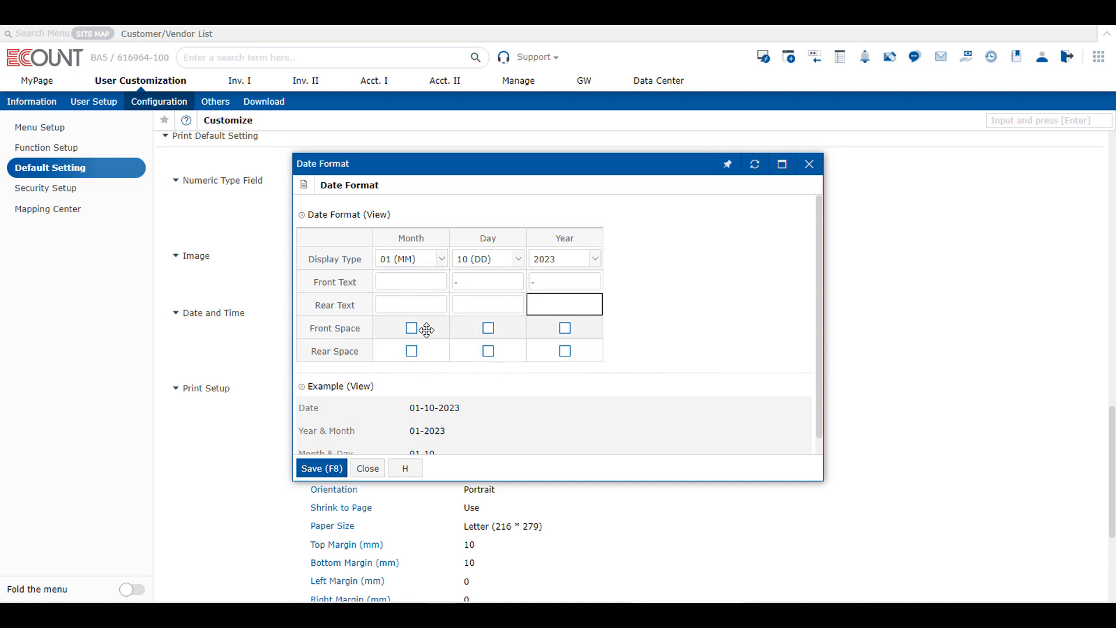
{"action": "left_click", "coordinate": [411, 328]}
{"action": "left_click", "coordinate": [411, 329]}
{"action": "left_click", "coordinate": [488, 328]}
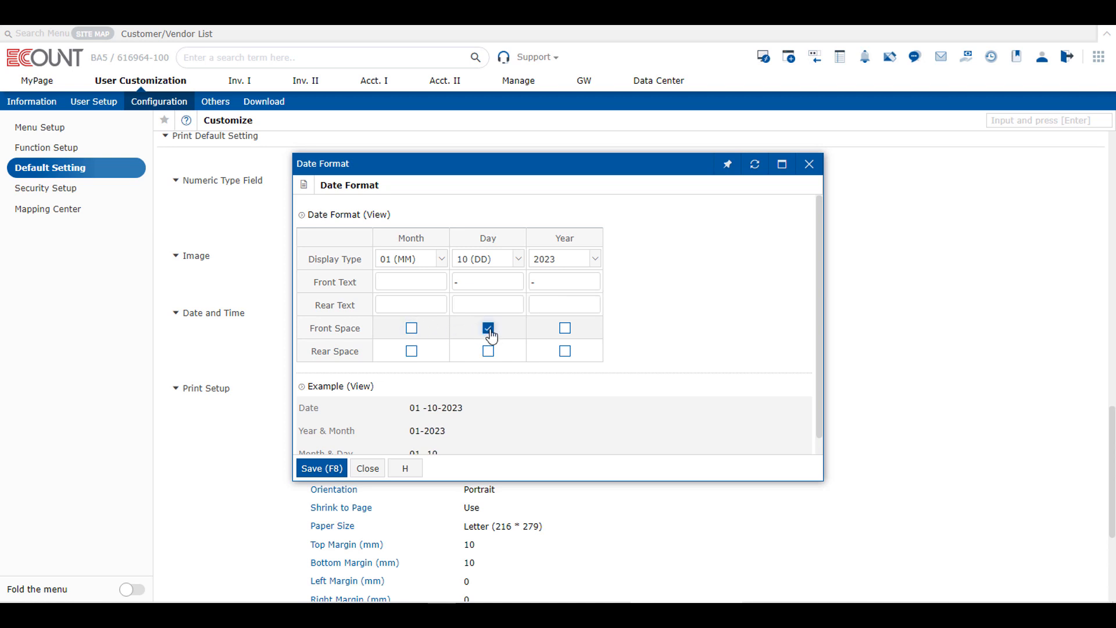
{"action": "left_click", "coordinate": [489, 329]}
Step: Set the front text of Day and Year to "/" in the print default Date Format and save
{"action": "left_click", "coordinate": [493, 280]}
{"action": "type", "text": "/"}
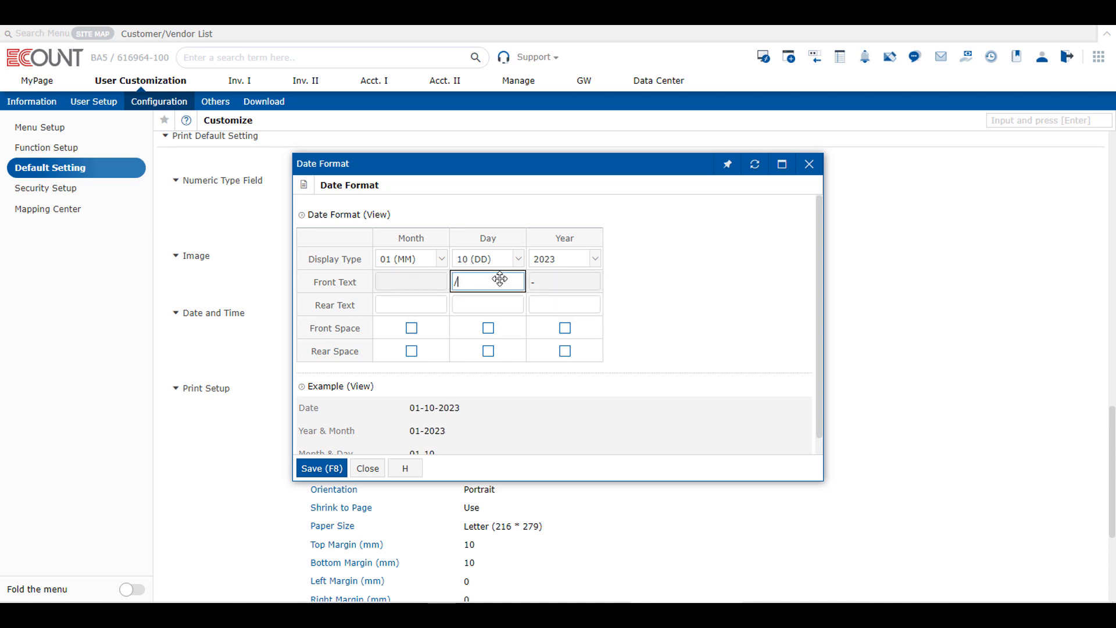
{"action": "left_click", "coordinate": [554, 282]}
{"action": "type", "text": "/"}
{"action": "left_click", "coordinate": [565, 433]}
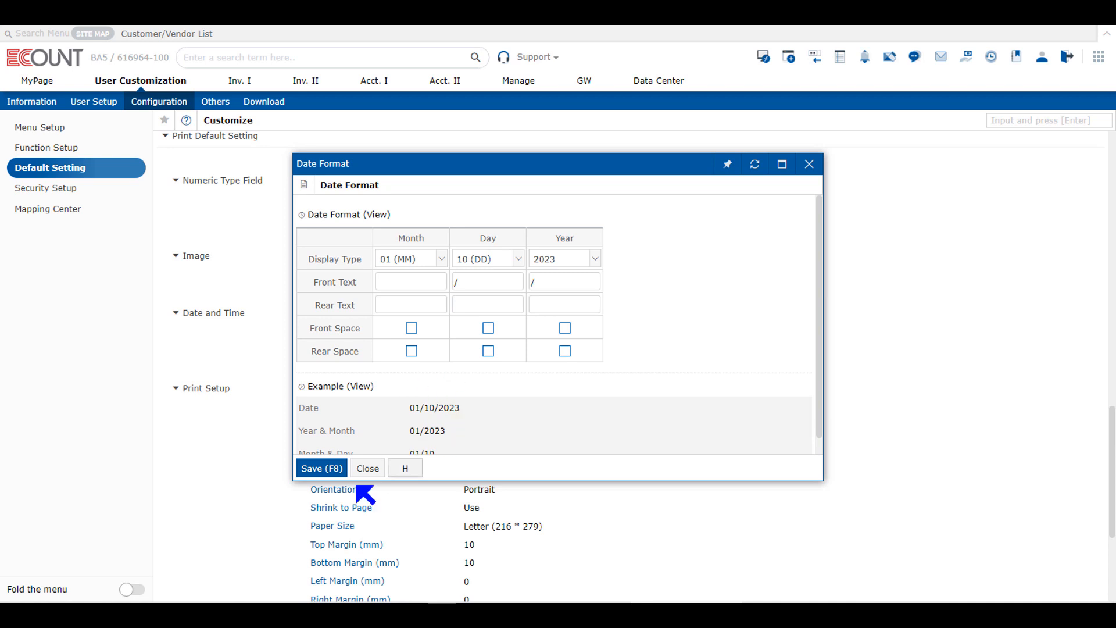
{"action": "left_click", "coordinate": [311, 467]}
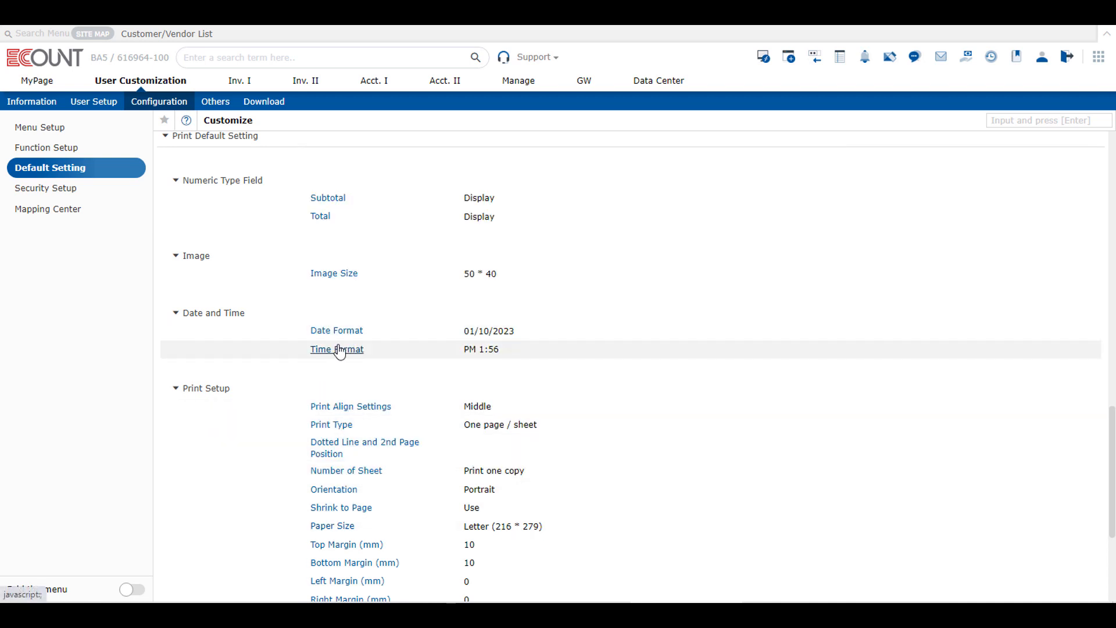
Step: Review the print default Time Format options without saving, and look through the Print Setup defaults
{"action": "left_click", "coordinate": [343, 351]}
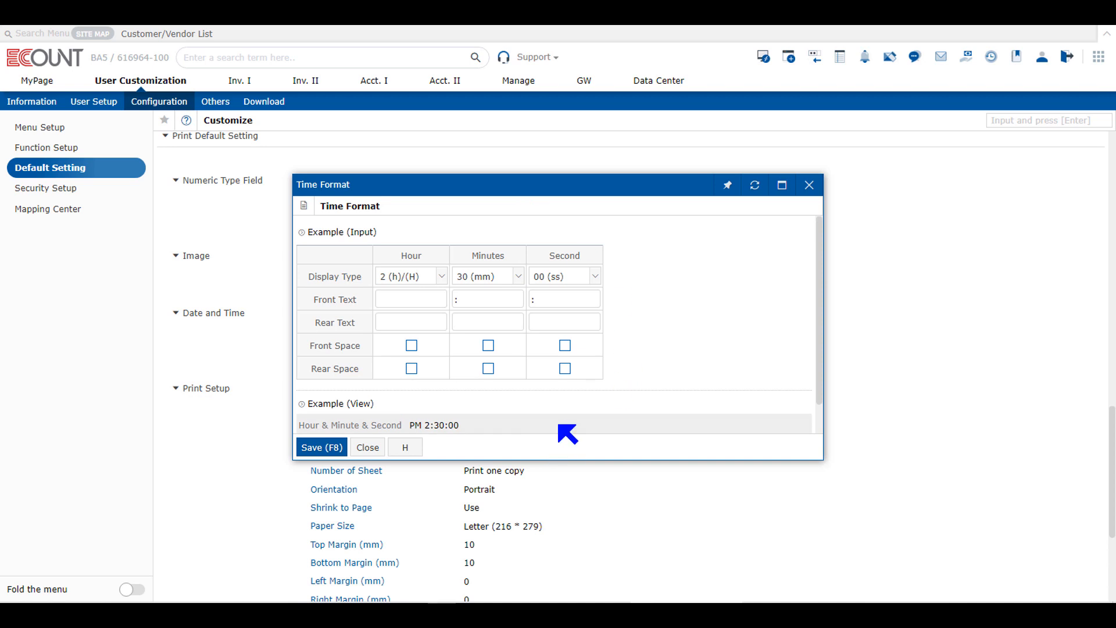
{"action": "left_click", "coordinate": [363, 452]}
{"action": "scroll", "coordinate": [250, 408], "scroll_direction": "down", "scroll_amount": 3}
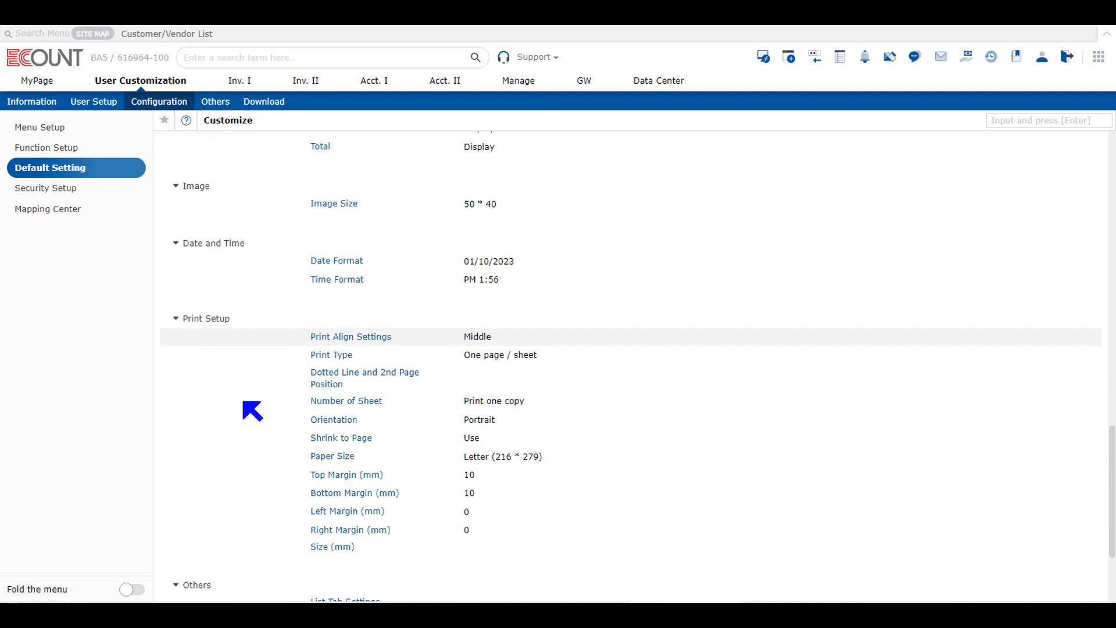
{"action": "scroll", "coordinate": [253, 411], "scroll_direction": "down", "scroll_amount": 1}
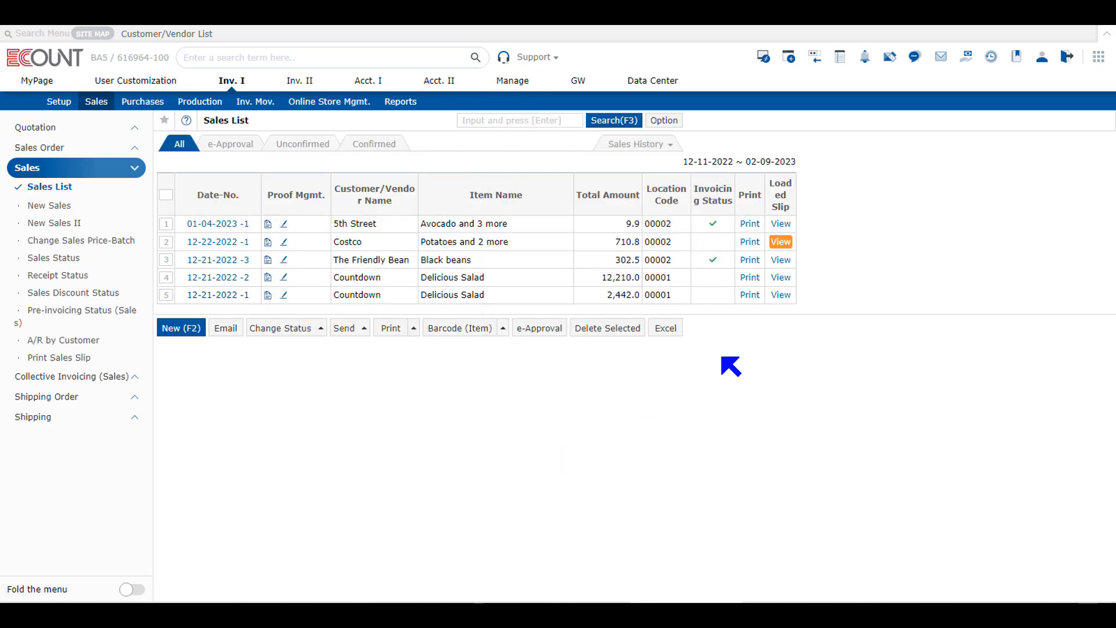
Step: Open the print view of the first slip in the Sales List and open the setup of its send template
{"action": "left_click", "coordinate": [750, 223]}
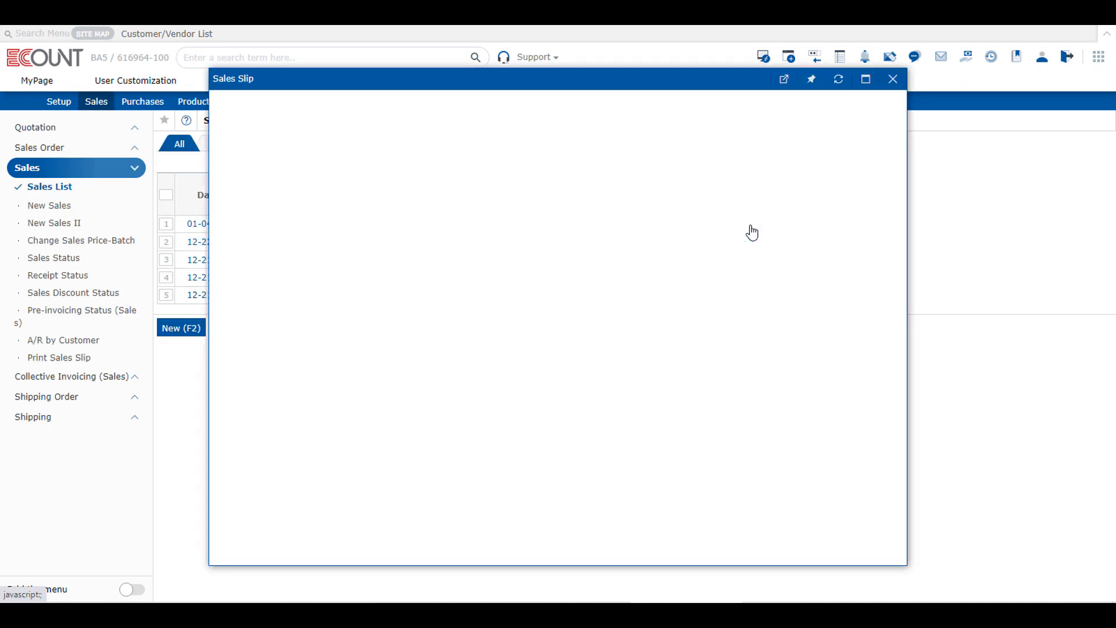
{"action": "left_click", "coordinate": [883, 100]}
{"action": "mouse_move", "coordinate": [884, 118]}
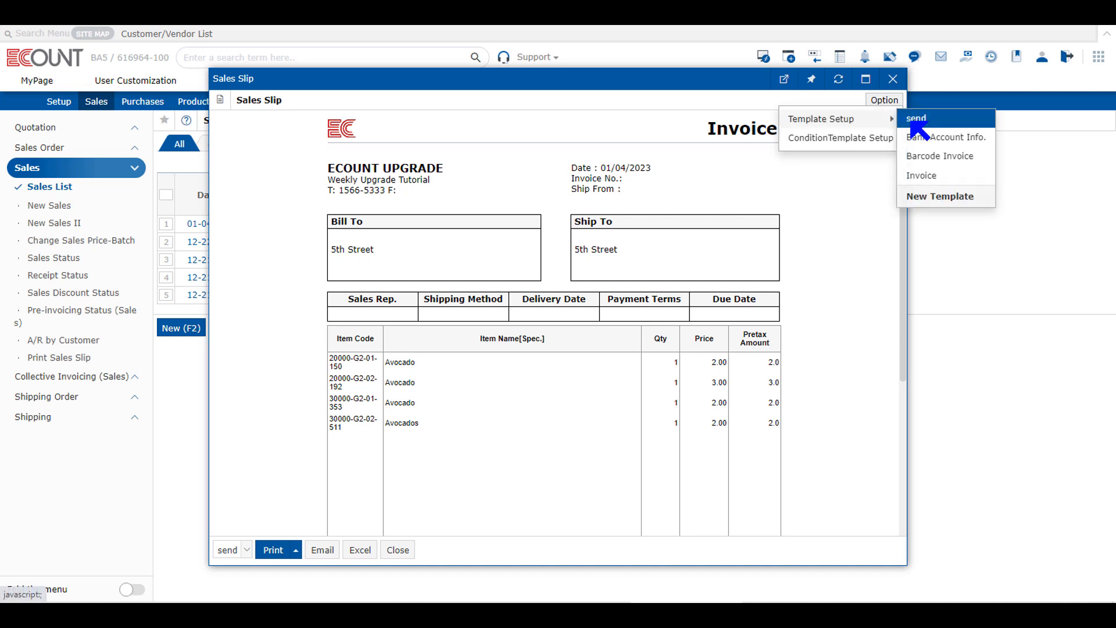
{"action": "left_click", "coordinate": [940, 123]}
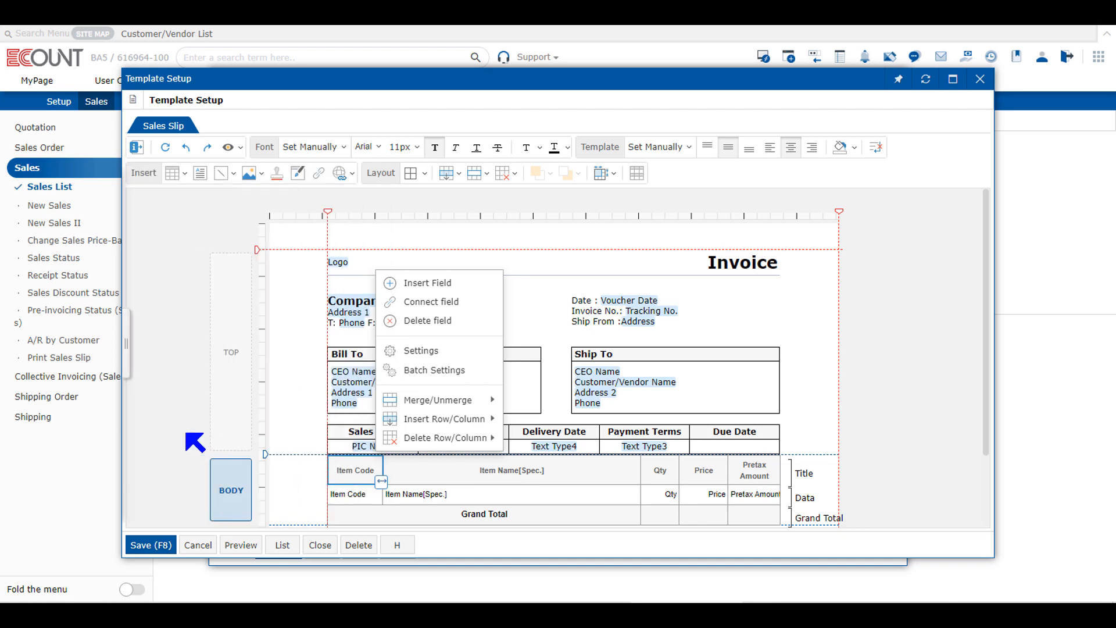
Step: Expand the send template's Other Settings and open its Print Setup
{"action": "left_click", "coordinate": [126, 350]}
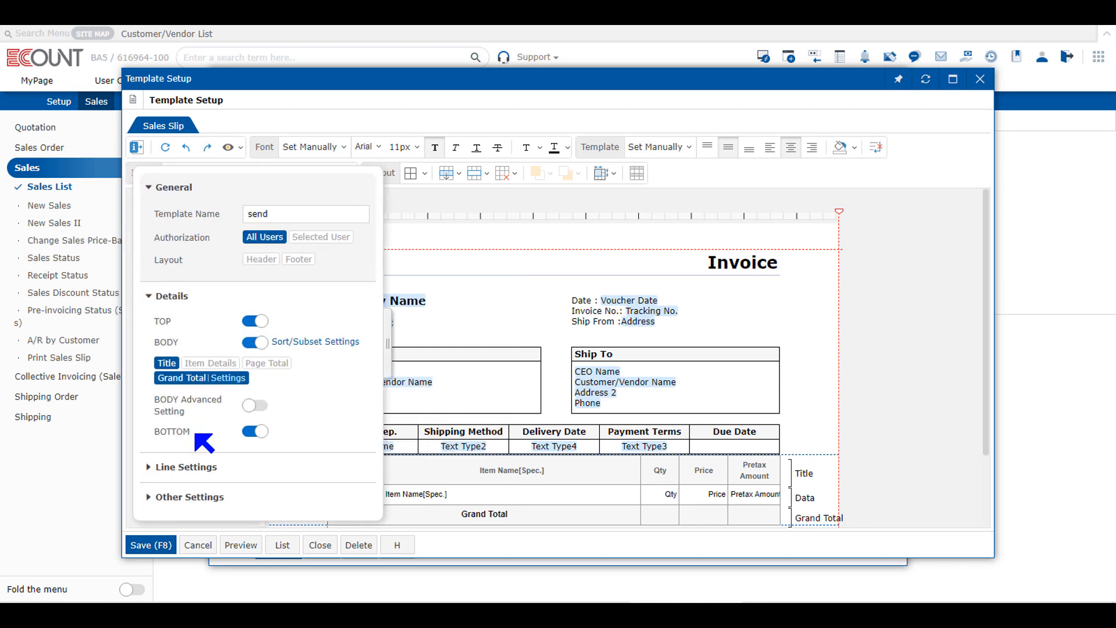
{"action": "left_click", "coordinate": [206, 498]}
{"action": "scroll", "coordinate": [209, 488], "scroll_direction": "down", "scroll_amount": 1}
{"action": "left_click", "coordinate": [252, 475]}
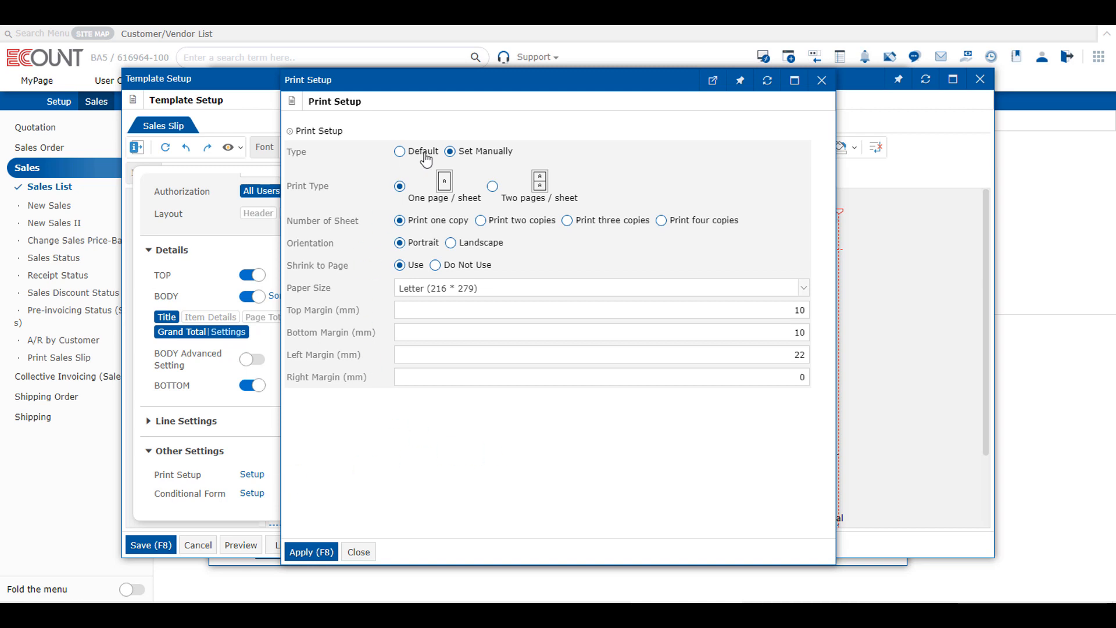
Step: Compare the Default and Set Manually types in the template's Print Setup, ending on Set Manually
{"action": "left_click", "coordinate": [415, 152]}
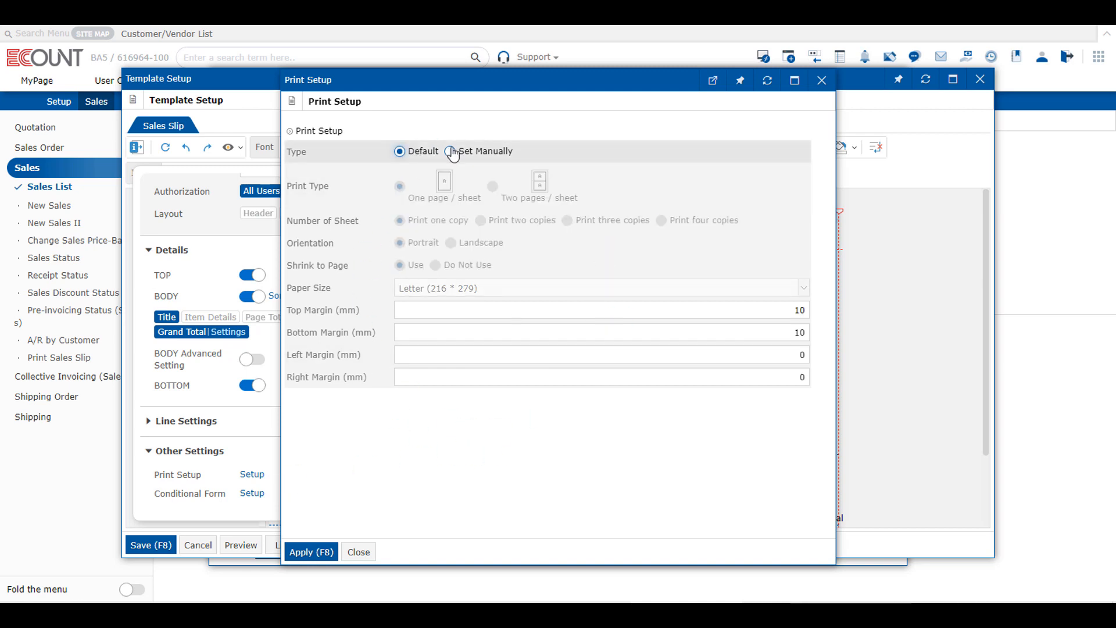
{"action": "left_click", "coordinate": [468, 152]}
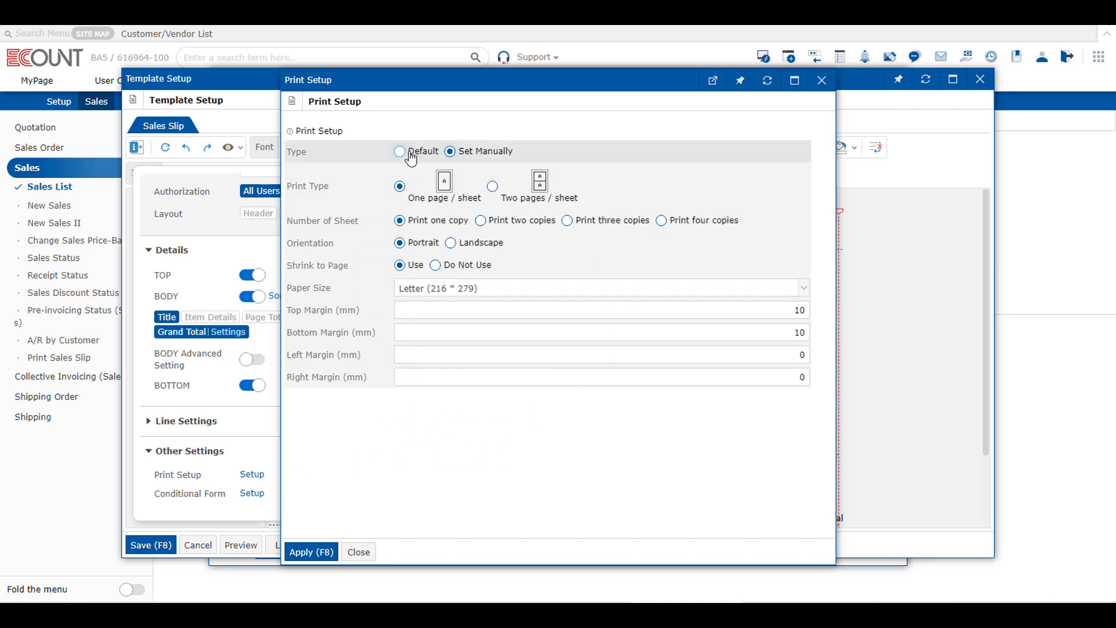
{"action": "left_click", "coordinate": [411, 157]}
{"action": "left_click", "coordinate": [478, 152]}
{"action": "left_click", "coordinate": [411, 158]}
{"action": "left_click", "coordinate": [472, 152]}
{"action": "left_click", "coordinate": [412, 156]}
{"action": "left_click", "coordinate": [473, 152]}
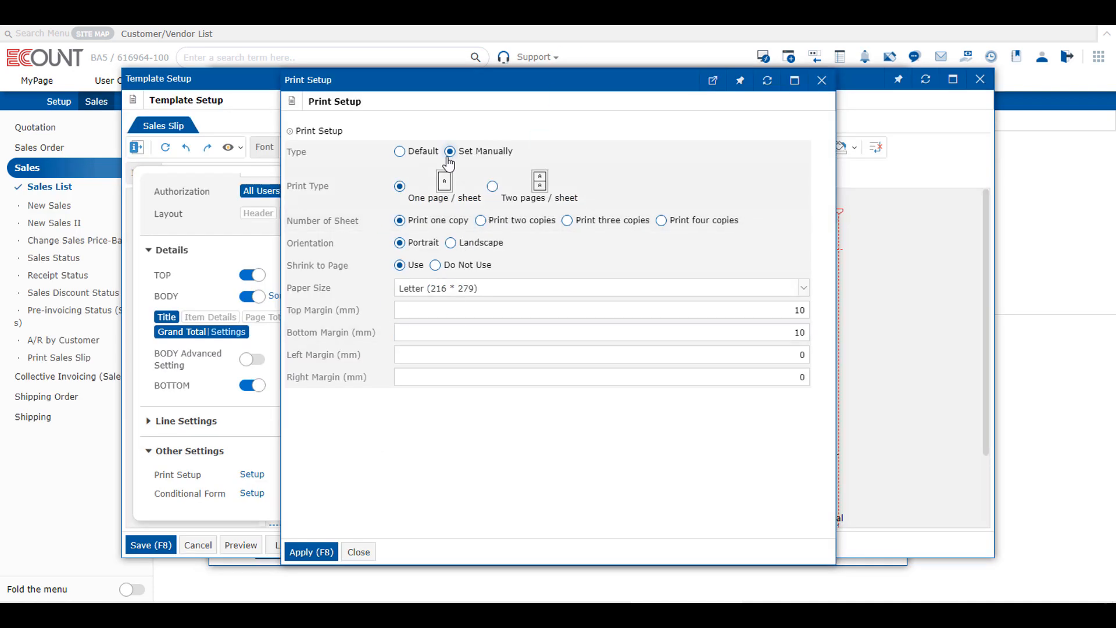
{"action": "left_click", "coordinate": [419, 150]}
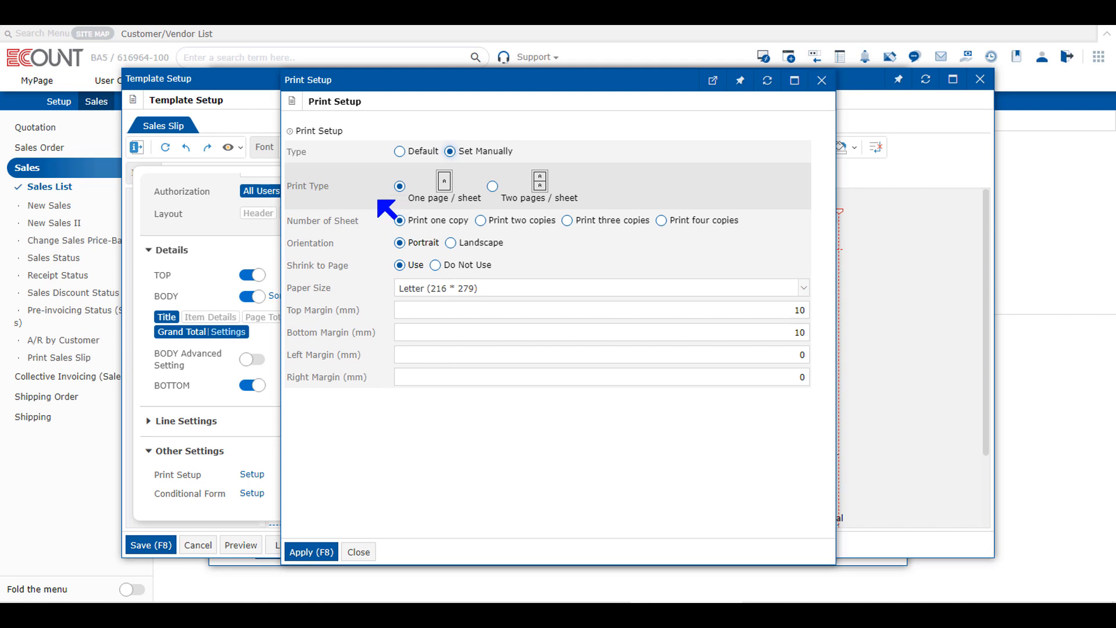
Step: Set the Print Type to Two pages / sheet, trying Print two copies before returning to Print one copy
{"action": "left_click", "coordinate": [480, 220]}
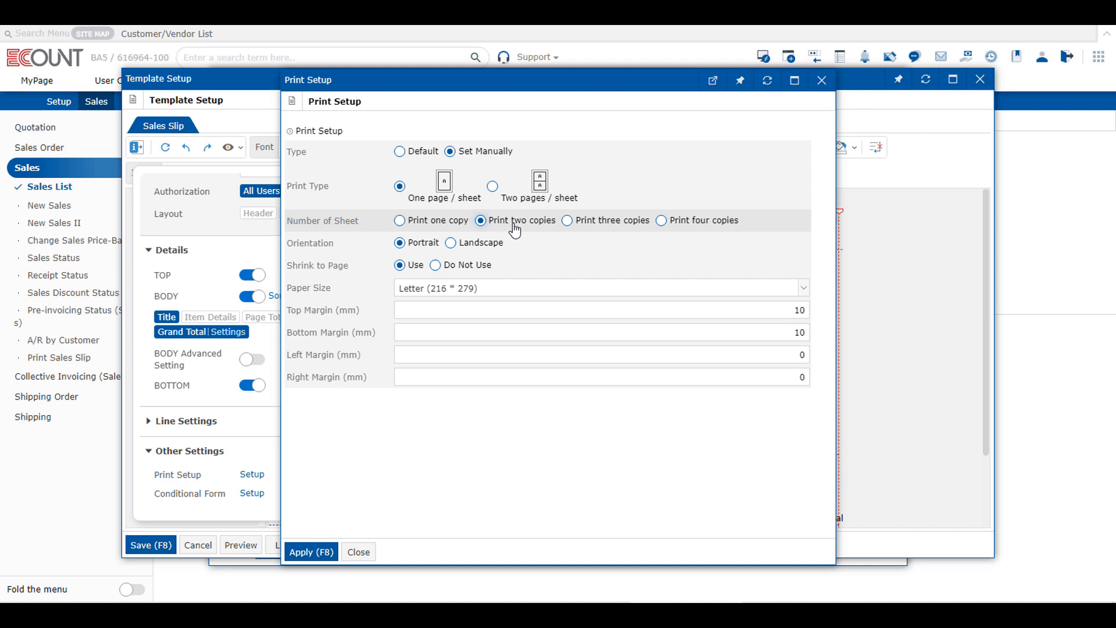
{"action": "left_click", "coordinate": [519, 199]}
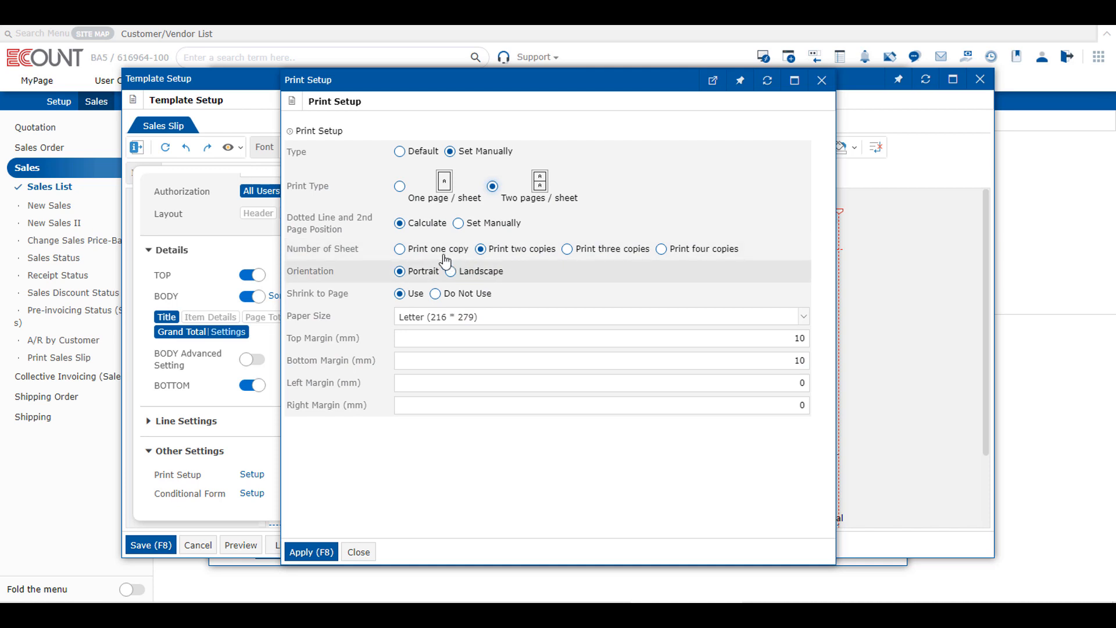
{"action": "left_click", "coordinate": [402, 250]}
{"action": "left_click", "coordinate": [401, 270]}
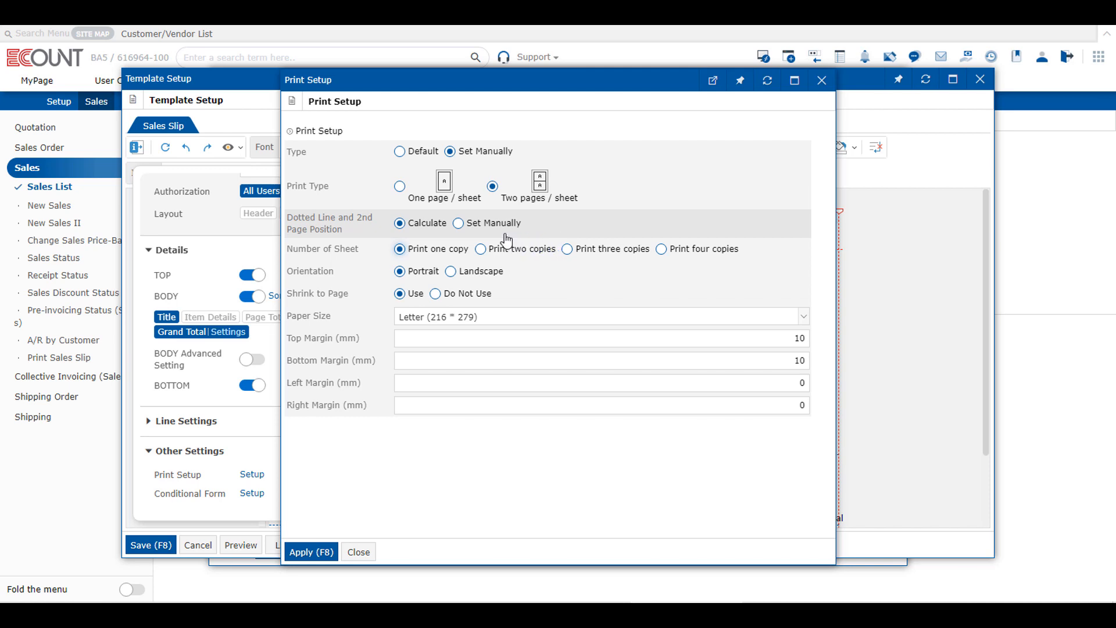
Step: Switch the Dotted Line and 2nd Page Position to Set Manually and check its two position fields
{"action": "left_click", "coordinate": [478, 232]}
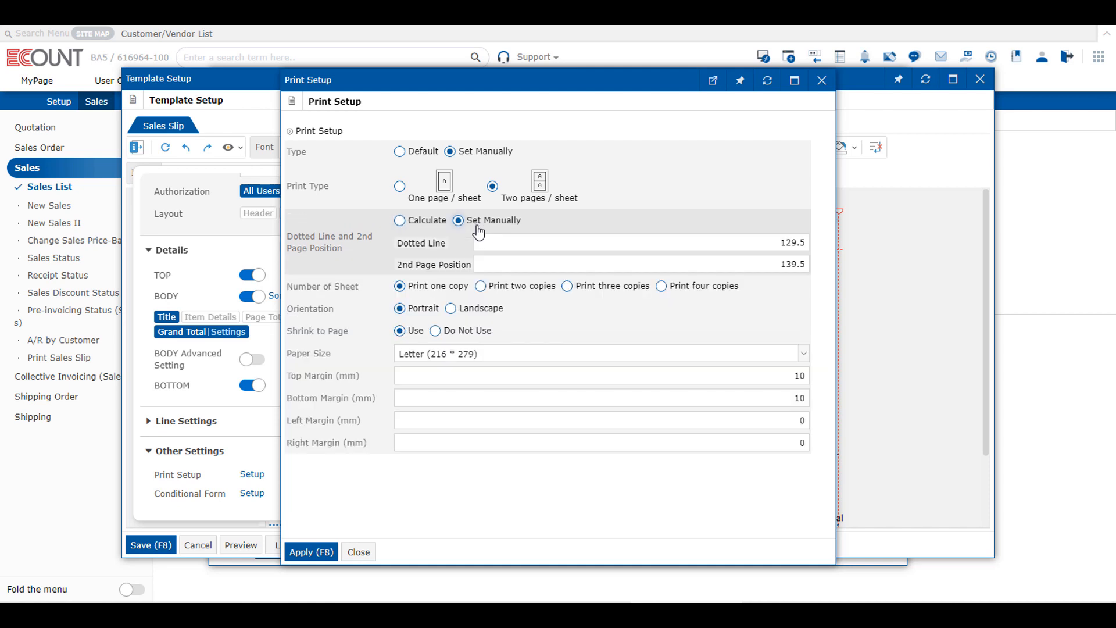
{"action": "left_click", "coordinate": [511, 244]}
{"action": "left_click", "coordinate": [505, 262]}
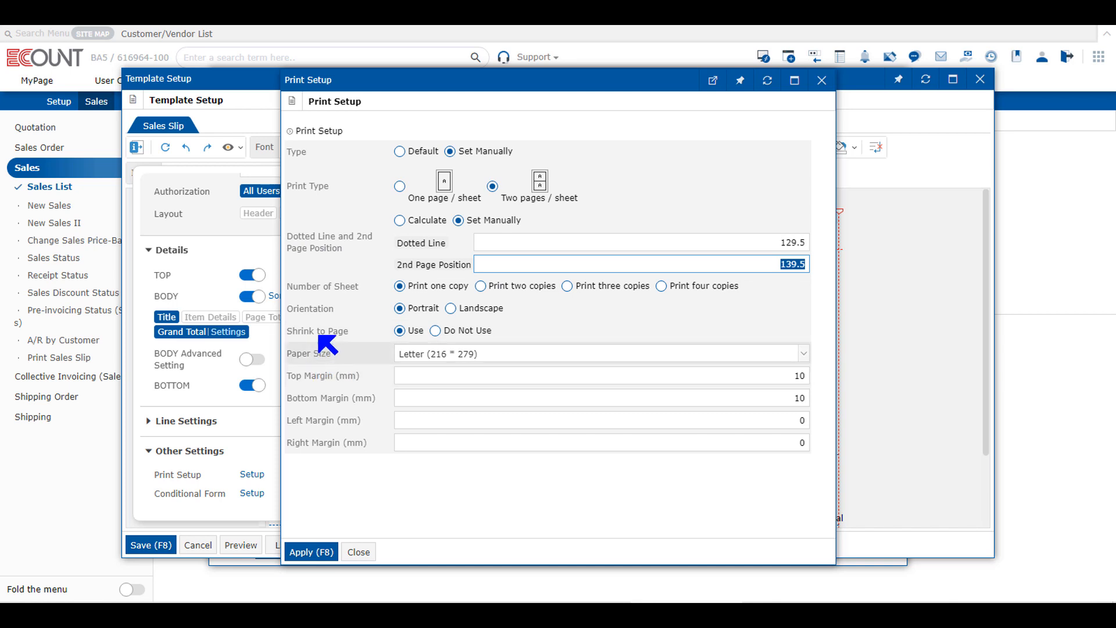
Step: Review the Shrink to Page setting and the available Paper Size options without changing them
{"action": "left_click", "coordinate": [356, 353]}
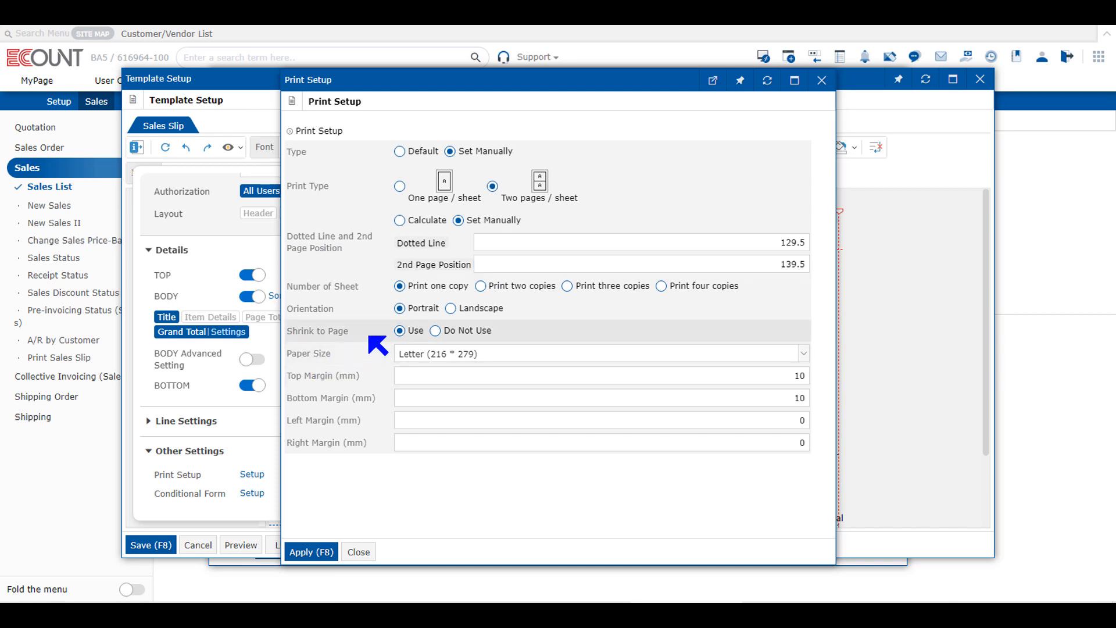
{"action": "left_click_drag", "start_coordinate": [350, 331], "coordinate": [288, 334]}
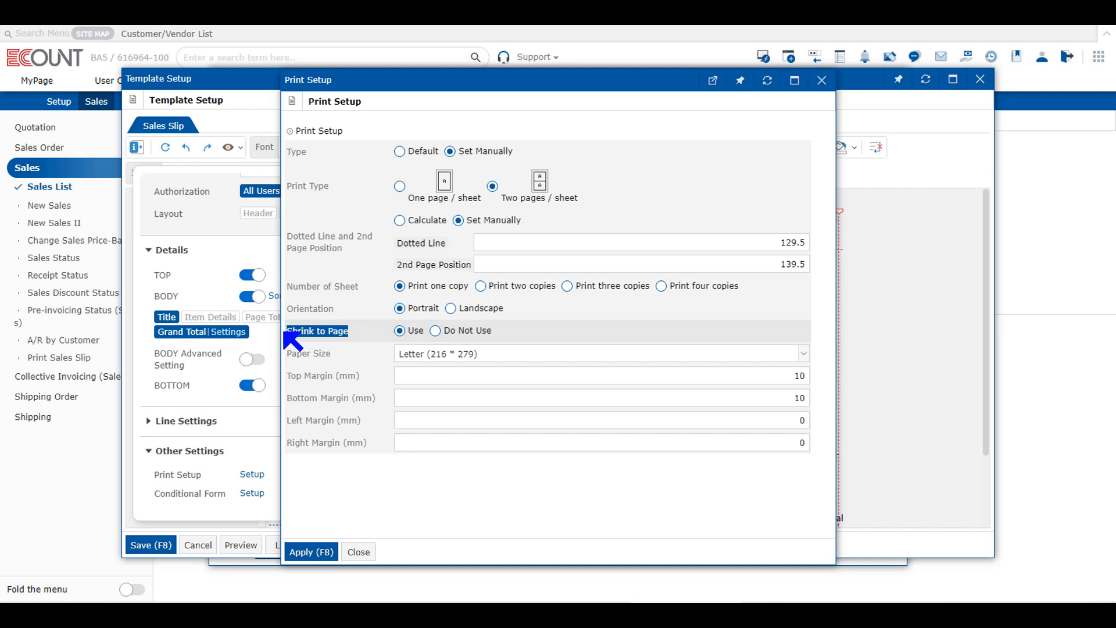
{"action": "left_click", "coordinate": [337, 352]}
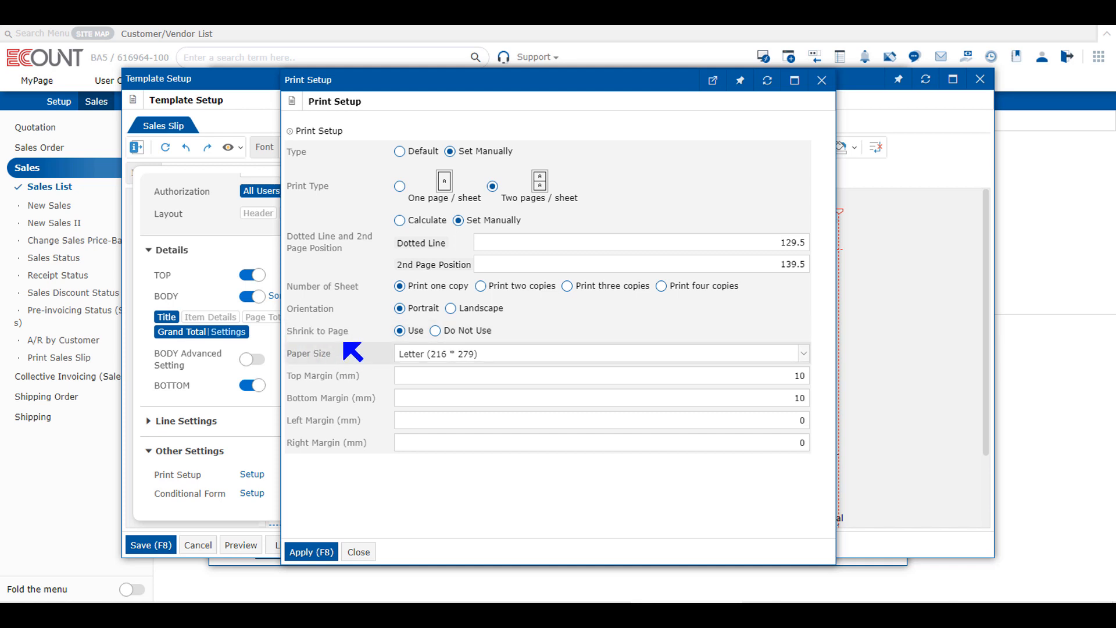
{"action": "left_click", "coordinate": [397, 355]}
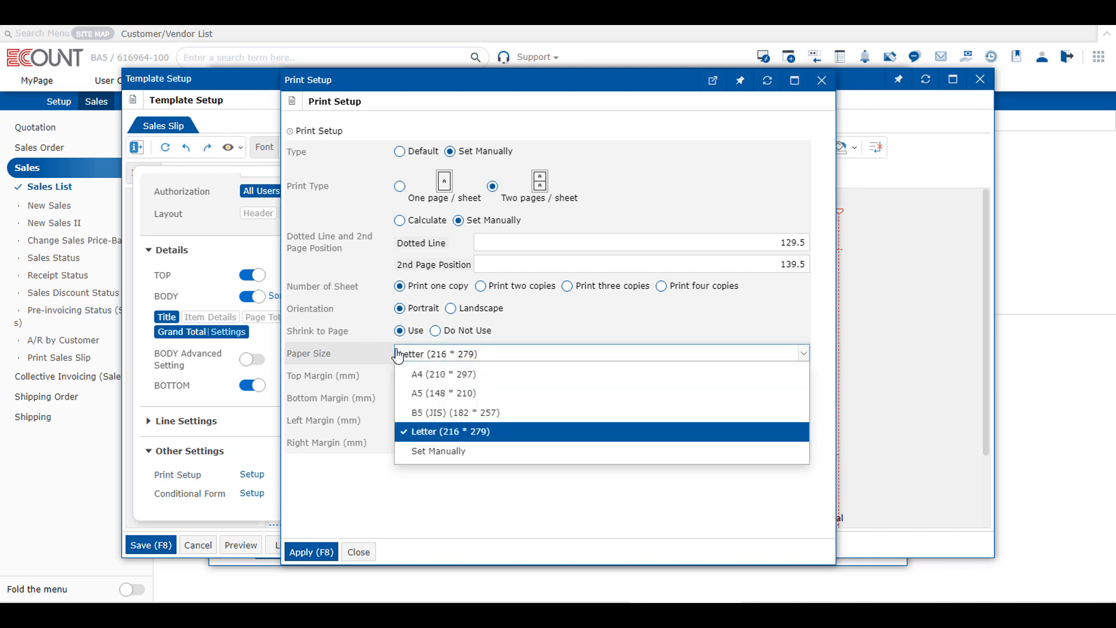
{"action": "left_click", "coordinate": [398, 354]}
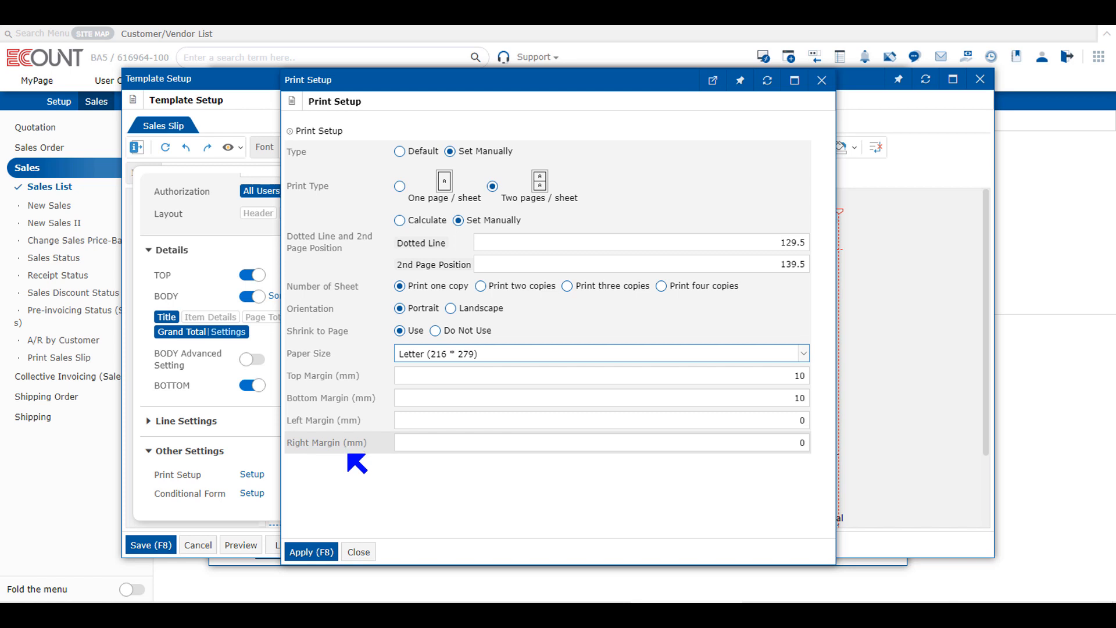
Step: Look over the Top and Left Margin fields of the template's Print Setup without changing them
{"action": "left_click", "coordinate": [576, 378]}
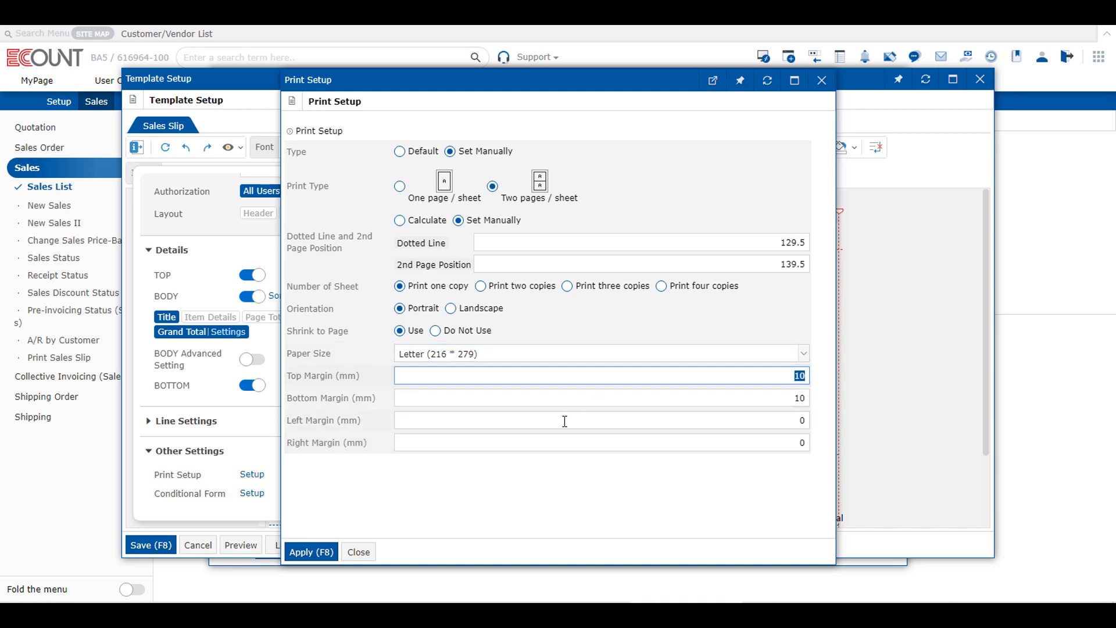
{"action": "left_click", "coordinate": [565, 420]}
{"action": "left_click", "coordinate": [570, 374]}
{"action": "left_click", "coordinate": [565, 424]}
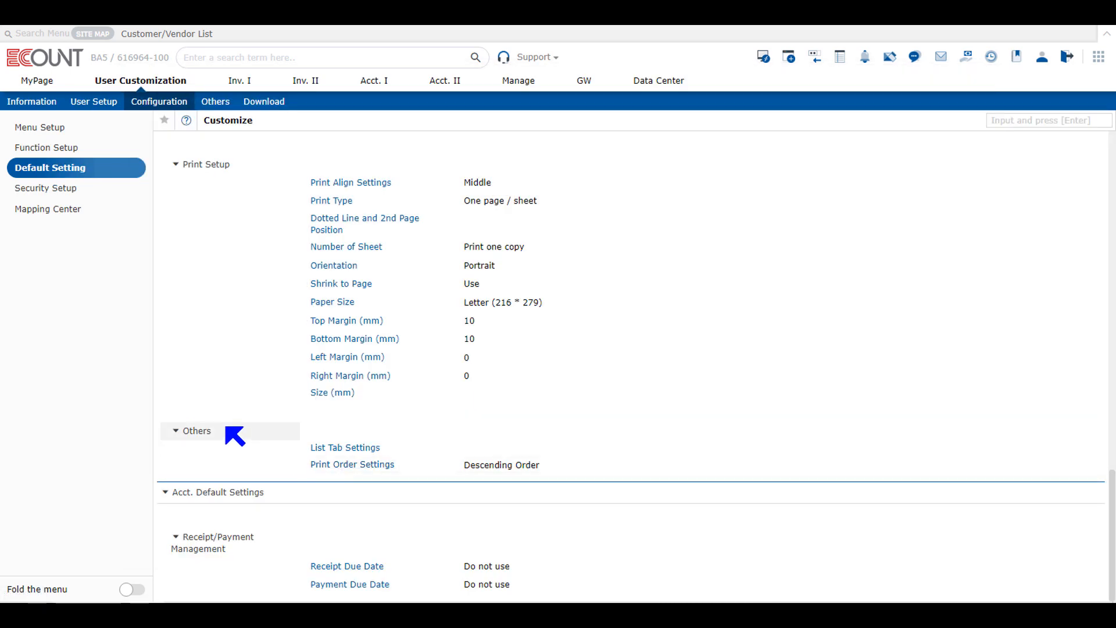
Step: Open Print Order Settings under Others in the default settings and review the Descending Order and Ascending Order options by Slip No
{"action": "double_click", "coordinate": [197, 431]}
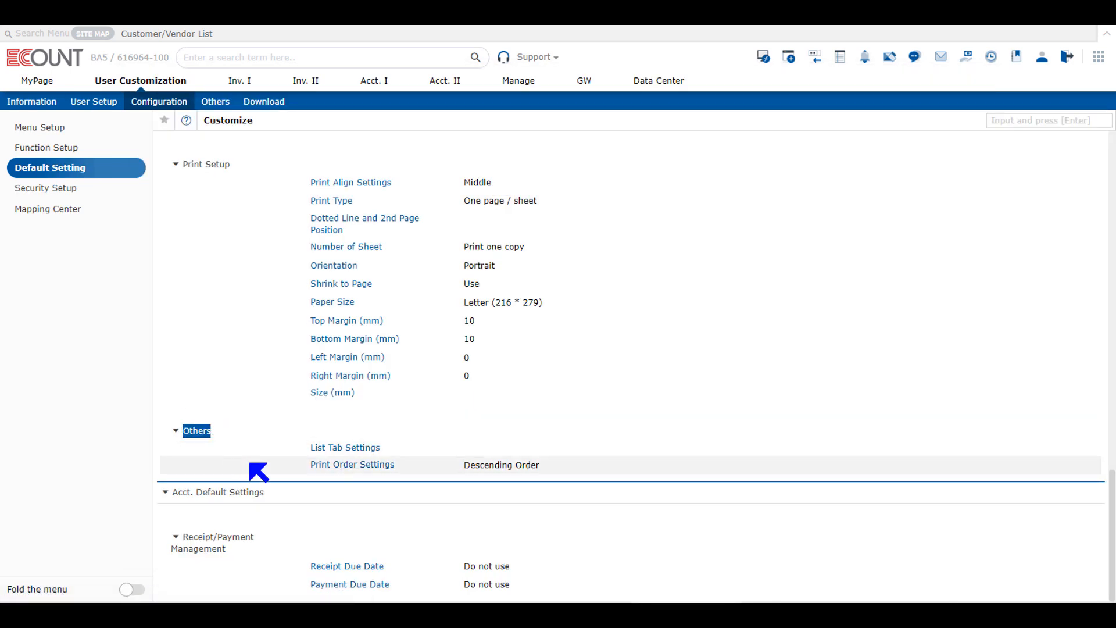
{"action": "left_click", "coordinate": [362, 470]}
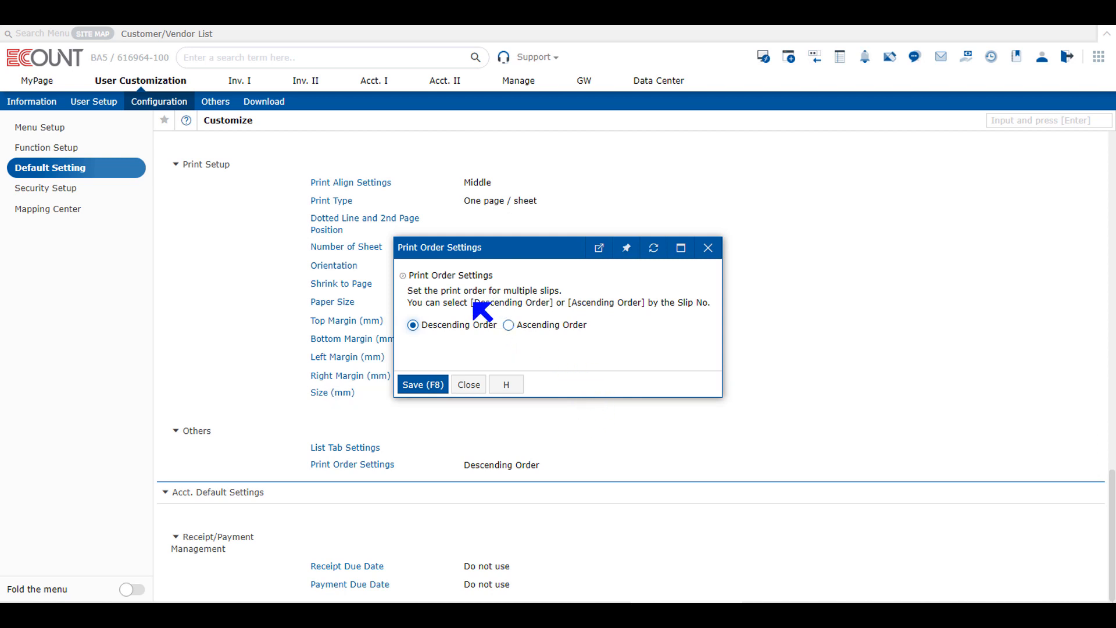
{"action": "left_click_drag", "start_coordinate": [472, 302], "coordinate": [646, 303]}
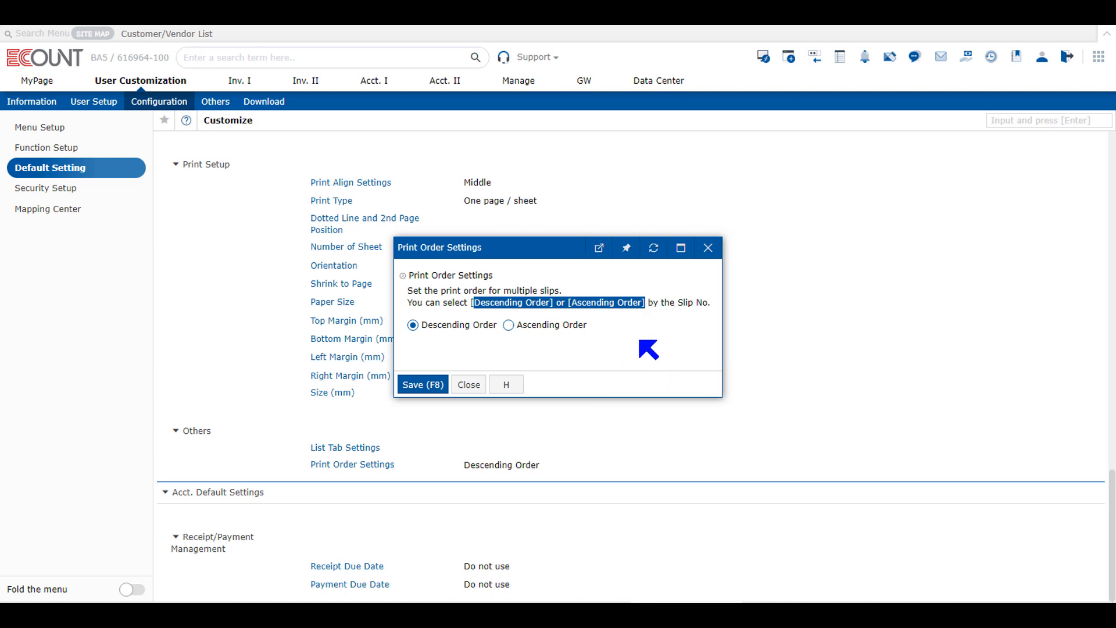
{"action": "left_click", "coordinate": [543, 331]}
{"action": "left_click", "coordinate": [446, 331]}
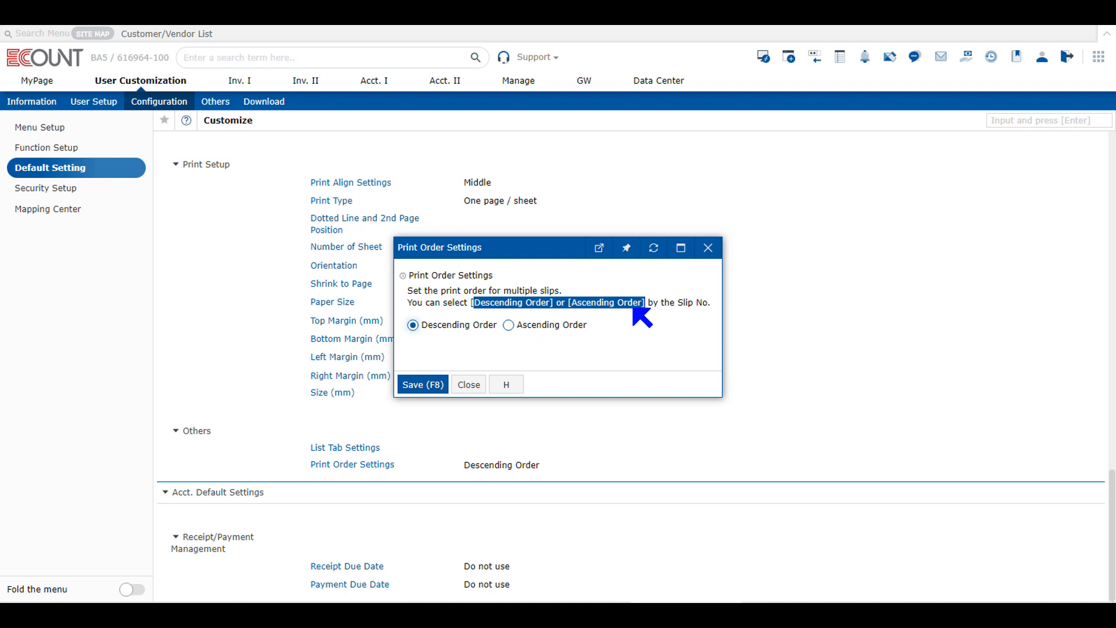
{"action": "left_click", "coordinate": [689, 300]}
{"action": "left_click_drag", "start_coordinate": [689, 299], "coordinate": [678, 302]}
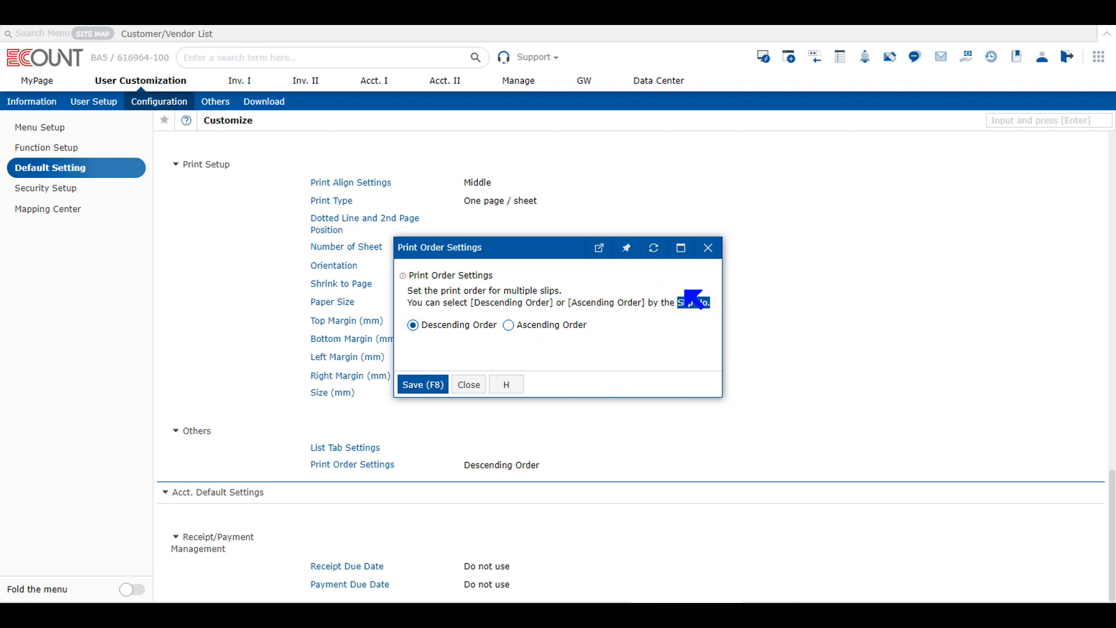
{"action": "left_click", "coordinate": [461, 329]}
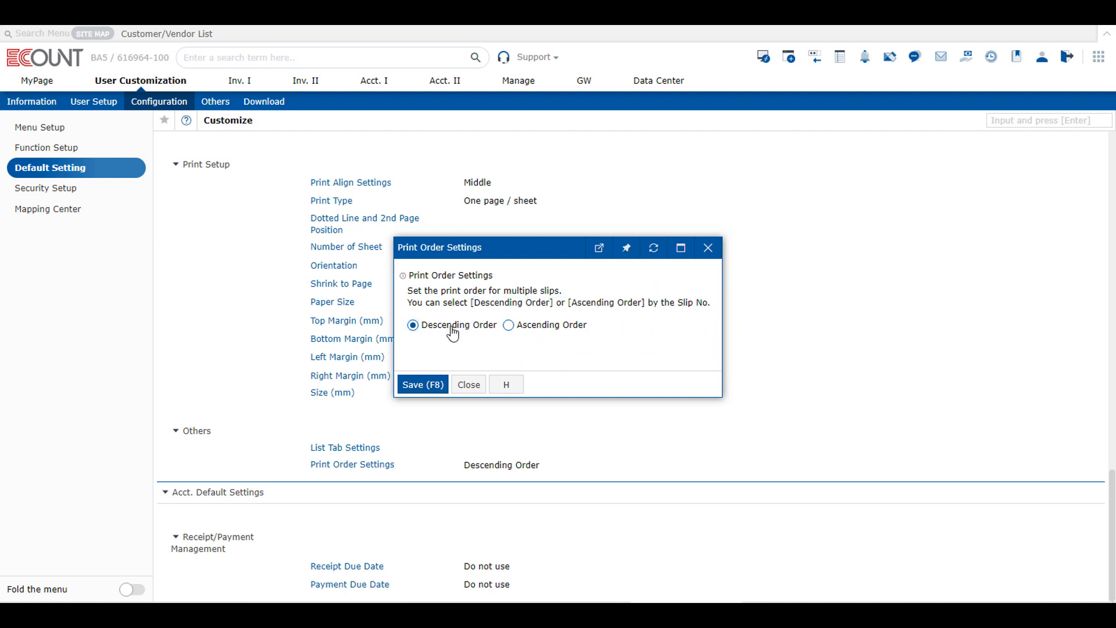